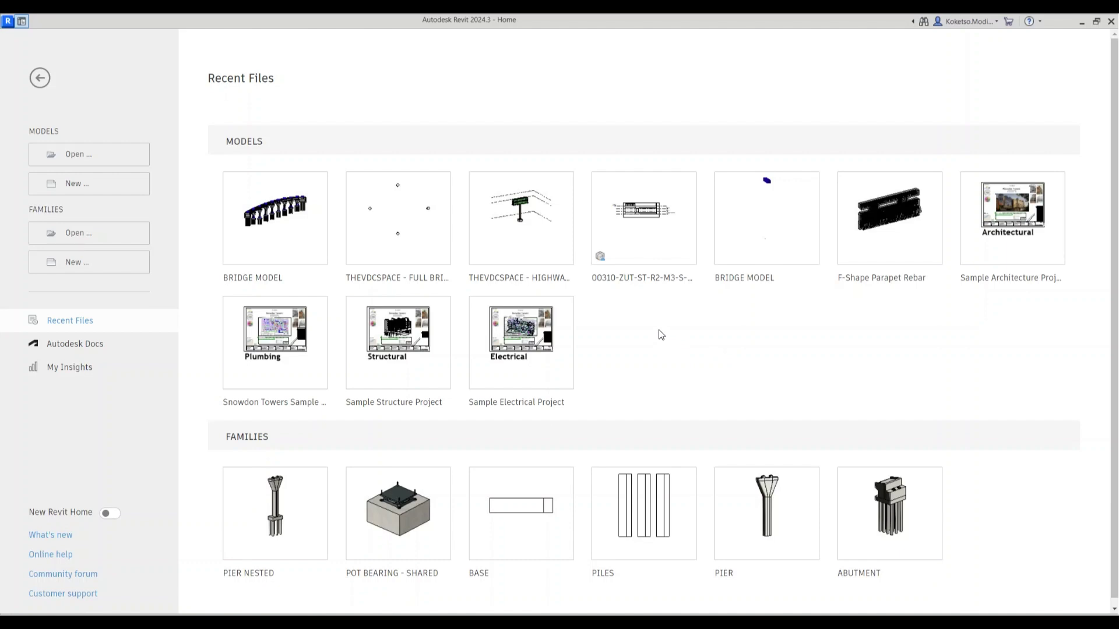
Create a new project from the Construction Template and turn off the Level 0 plan's crop view and visible crop region
left_click(118, 192)
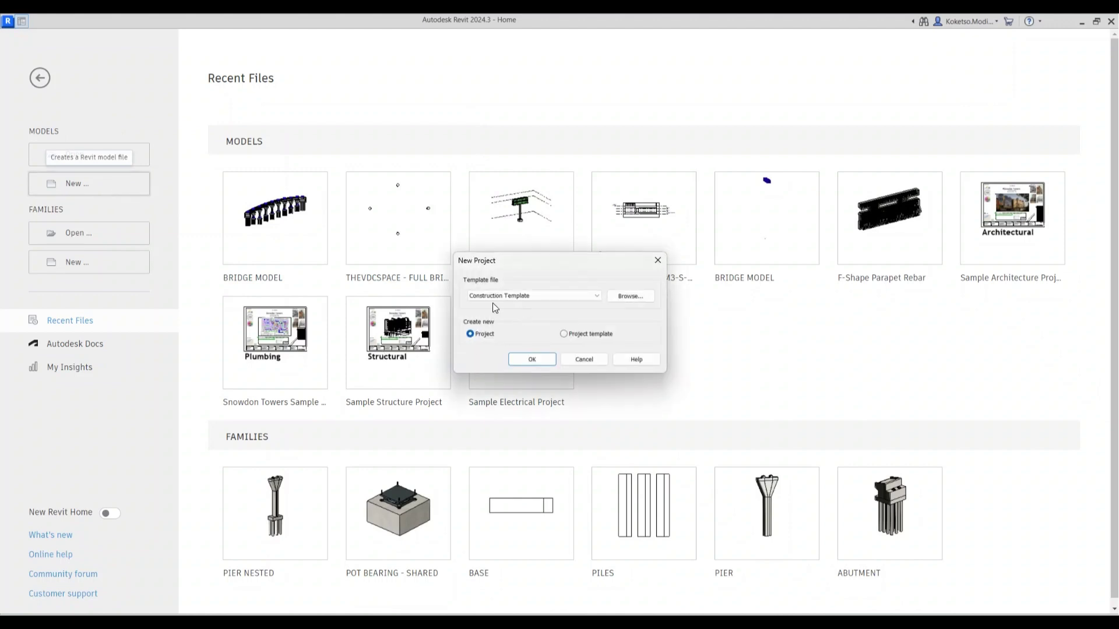
left_click(525, 359)
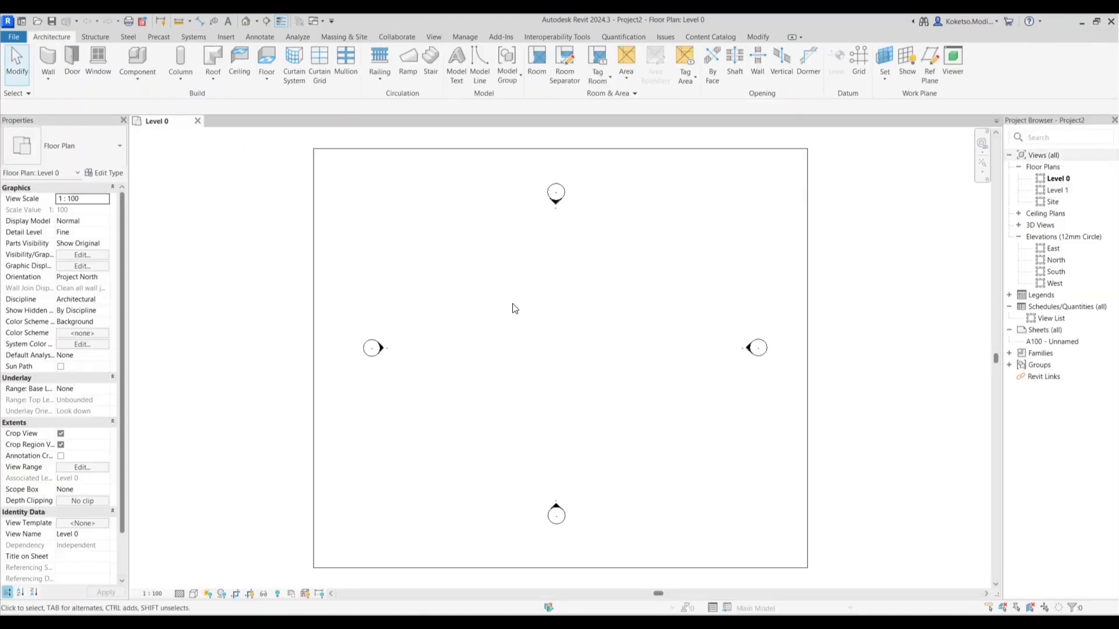
left_click(61, 433)
left_click(60, 445)
Move the east elevation marker farther east to widen the modelling area in the Level 0 plan
scroll(440, 347, "down", 3)
scroll(508, 335, "down", 1)
left_click_drag(659, 329, 548, 371)
scroll(546, 357, "down", 2)
scroll(546, 343, "up", 2)
left_click(245, 76)
left_click(589, 355)
scroll(626, 357, "down", 2)
left_click(739, 364)
scroll(592, 347, "down", 2)
key("Escape")
Move the north elevation marker straight north, well away from the plan centre
left_click_drag(539, 302, 525, 330)
scroll(537, 316, "up", 3)
left_click(244, 76)
left_click(544, 318)
scroll(525, 315, "down", 2)
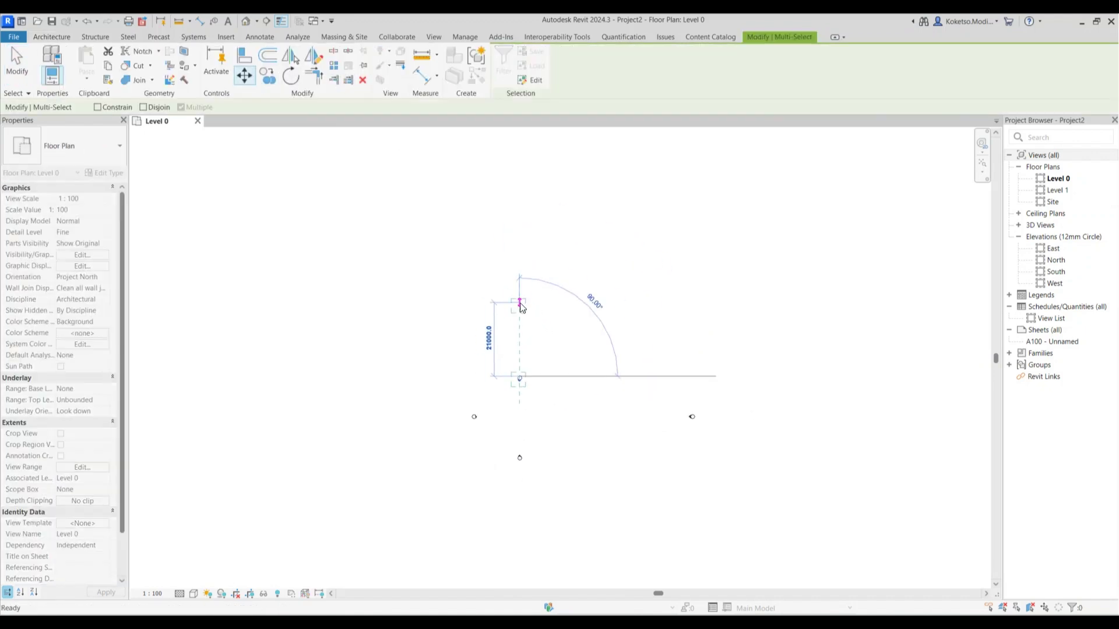
left_click(523, 252)
Move the west elevation marker horizontally about 34000 farther west
left_click_drag(519, 387, 377, 462)
left_click(245, 76)
left_click(473, 417)
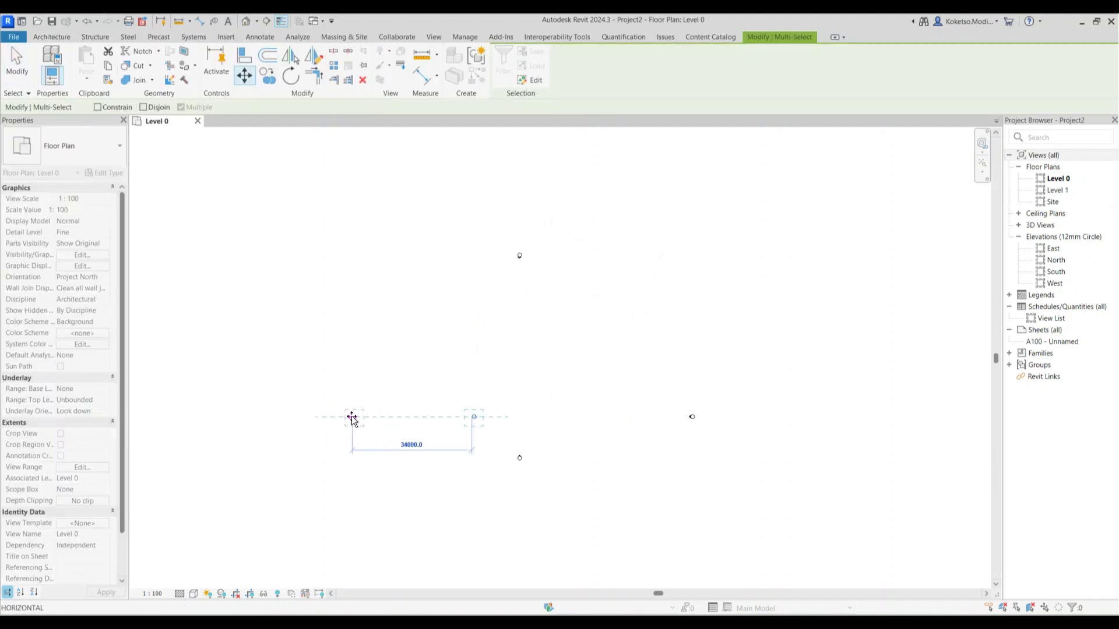
left_click(351, 416)
key("Escape")
Move the south elevation marker straight south, away from the plan centre
left_click_drag(528, 455, 505, 470)
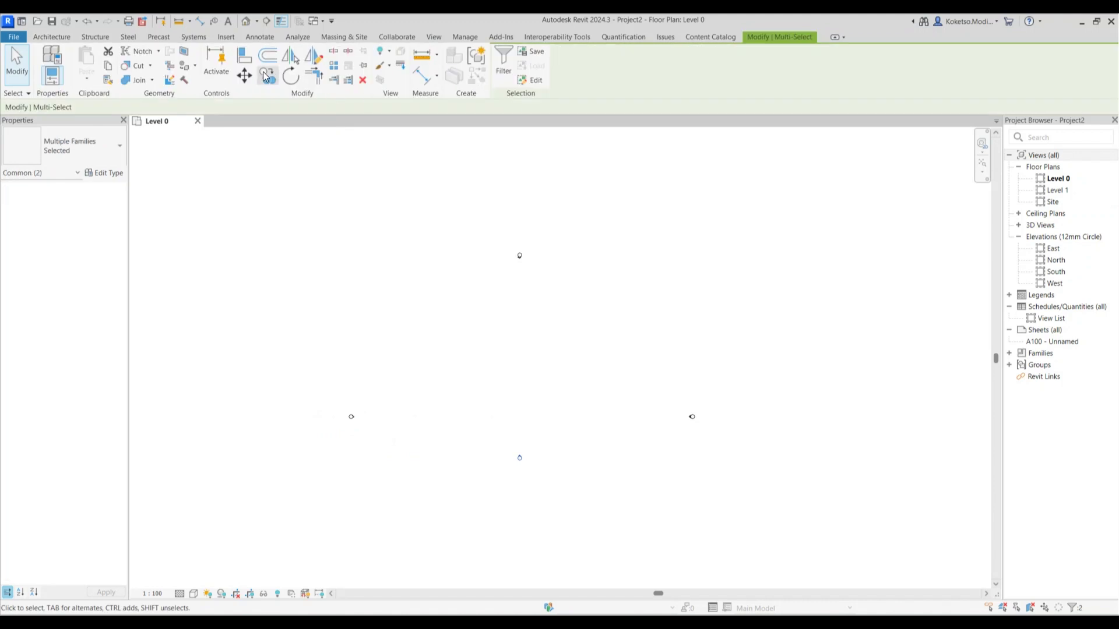
left_click(245, 76)
left_click(520, 458)
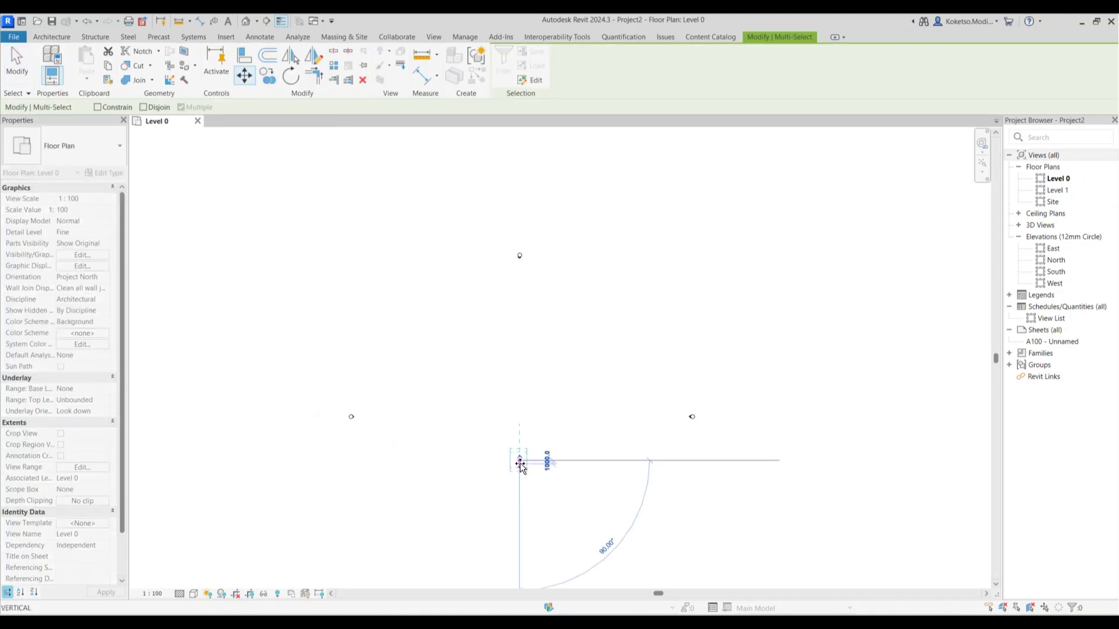
left_click(518, 529)
key("Escape")
Extend the south elevation's far clip toward the north marker and the east elevation's far clip to the west marker
left_click(517, 527)
key("Escape")
left_click(518, 522)
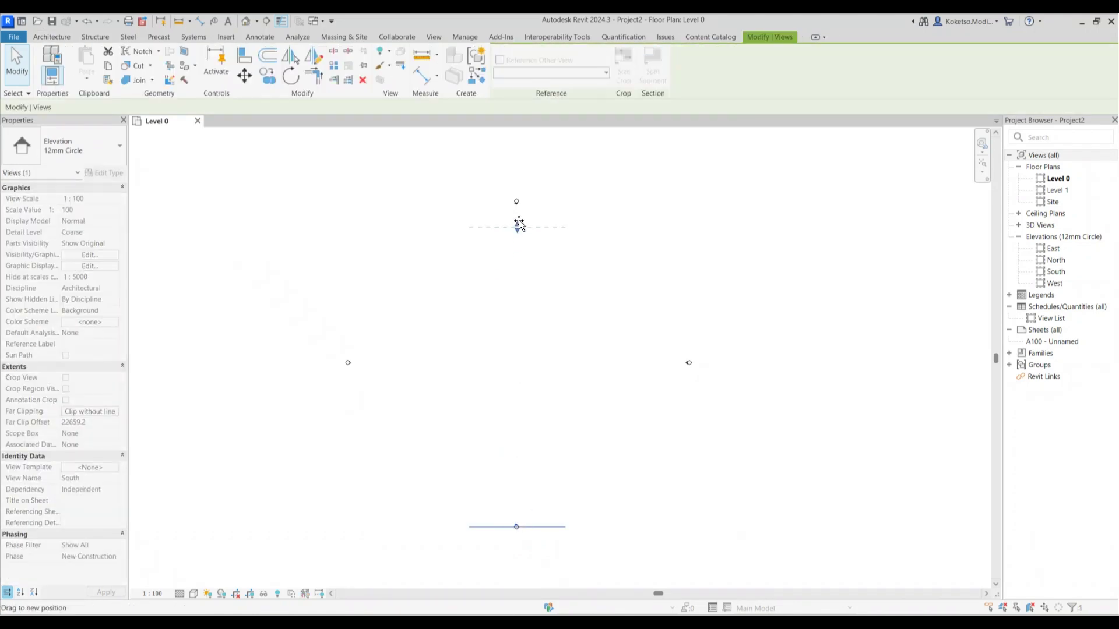
left_click(708, 355)
left_click(684, 363)
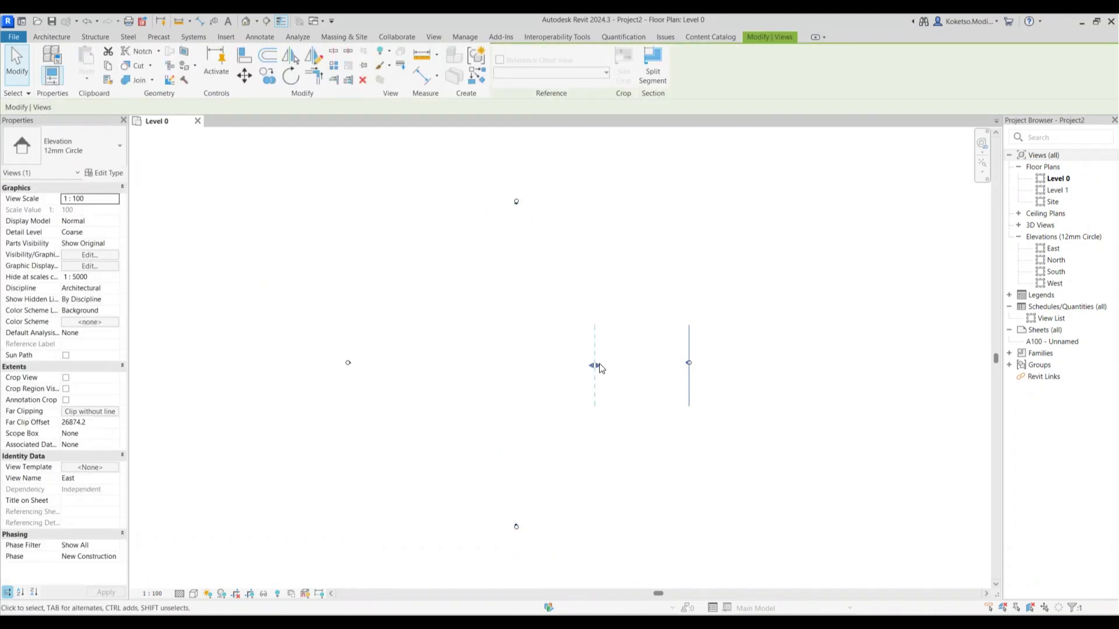
left_click_drag(590, 366, 358, 367)
Extend the west elevation's far clip to the east marker and the north elevation's far clip to the south marker
left_click(353, 374)
left_click(350, 364)
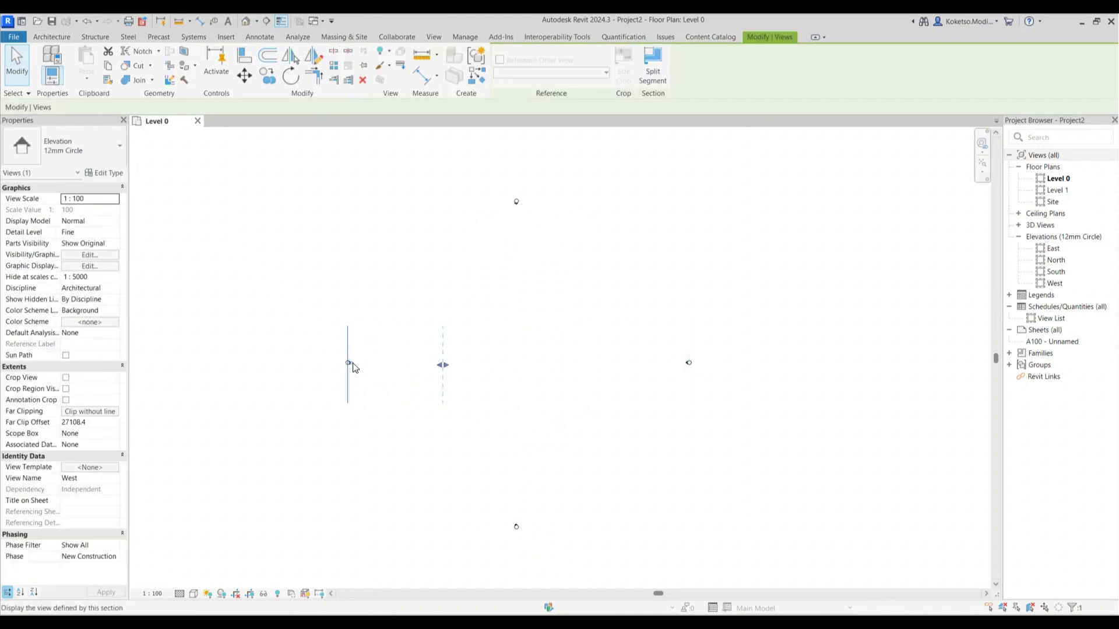
left_click_drag(449, 366, 684, 366)
left_click(519, 233)
left_click(518, 207)
left_click(521, 212)
left_click_drag(519, 279, 546, 528)
left_click(466, 341)
Draw a vertical grid line just east of the west elevation marker
scroll(467, 331, "down", 2)
scroll(511, 340, "up", 3)
middle_click_drag(503, 344, 480, 321)
left_click(856, 64)
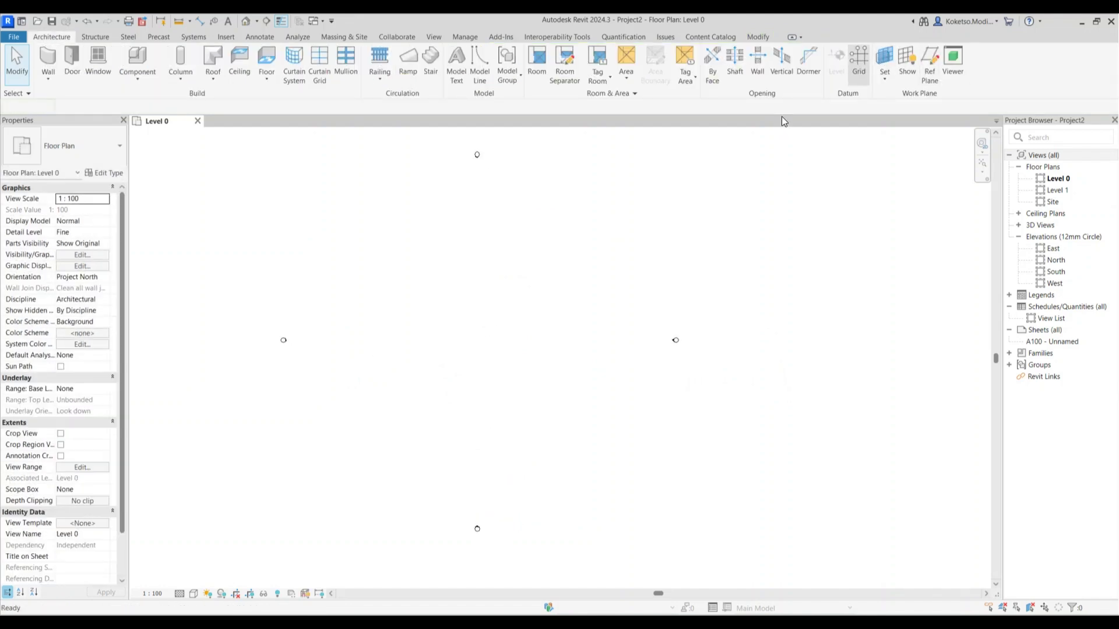
left_click(308, 280)
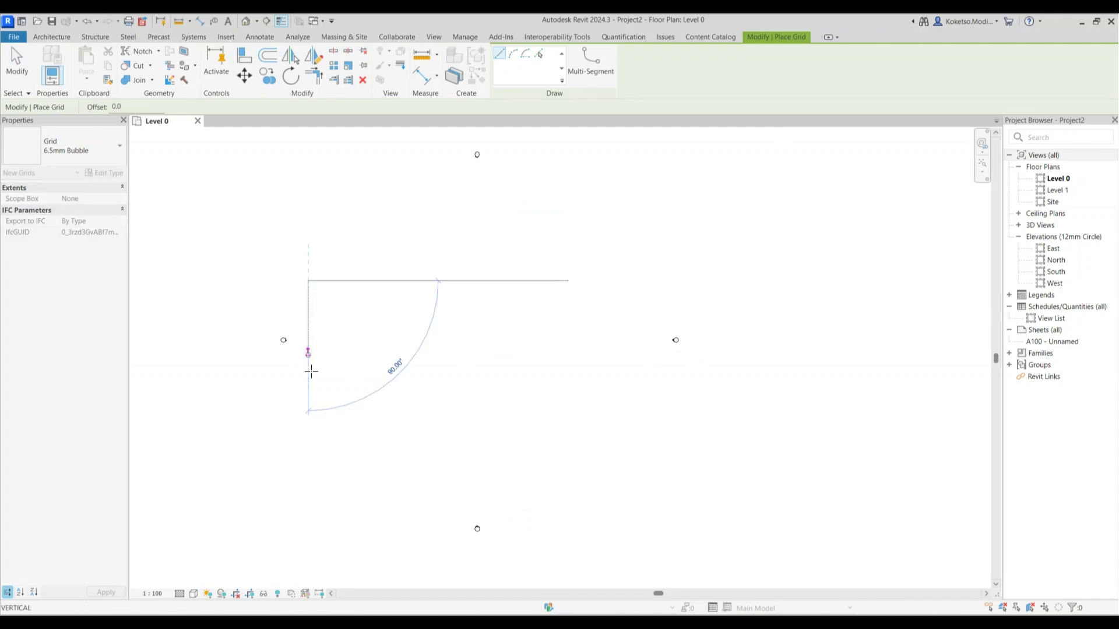
left_click(307, 468)
Add six parallel vertical grid lines east of the first one with Pick Lines, each at an offset of 5000
scroll(296, 406, "up", 2)
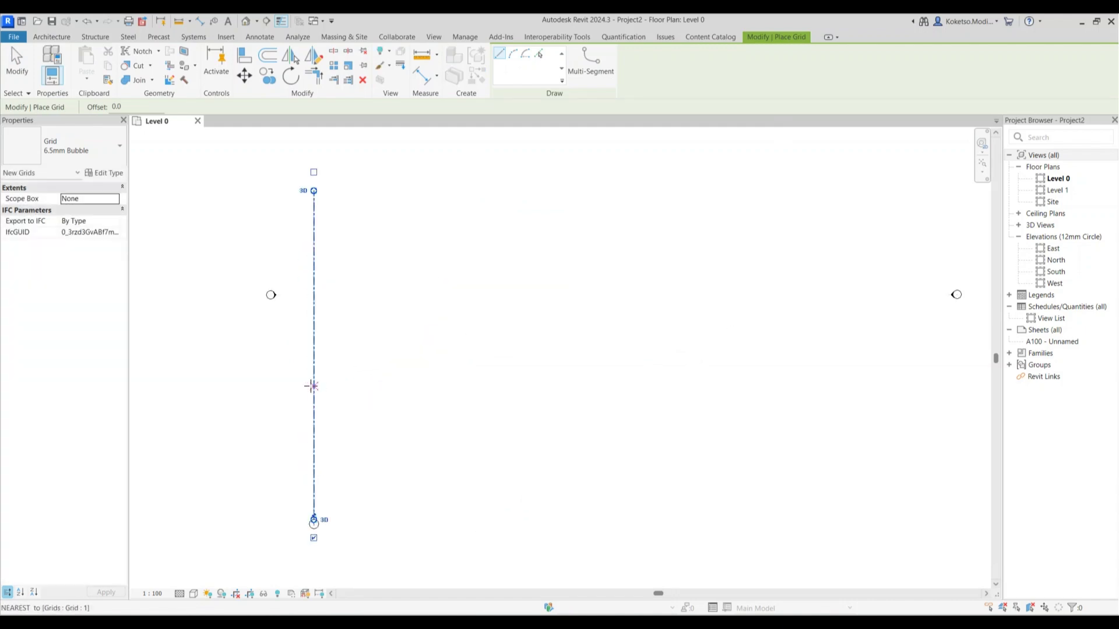
left_click(537, 56)
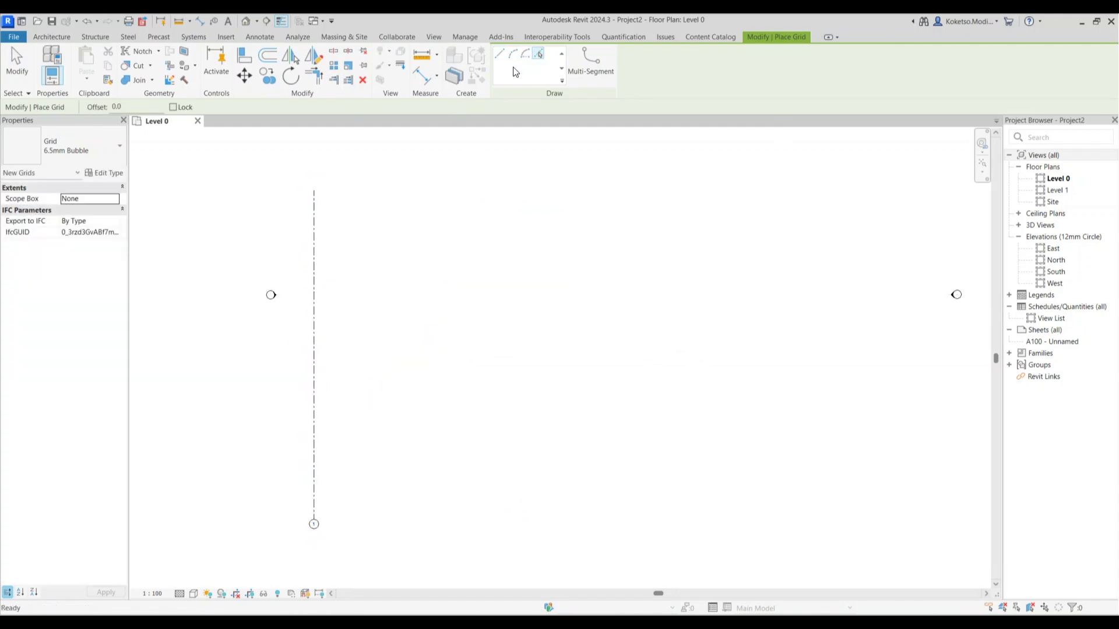
double_click(114, 107)
type("5000")
left_click(320, 357)
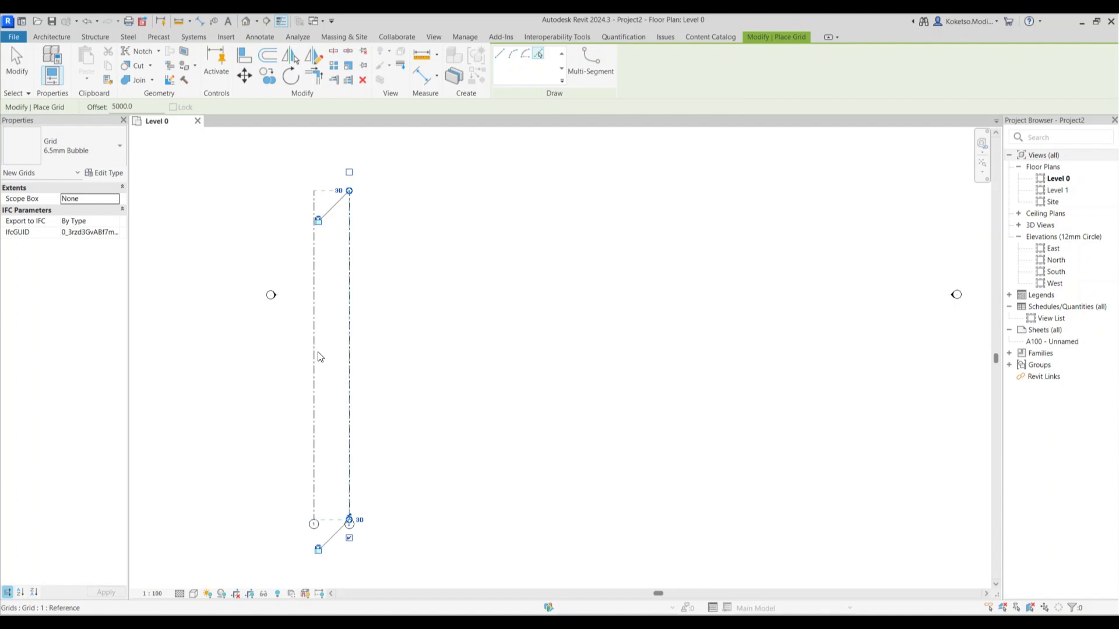
left_click(354, 388)
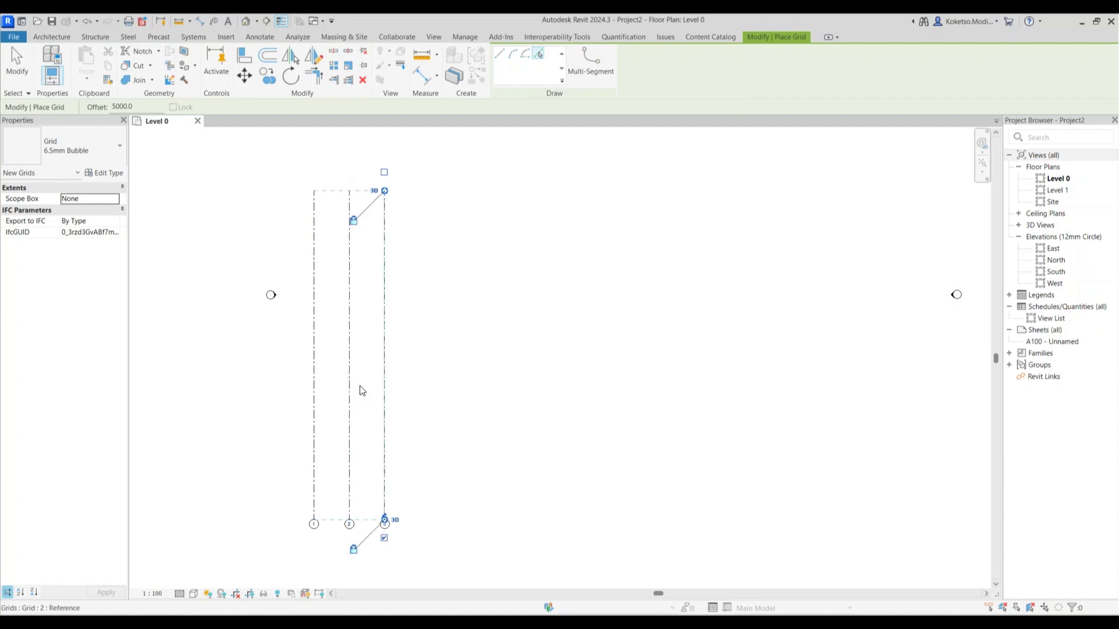
left_click(387, 404)
left_click(421, 411)
left_click(456, 420)
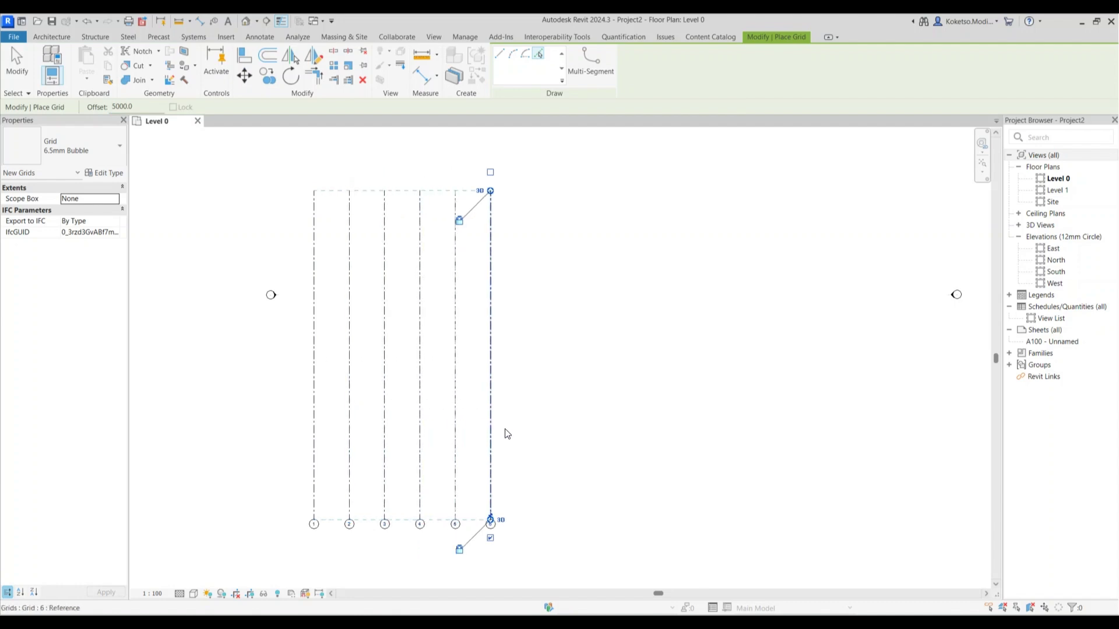
left_click(492, 435)
key("Escape")
key("Escape")
Unlock the upper end of vertical grid 6 from its alignment and extend it well above the other grid lines
left_click(526, 449)
scroll(519, 365, "down", 3)
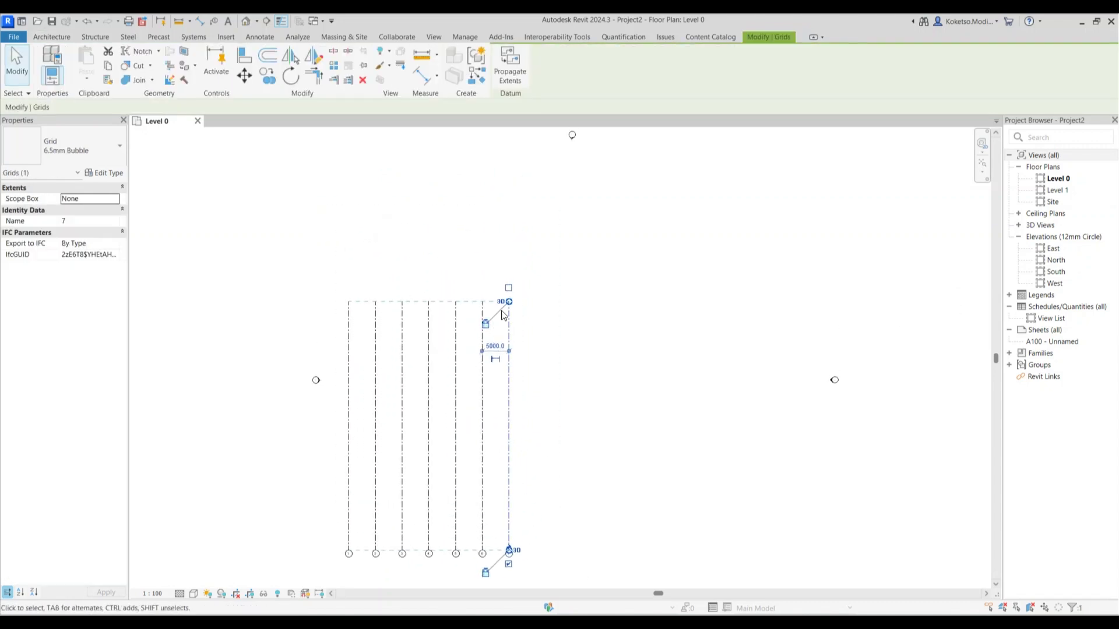
left_click(482, 315)
left_click_drag(482, 301, 482, 380)
scroll(491, 518, "up", 3)
key("Escape")
left_click(479, 393)
left_click(446, 344)
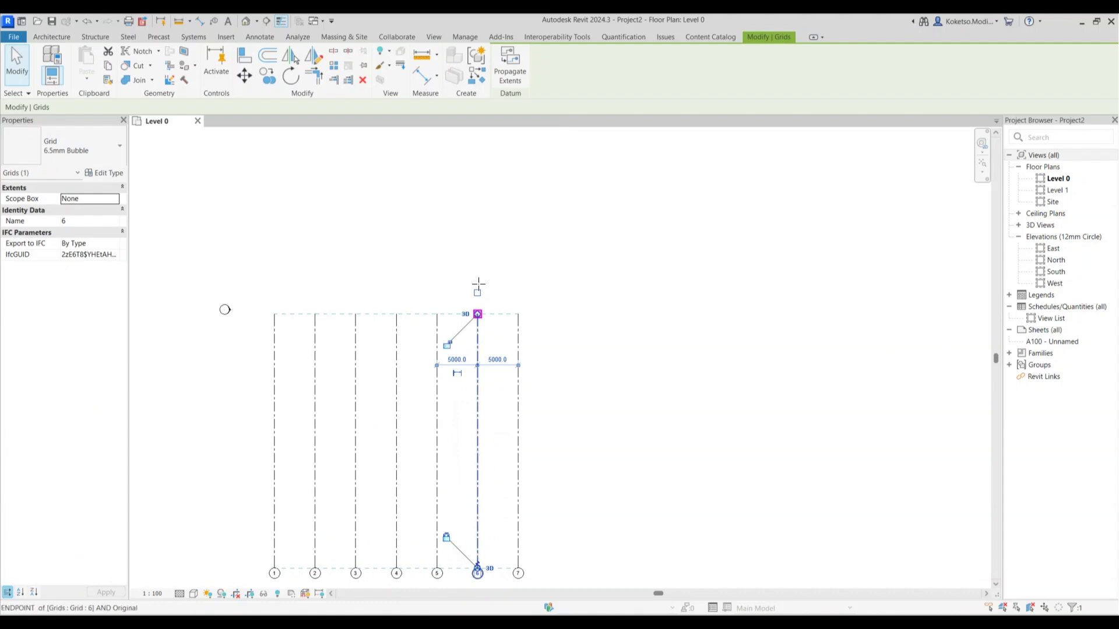
left_click_drag(478, 285, 477, 315)
middle_click_drag(485, 224, 477, 314)
scroll(472, 333, "down", 1)
left_click_drag(477, 315, 472, 180)
Extend the upper end of vertical grid 7 to the same height as grid 6
left_click(504, 409)
left_click_drag(490, 343, 471, 174)
key("Escape")
scroll(471, 236, "down", 1)
scroll(473, 303, "up", 2)
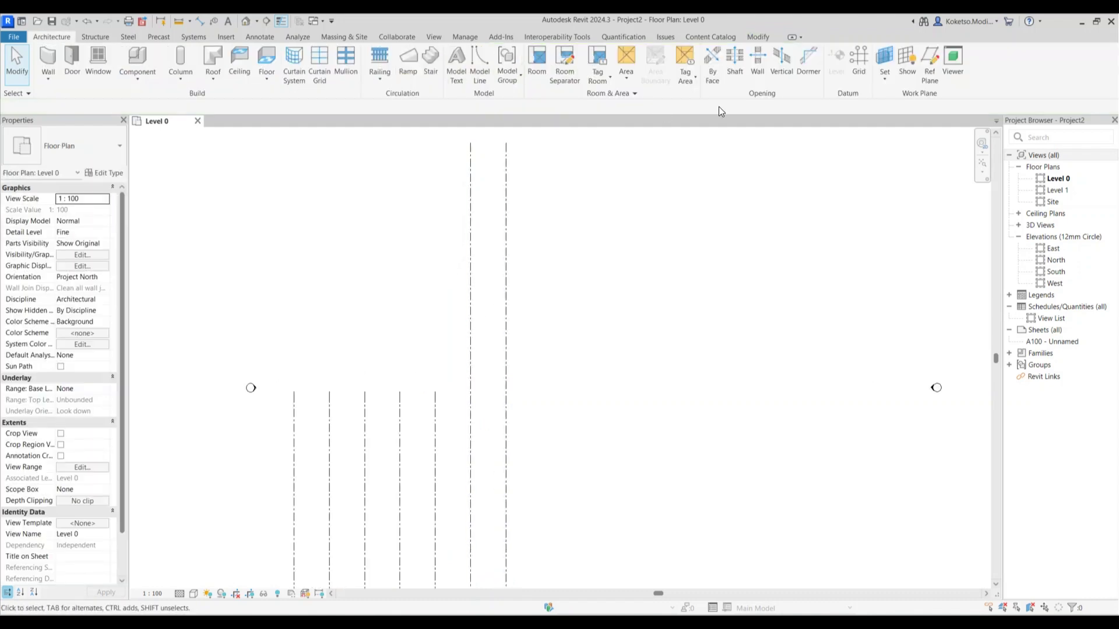
Draw a horizontal grid line across the lower part of all seven vertical grid lines
left_click(859, 68)
scroll(612, 375, "up", 1)
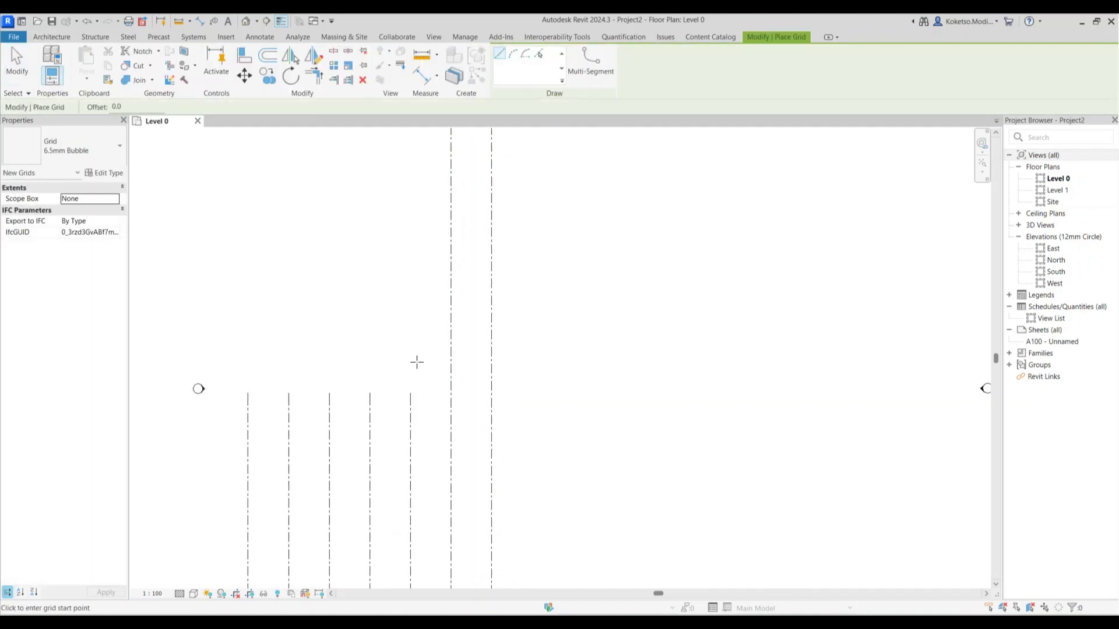
scroll(393, 374, "down", 1)
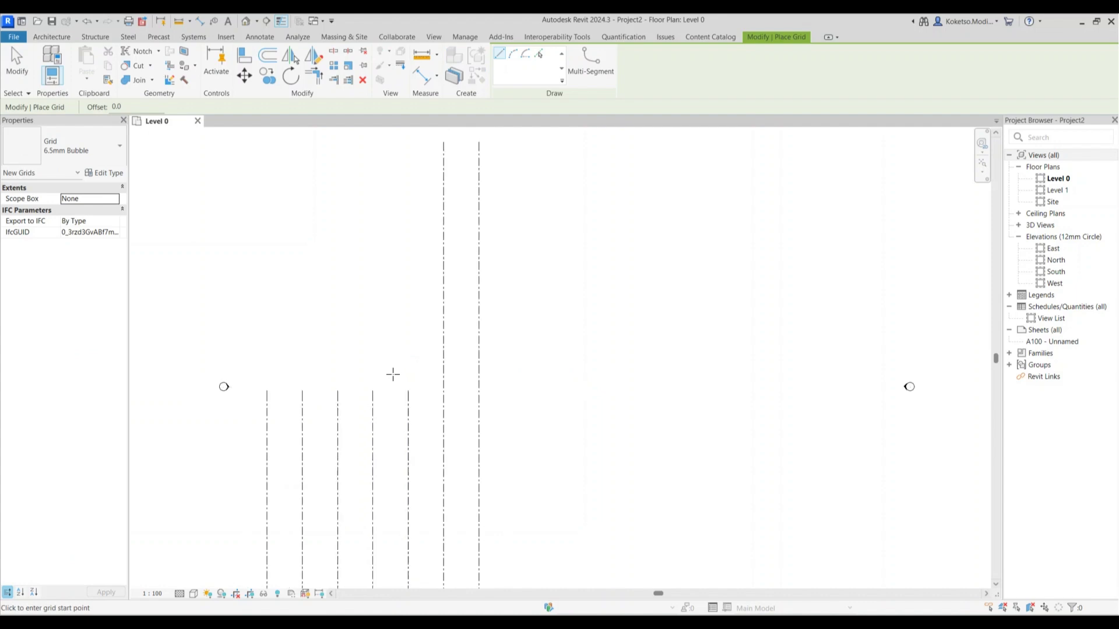
scroll(400, 371, "down", 1)
mouse_move(383, 495)
middle_mouse_down()
mouse_move(421, 347)
mouse_move(417, 357)
middle_mouse_up()
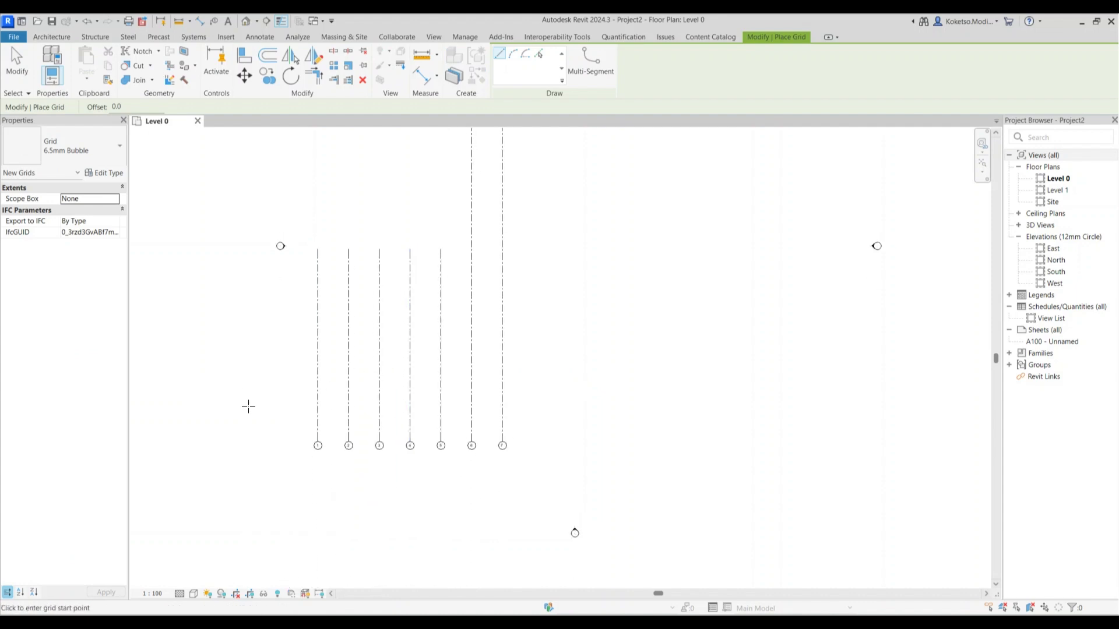
left_click(255, 366)
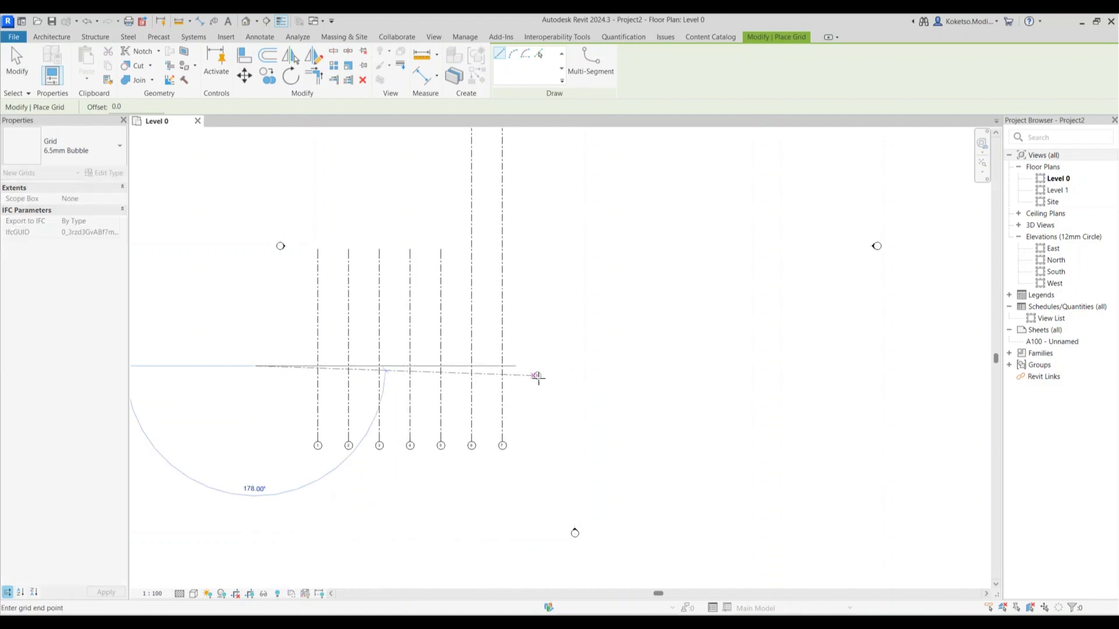
left_click(603, 366)
Draw a second horizontal grid line of the same length about 5000 above the first one
scroll(252, 318, "up", 1)
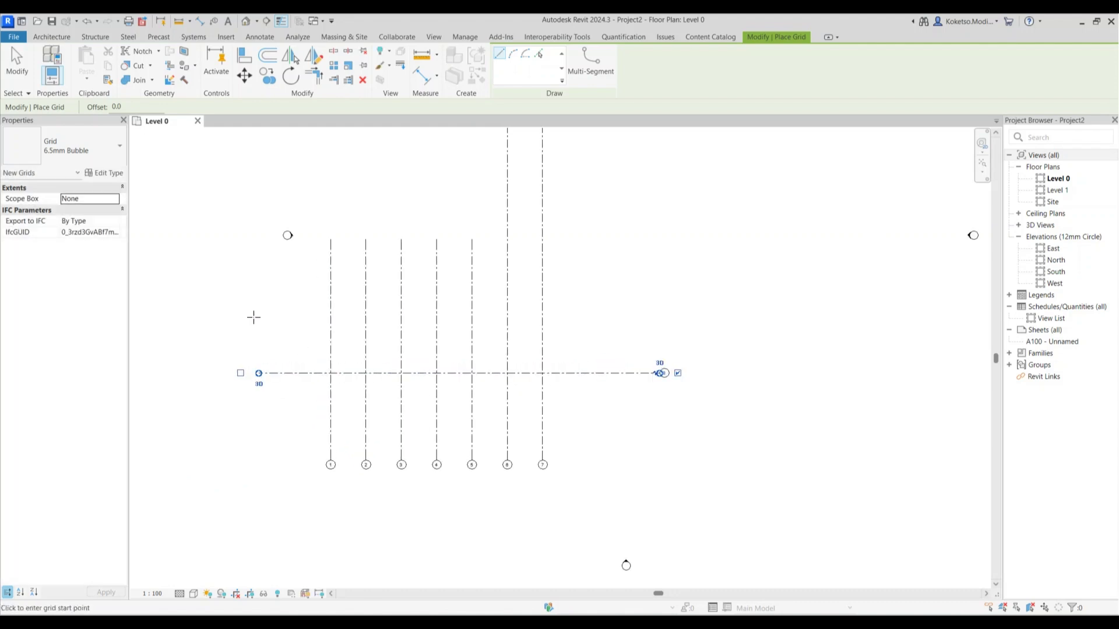
left_click(259, 338)
left_click(659, 338)
middle_click_drag(605, 327, 602, 364)
scroll(602, 364, "down", 1)
key("Escape")
scroll(492, 325, "up", 1)
left_click(522, 298)
left_click_drag(522, 298, 523, 373)
left_click(637, 407)
left_click(637, 394)
scroll(605, 405, "up", 2)
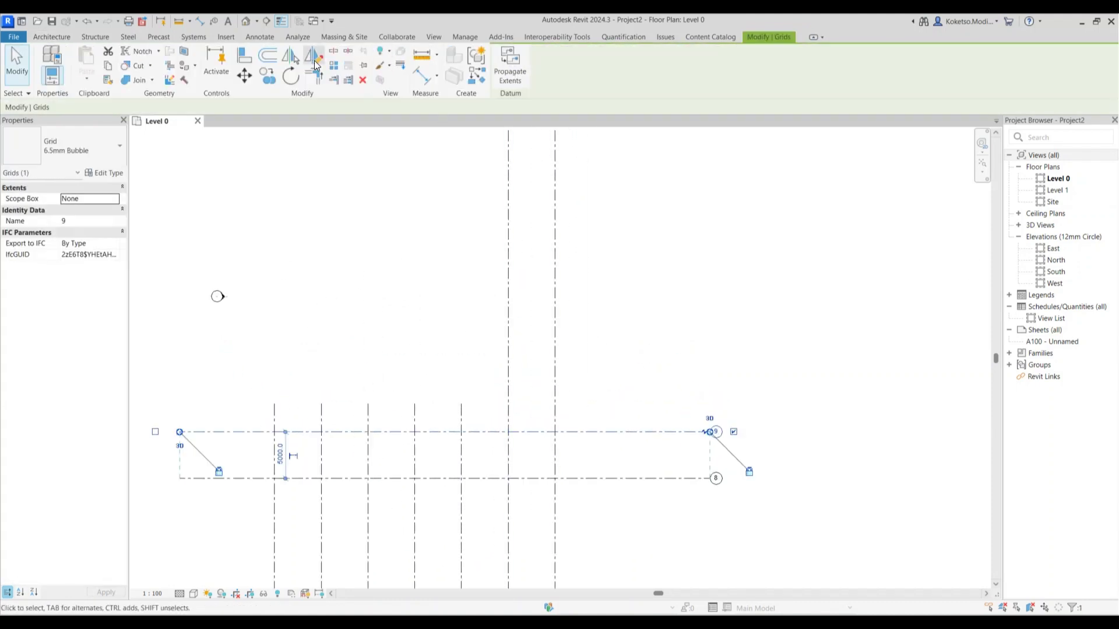
key("Escape")
Add four horizontal grid lines successively above grid 9 with Pick Lines at an offset of 5000
left_click(856, 67)
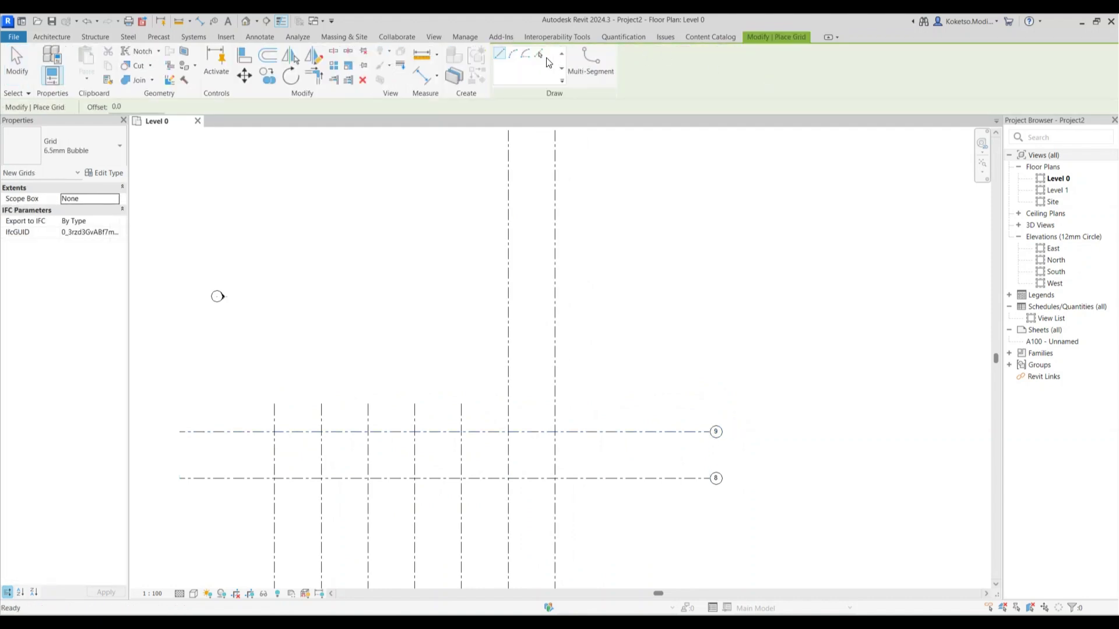
double_click(114, 105)
type("5000")
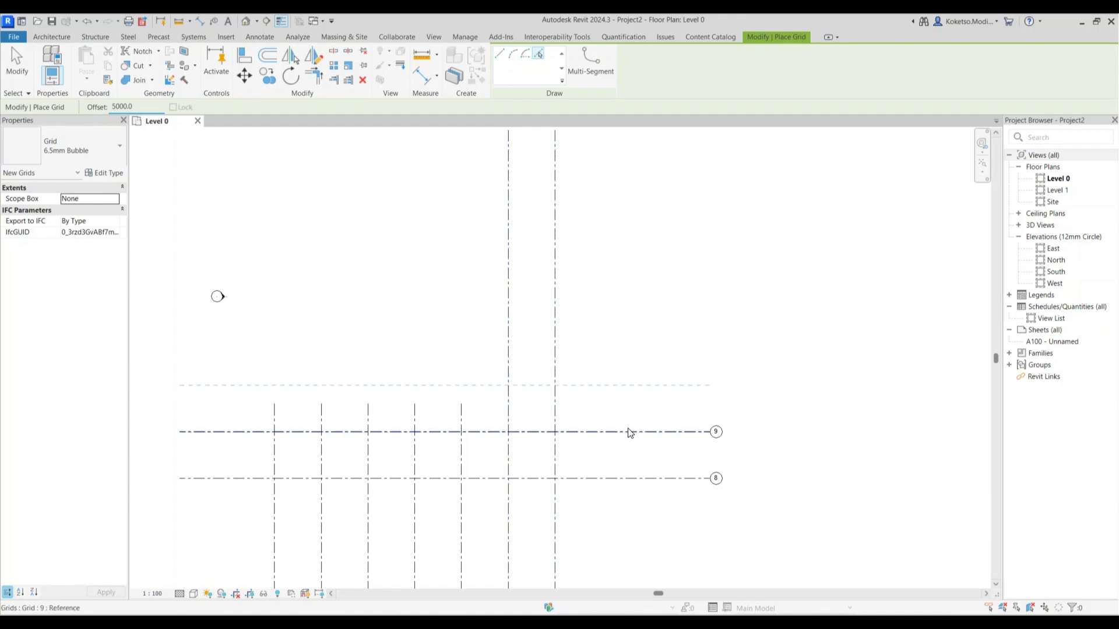
left_click(629, 432)
left_click(624, 385)
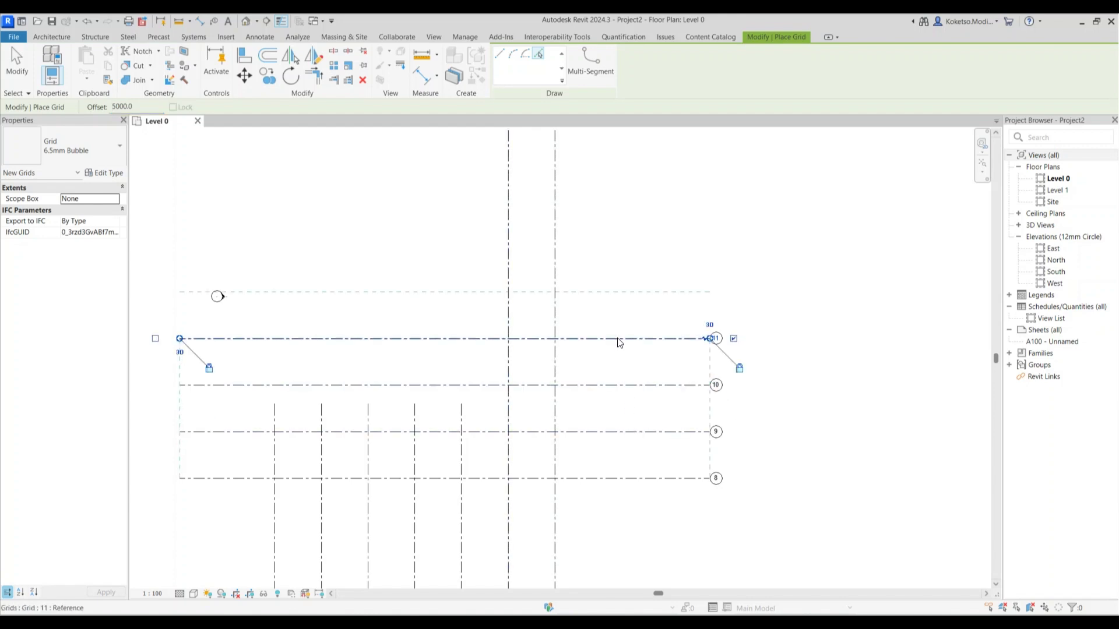
left_click(617, 339)
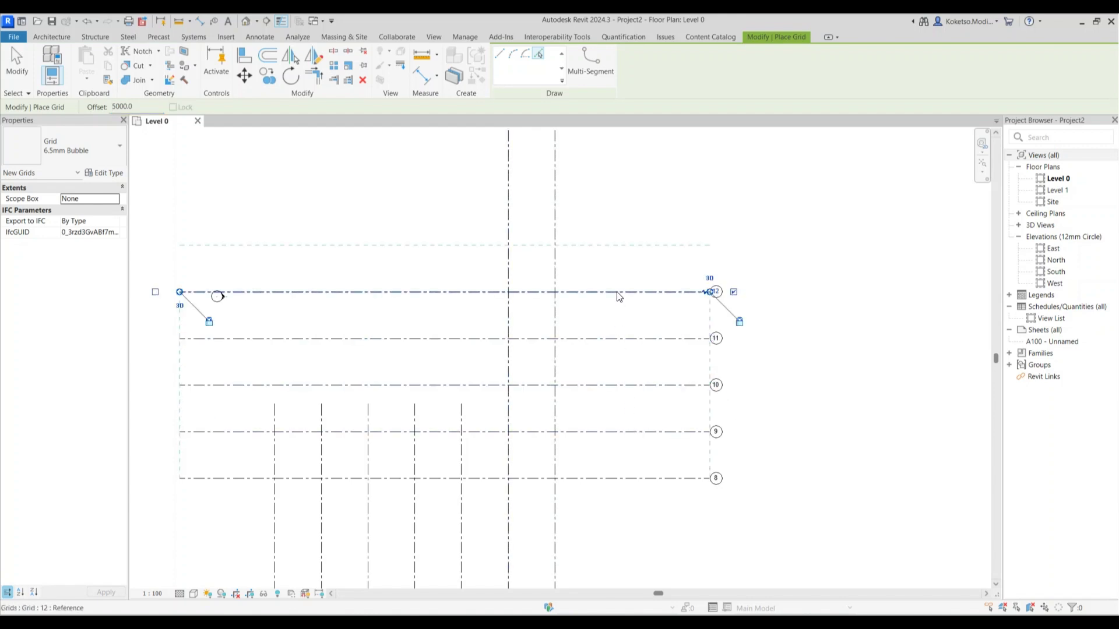
left_click(617, 293)
key("Escape")
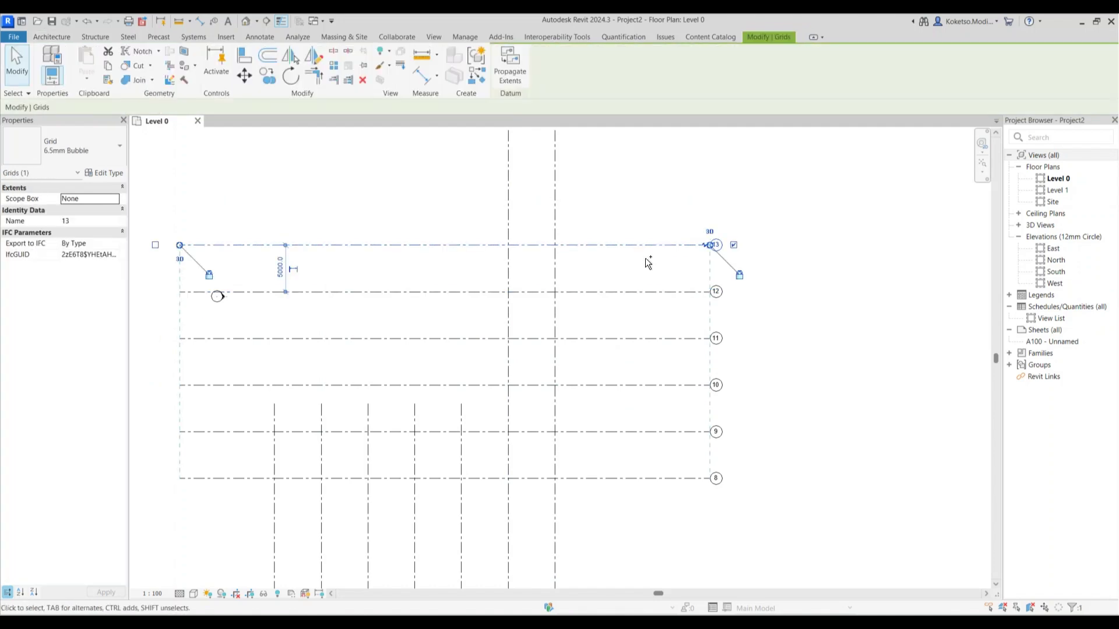
Delete the uppermost horizontal grid line
key("Delete")
scroll(638, 304, "down", 3)
scroll(636, 306, "up", 2)
mouse_move(634, 308)
middle_mouse_down()
mouse_move(563, 330)
mouse_move(536, 323)
middle_mouse_up()
scroll(536, 323, "down", 2)
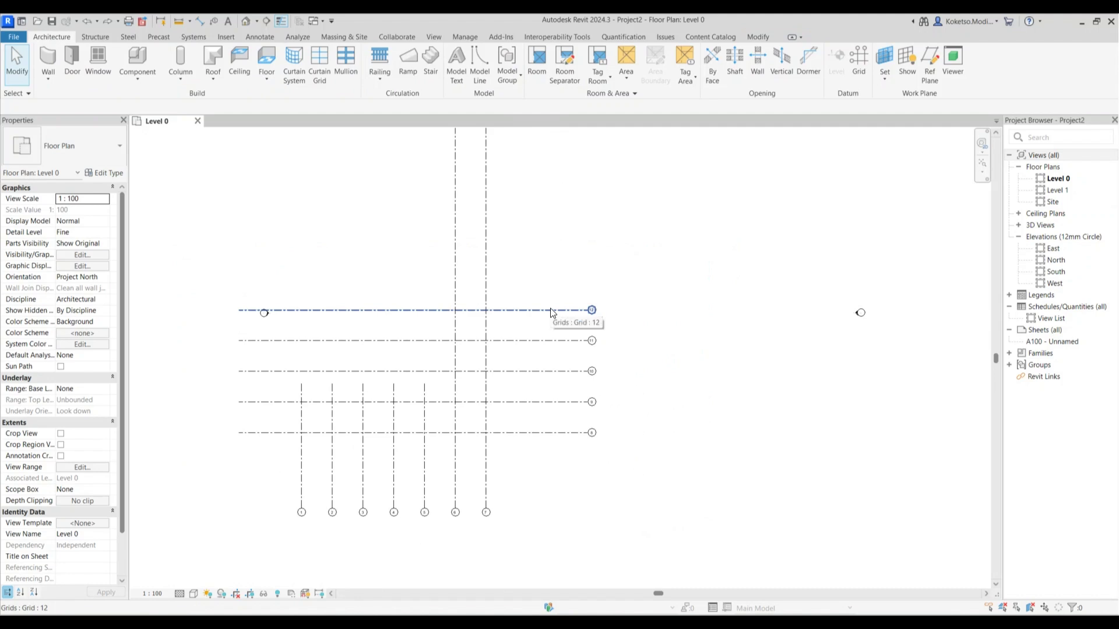
Add two more horizontal grid lines above grid 12 with Pick Lines, each at an offset of 5000
scroll(553, 312, "up", 2)
left_click(860, 57)
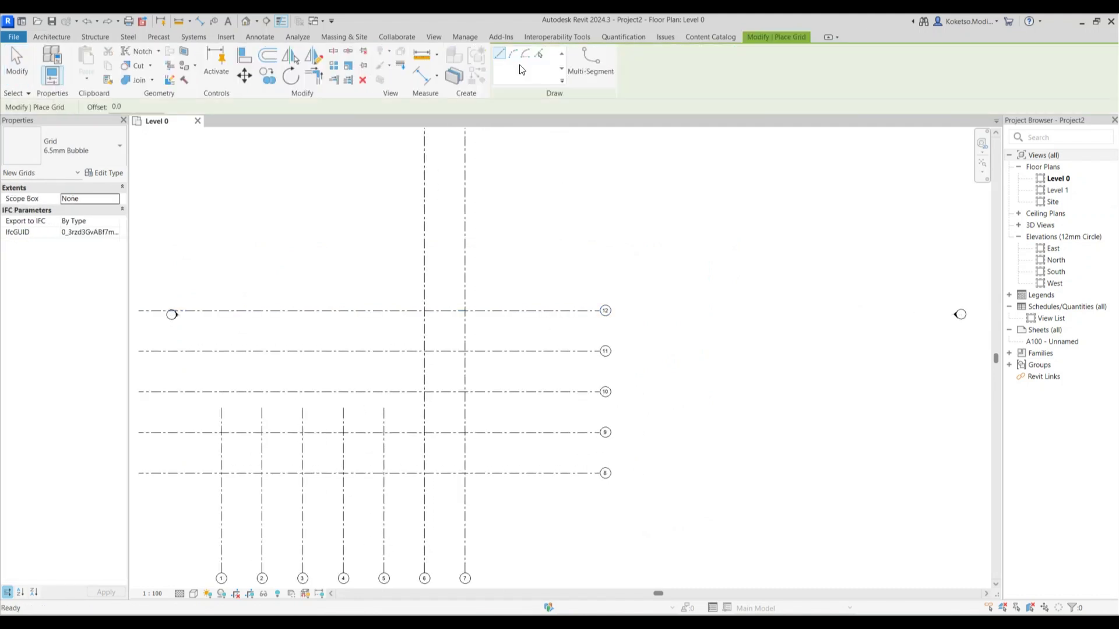
left_click(539, 53)
left_click(510, 310)
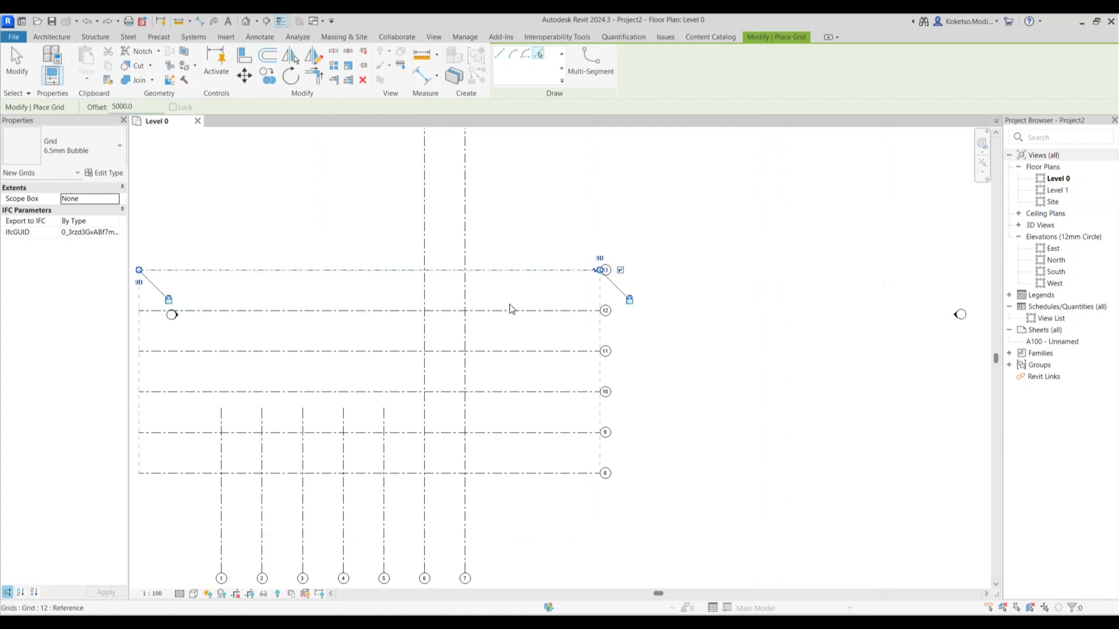
left_click(512, 271)
middle_click_drag(521, 216, 522, 252)
key("Escape")
Extend the right ends of the two uppermost horizontal grid lines, 13 and 14, to near the east elevation marker
left_click(561, 307)
middle_click_drag(633, 324, 603, 329)
left_click_drag(568, 311, 912, 321)
left_click(575, 275)
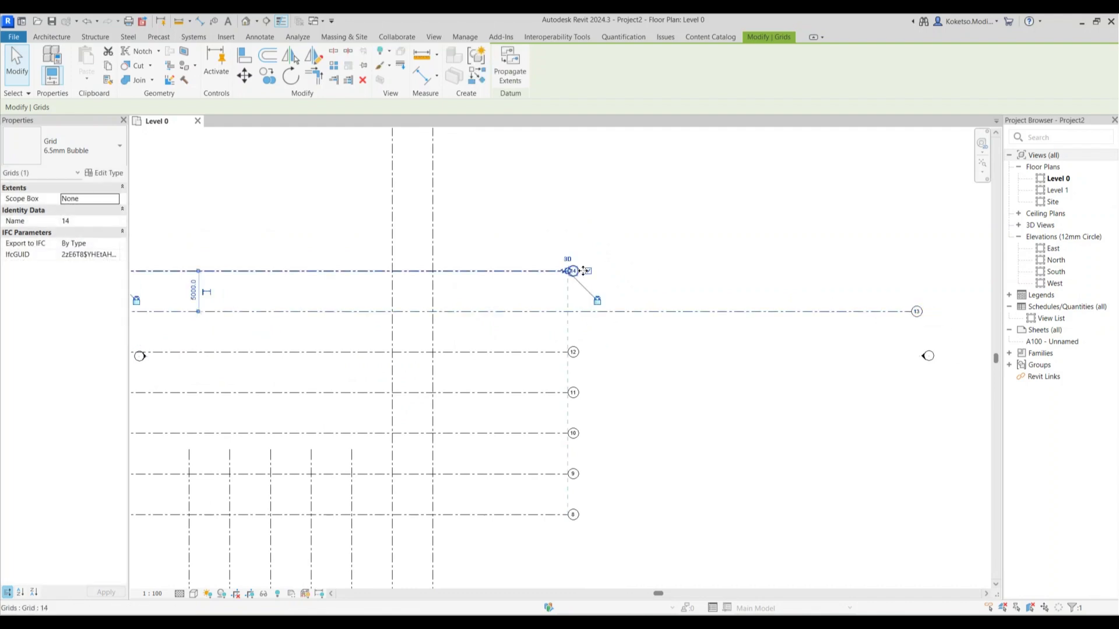
left_click_drag(576, 277, 921, 277)
key("Escape")
scroll(612, 277, "down", 2)
scroll(652, 244, "up", 2)
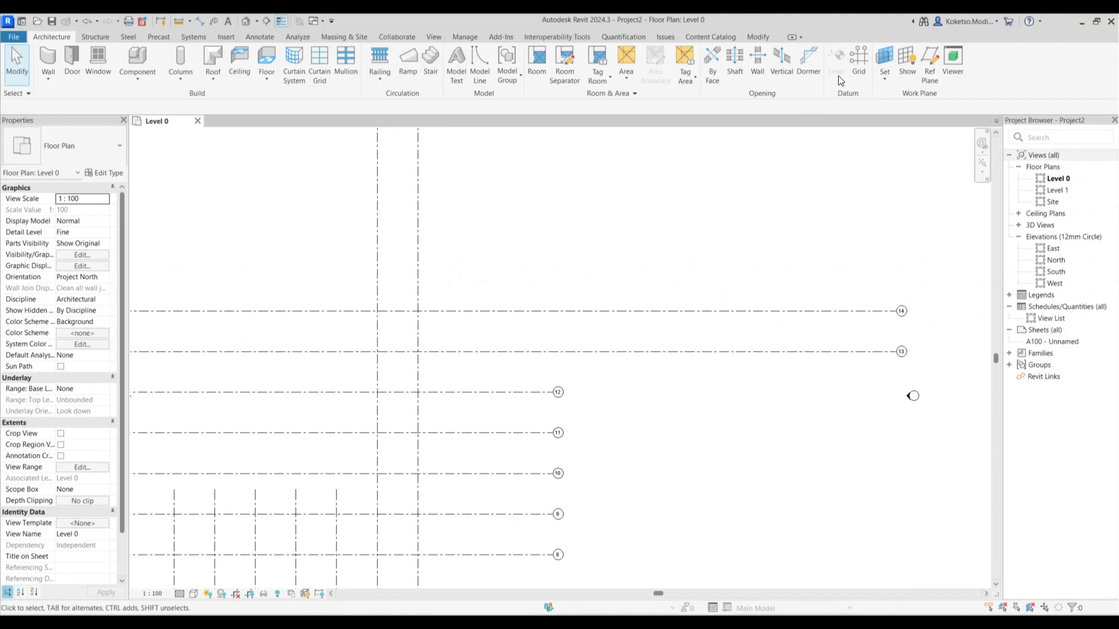
Draw a short vertical grid line crossing grids 13 and 14, just east of the two long vertical grid lines
left_click(858, 58)
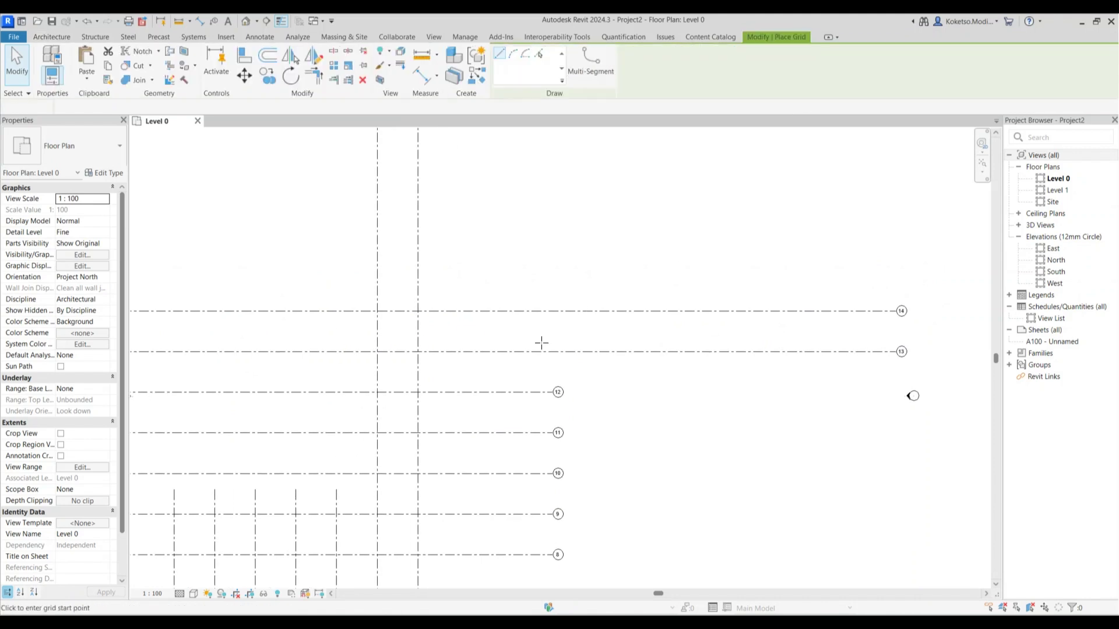
left_click(459, 381)
left_click(459, 200)
key("Escape")
key("Escape")
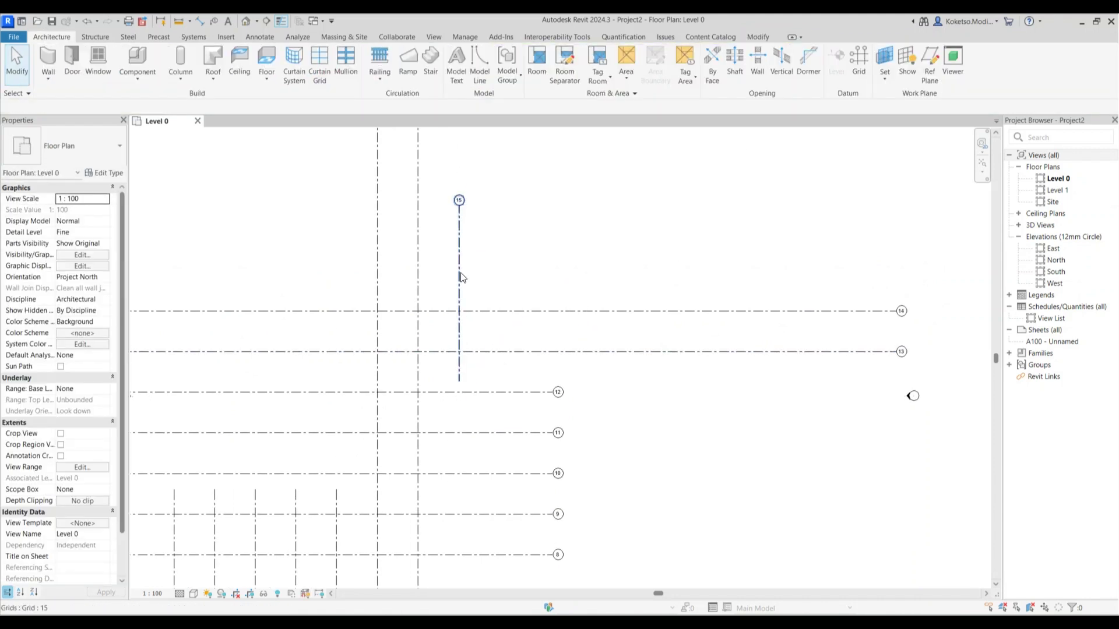
Set the new vertical grid line's distance from the neighbouring long vertical grid line to 5000
left_click(460, 277)
left_click(438, 342)
type("500")
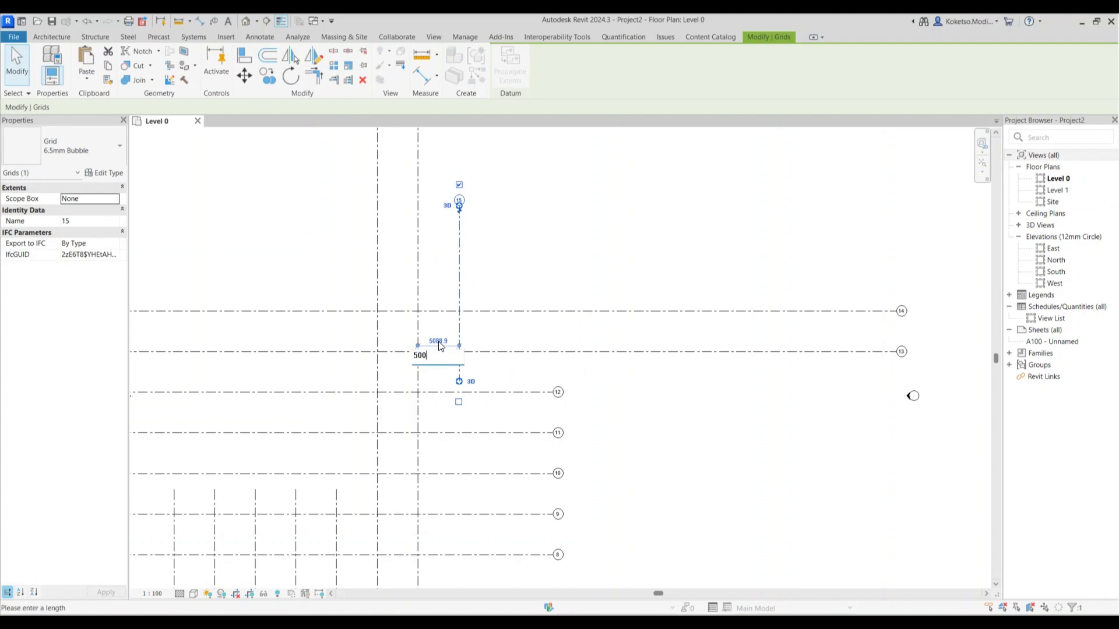
type("0")
key("Return")
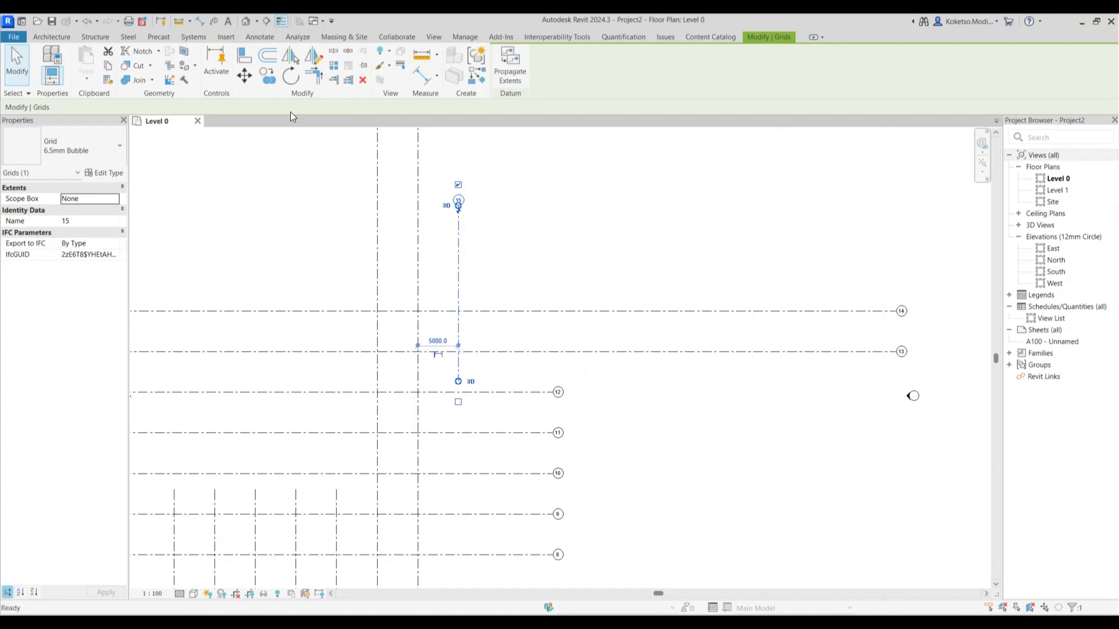
Copy grid 15 six times to the right with multiple copying, spacing the copies 5000 apart
left_click(267, 76)
left_click(460, 311)
left_click(499, 311)
left_click(540, 311)
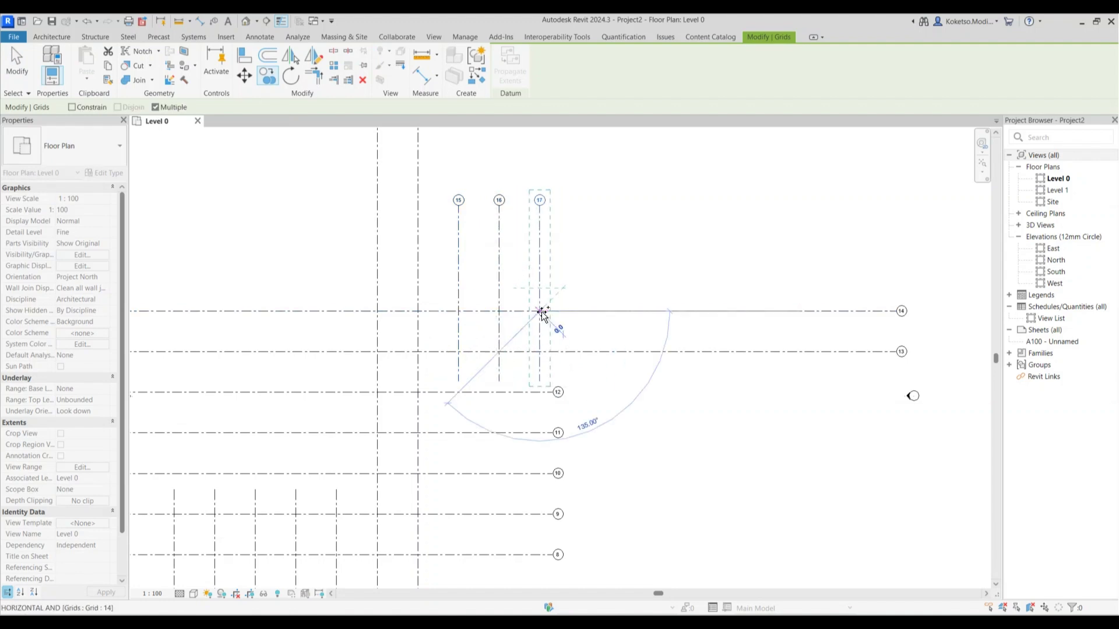
left_click(580, 311)
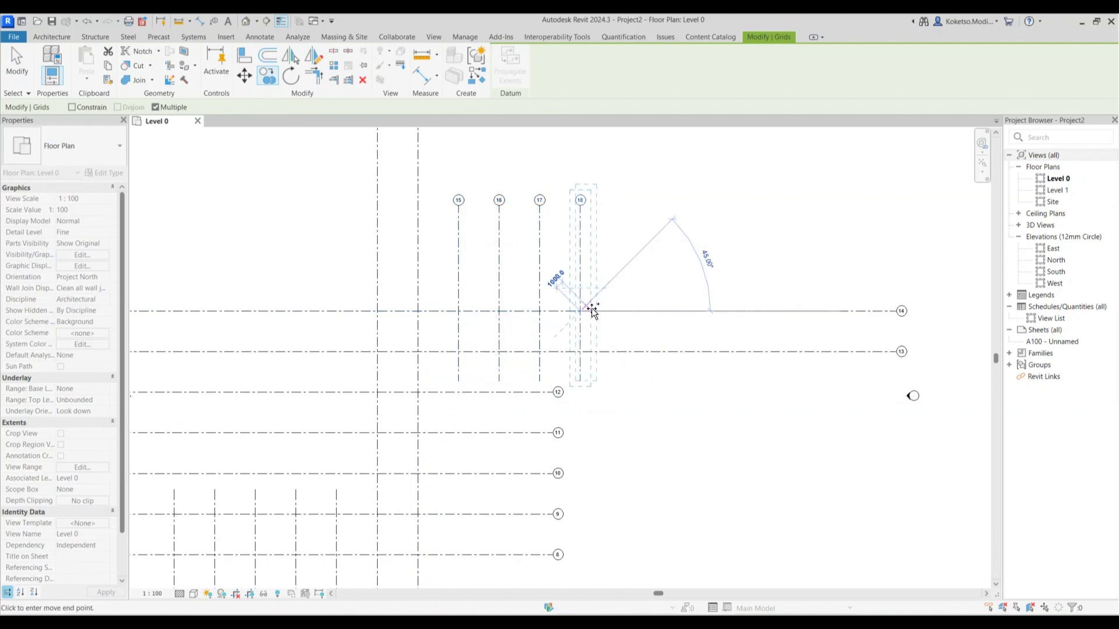
left_click(621, 311)
left_click(665, 310)
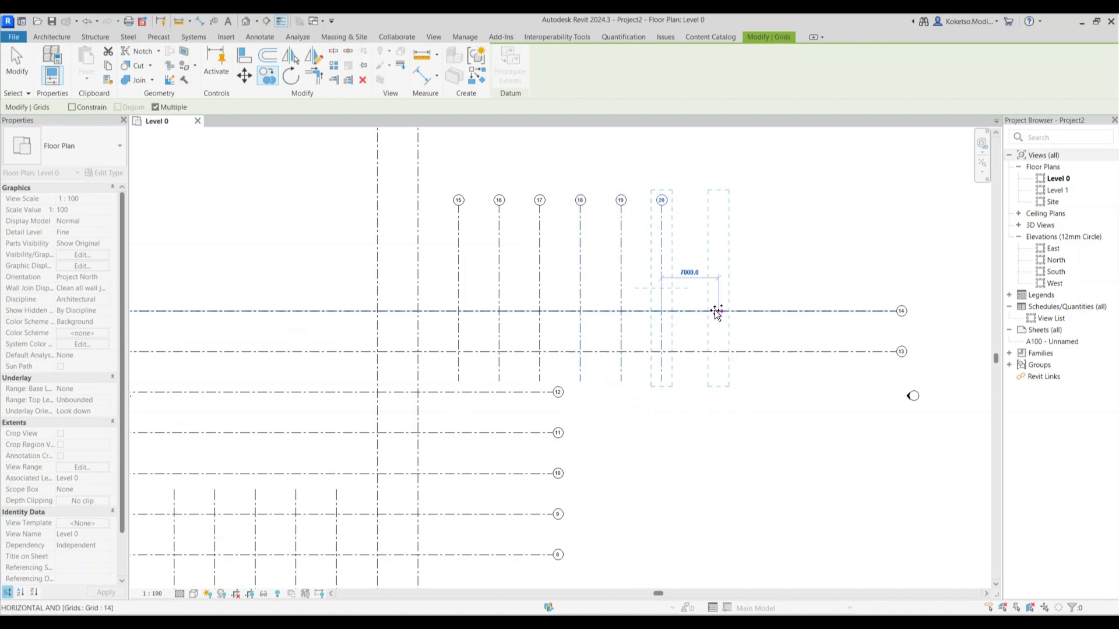
left_click(704, 311)
key("Escape")
Open the Pad Foundation-Rectangular family for loading from the Structural Foundations folder of the Metric Library
scroll(719, 243, "down", 3)
scroll(694, 284, "up", 2)
scroll(739, 324, "down", 1)
scroll(791, 268, "up", 1)
scroll(759, 279, "down", 3)
scroll(599, 438, "up", 2)
middle_click_drag(639, 445, 600, 510)
left_click(222, 36)
left_click(514, 69)
left_click(222, 399)
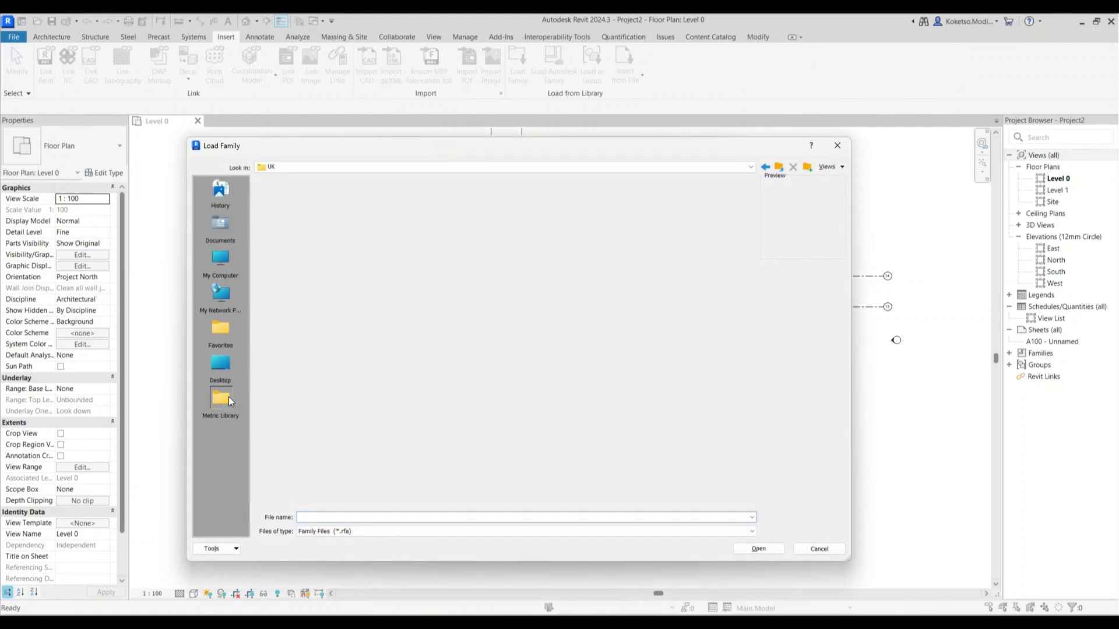
double_click(670, 337)
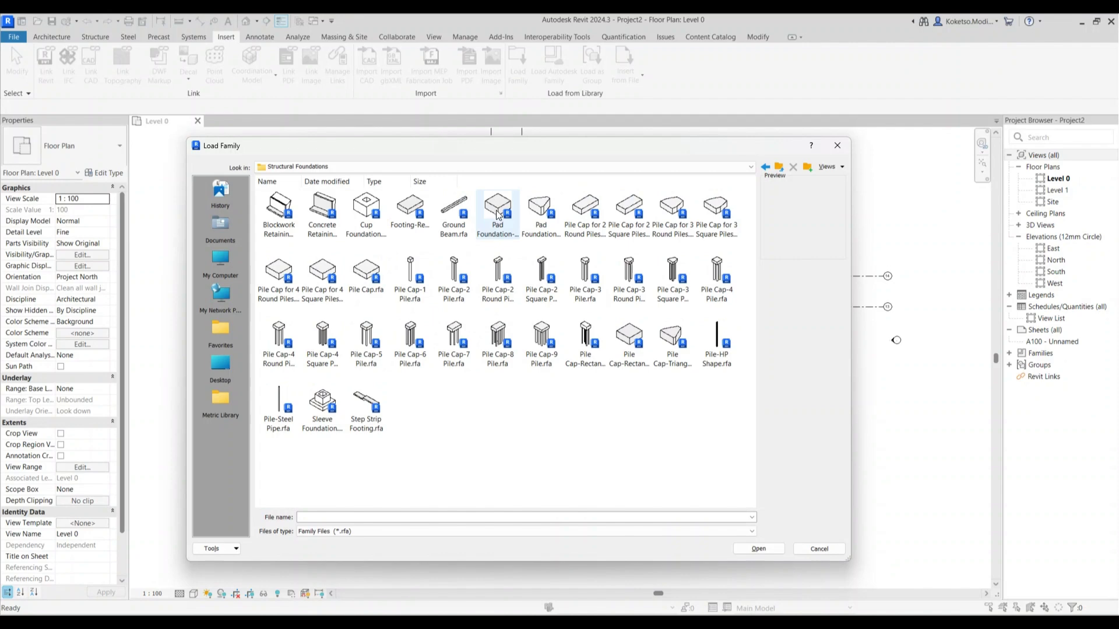
left_click(499, 214)
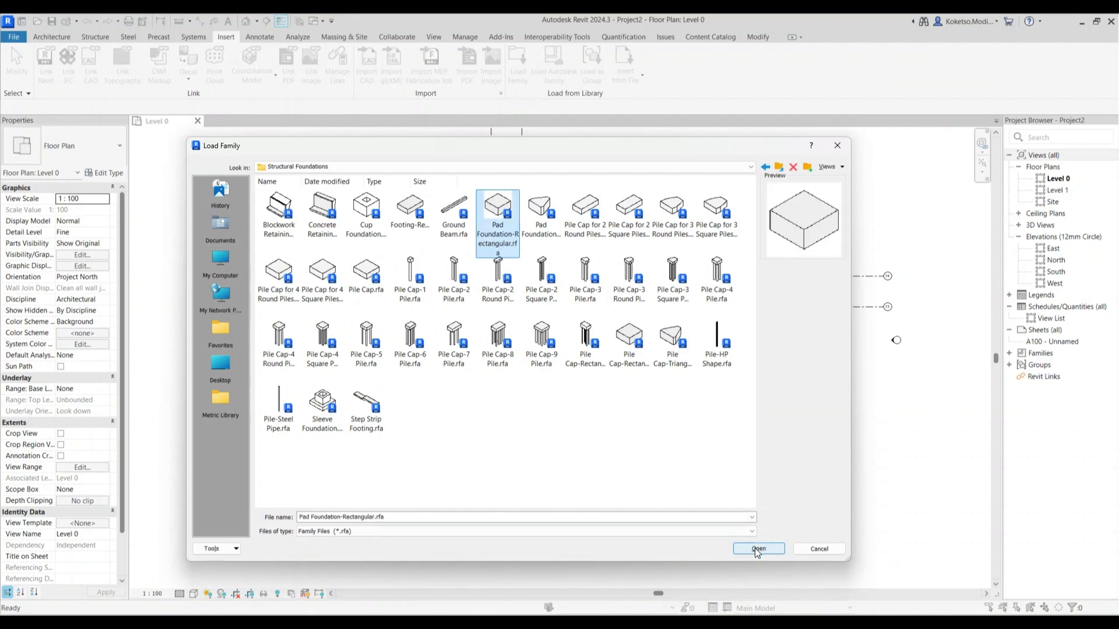
left_click(757, 549)
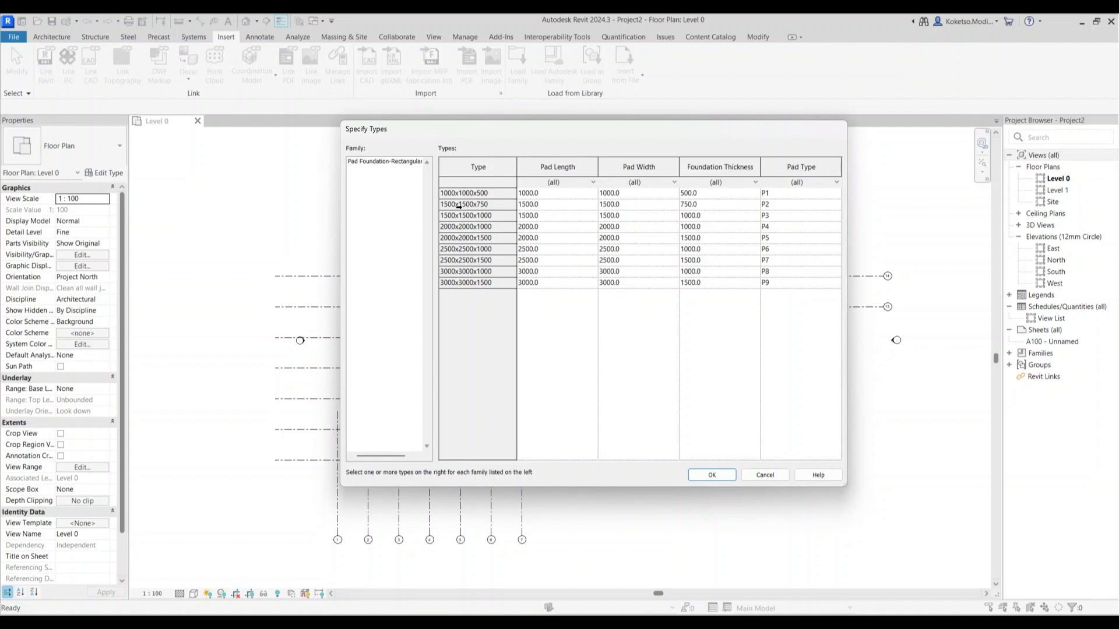
Load the 1500x1500x1000 type of the rectangular pad foundation into the project
left_click(458, 204)
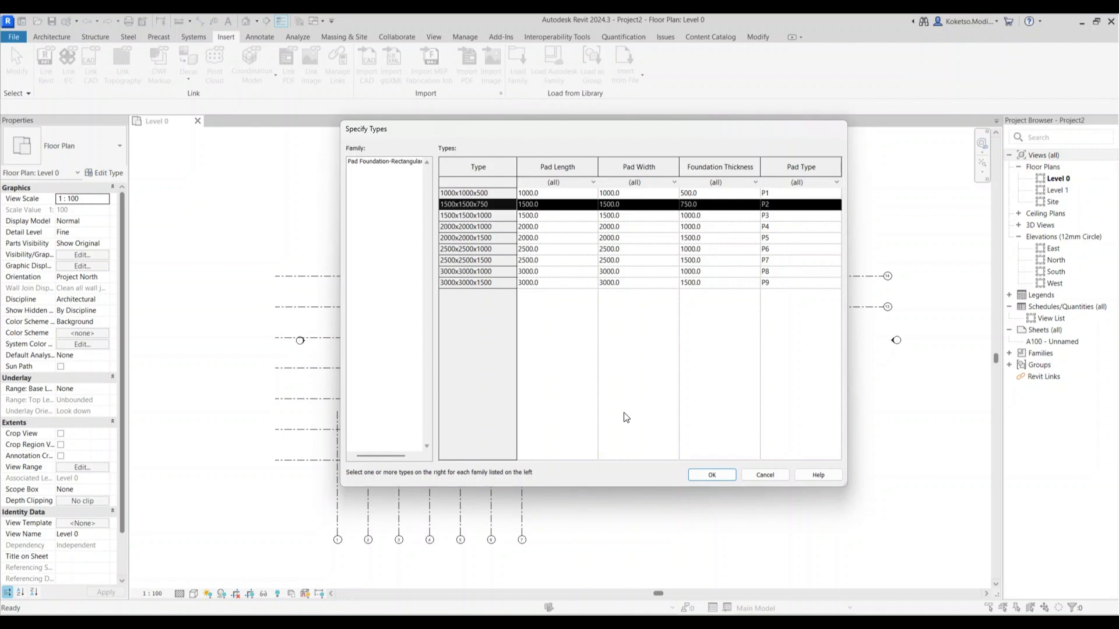
left_click(481, 216)
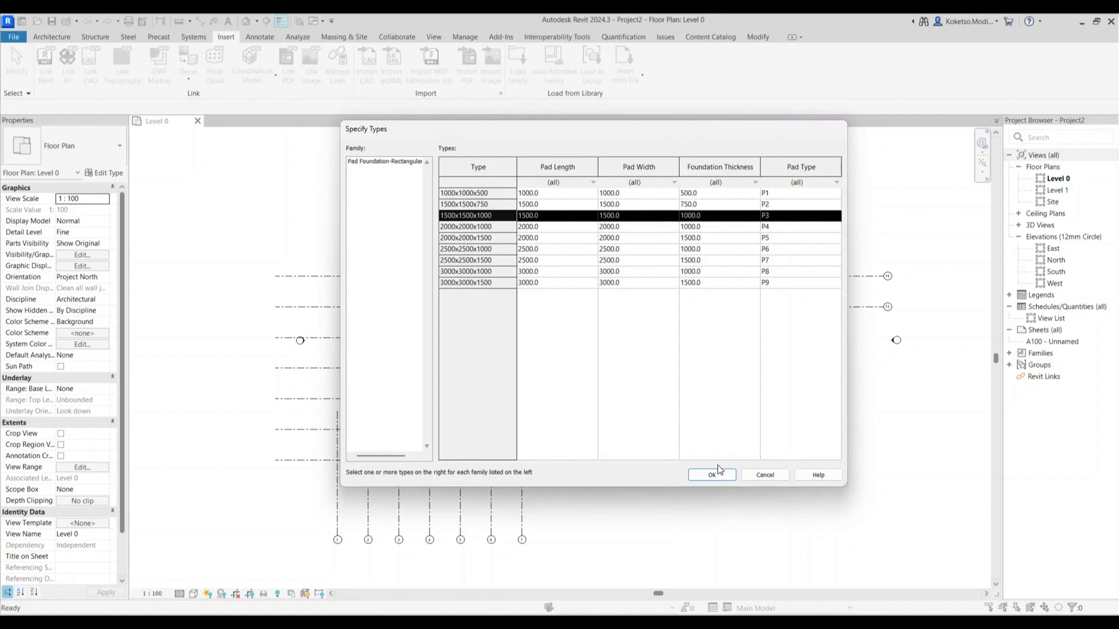
left_click(712, 475)
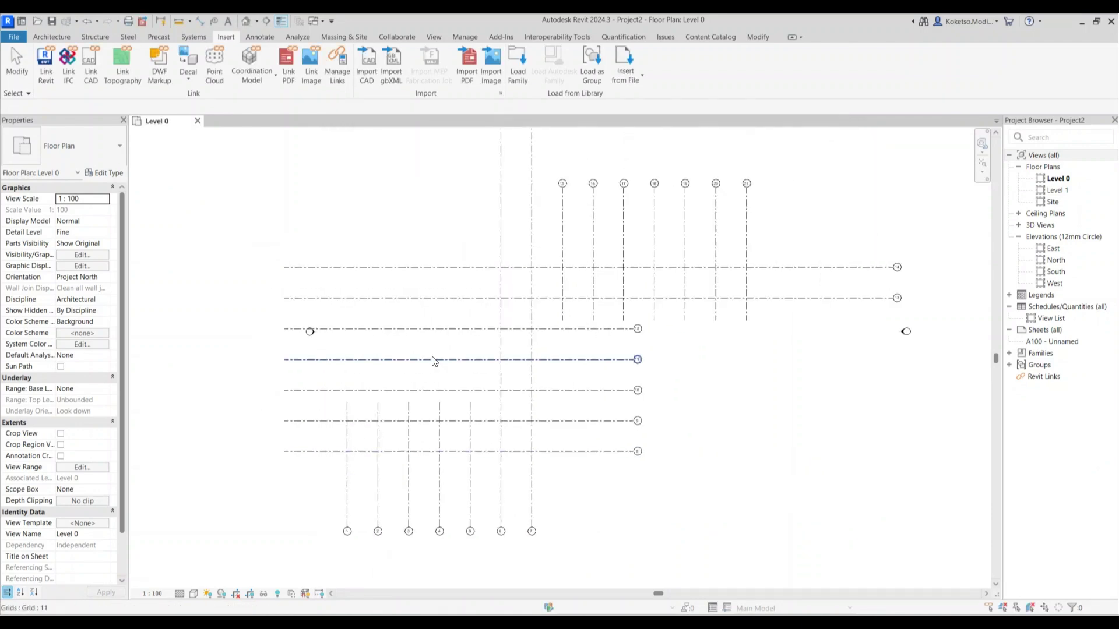
Place 1500x1500x1000 isolated pad foundations at all intersections of the grid lines
left_click(95, 37)
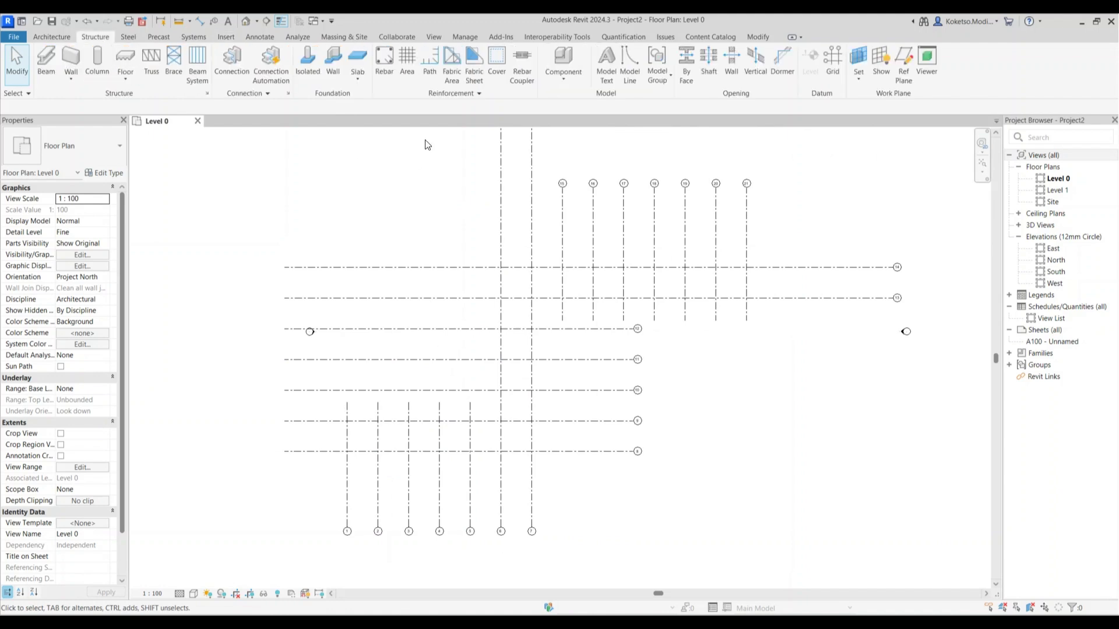
left_click(308, 60)
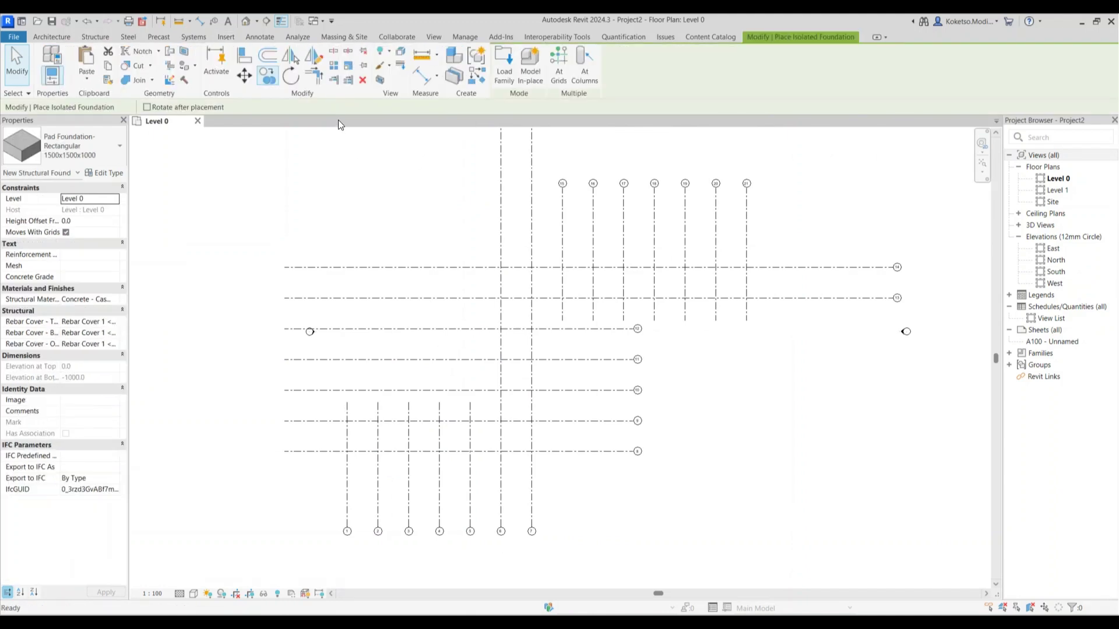
left_click(558, 66)
scroll(452, 227, "down", 3)
left_click_drag(654, 222, 383, 382)
scroll(387, 358, "up", 3)
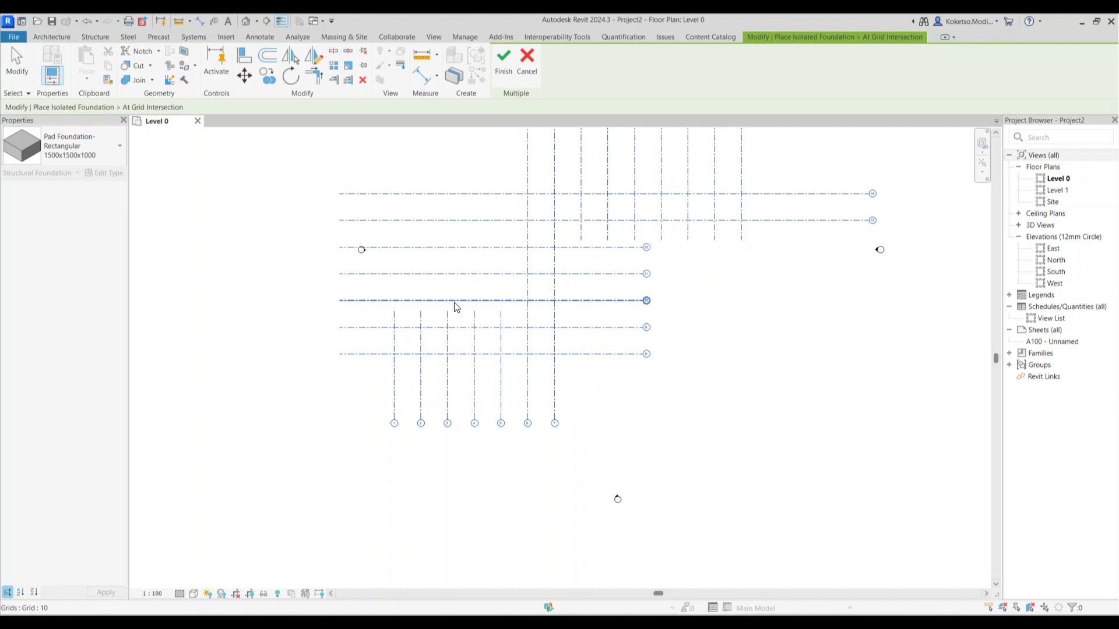
left_click(501, 68)
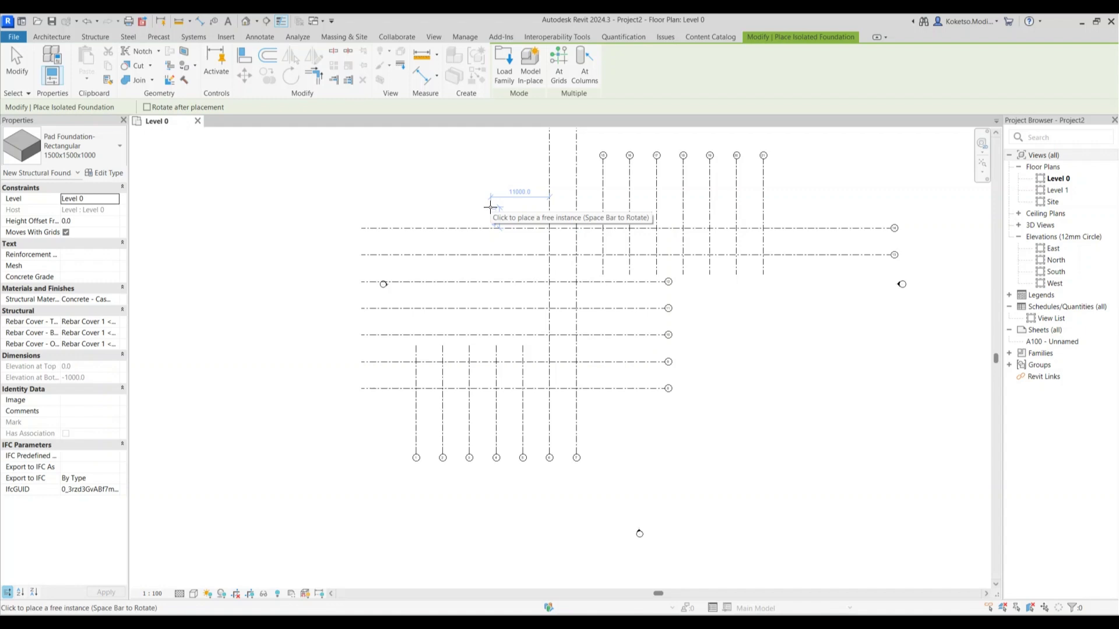
key("Escape")
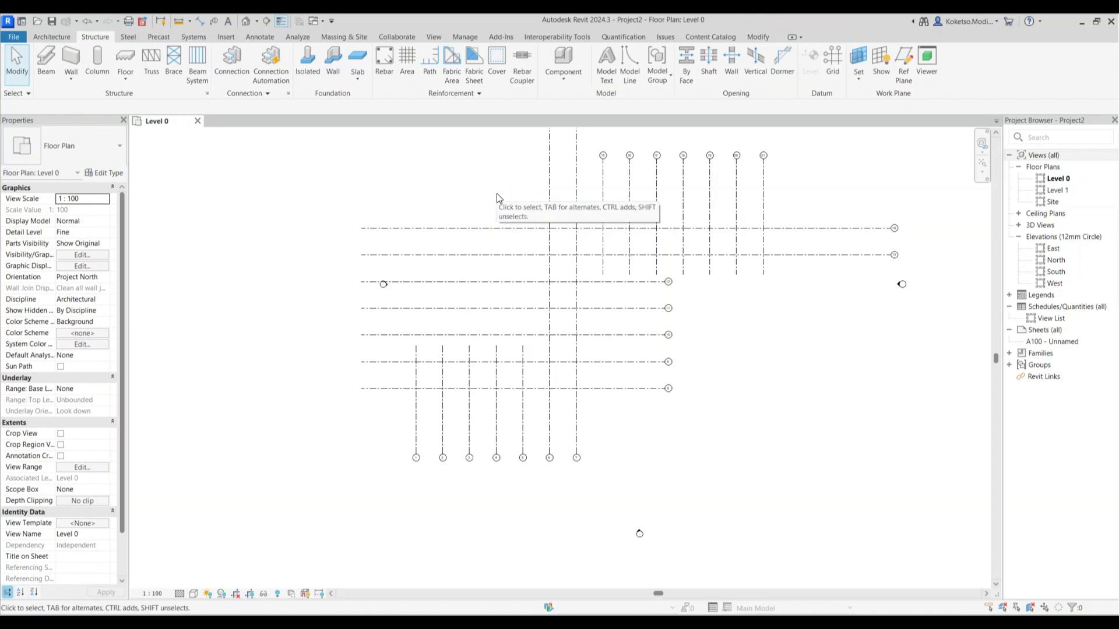
key("v")
key("r")
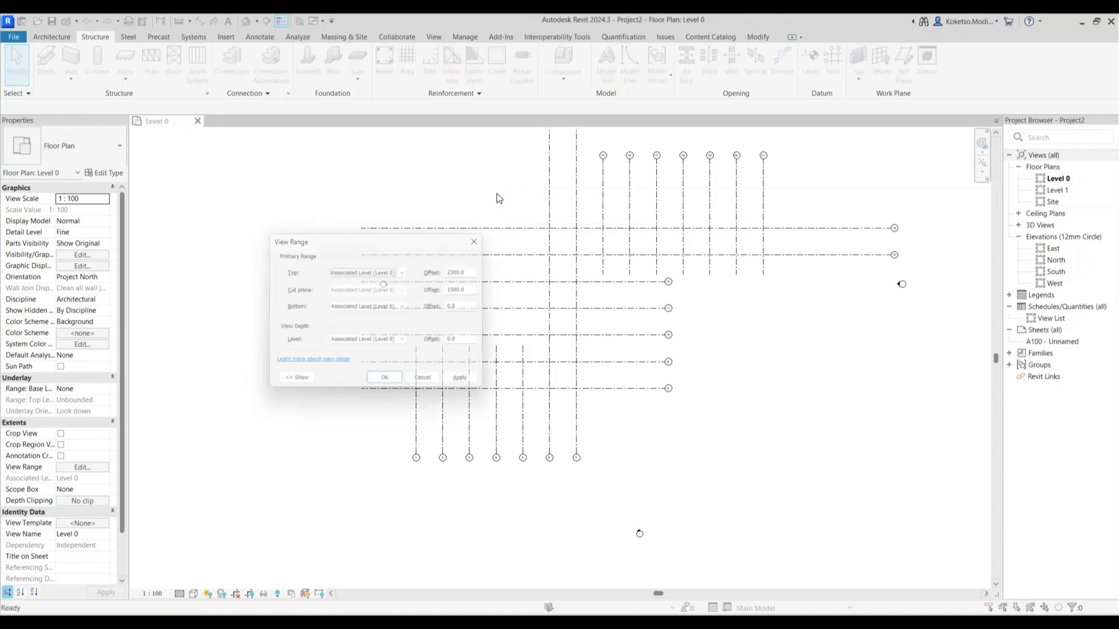
left_click_drag(432, 234, 529, 195)
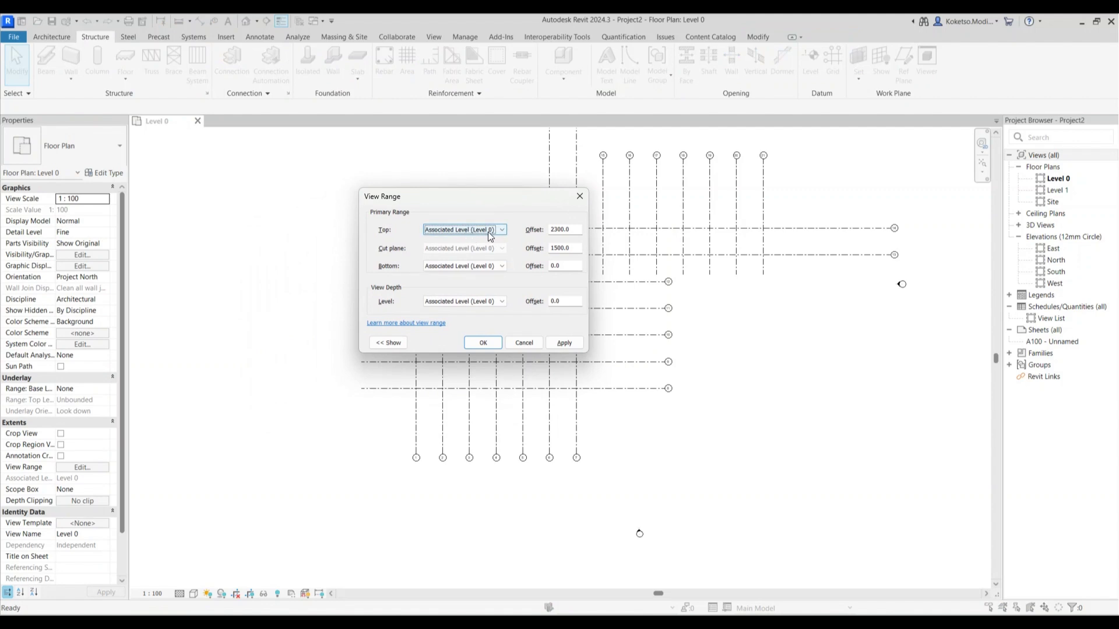
left_click(466, 232)
left_click(446, 255)
left_click(466, 266)
left_click(466, 291)
left_click(474, 302)
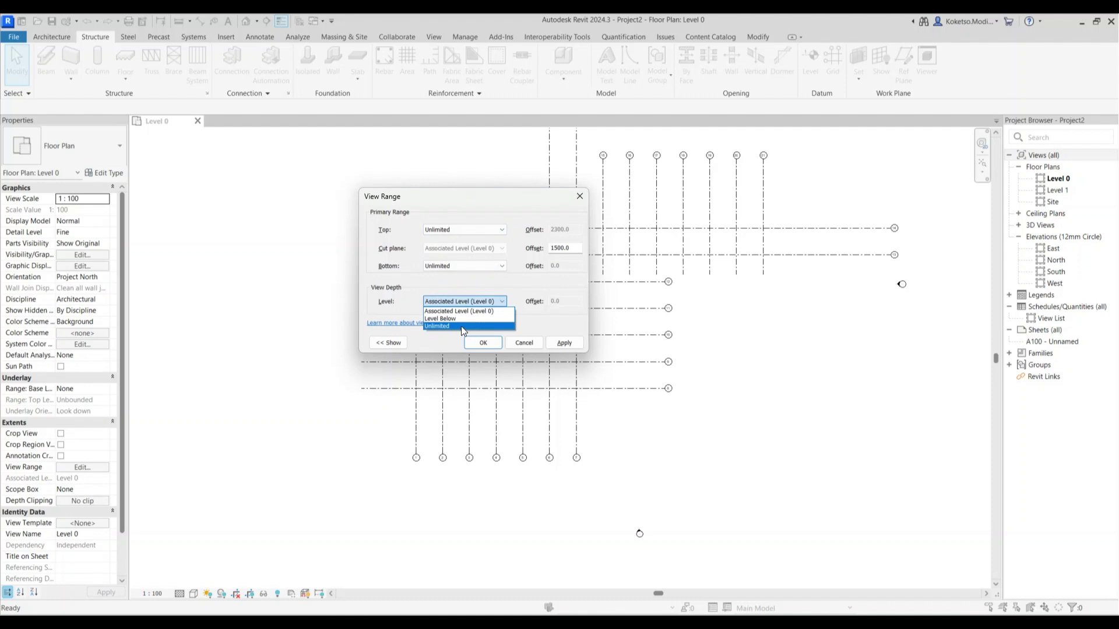
left_click(474, 234)
left_click(527, 341)
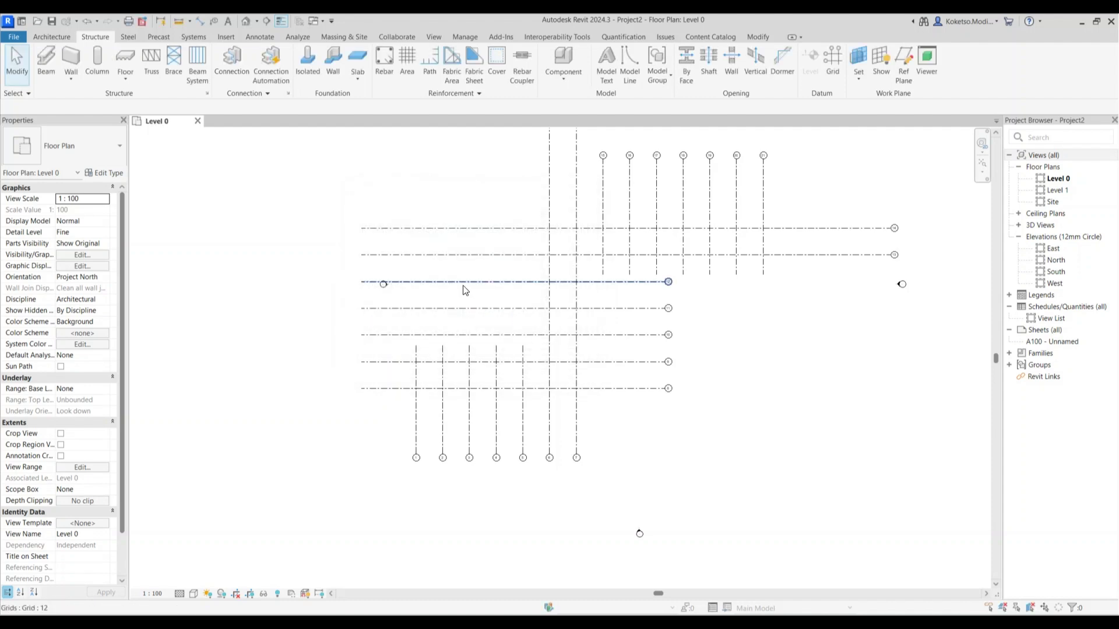
Set the Level 0 plan's view range to a bottom offset of -1500 and a view depth offset of -15000
key("v")
key("r")
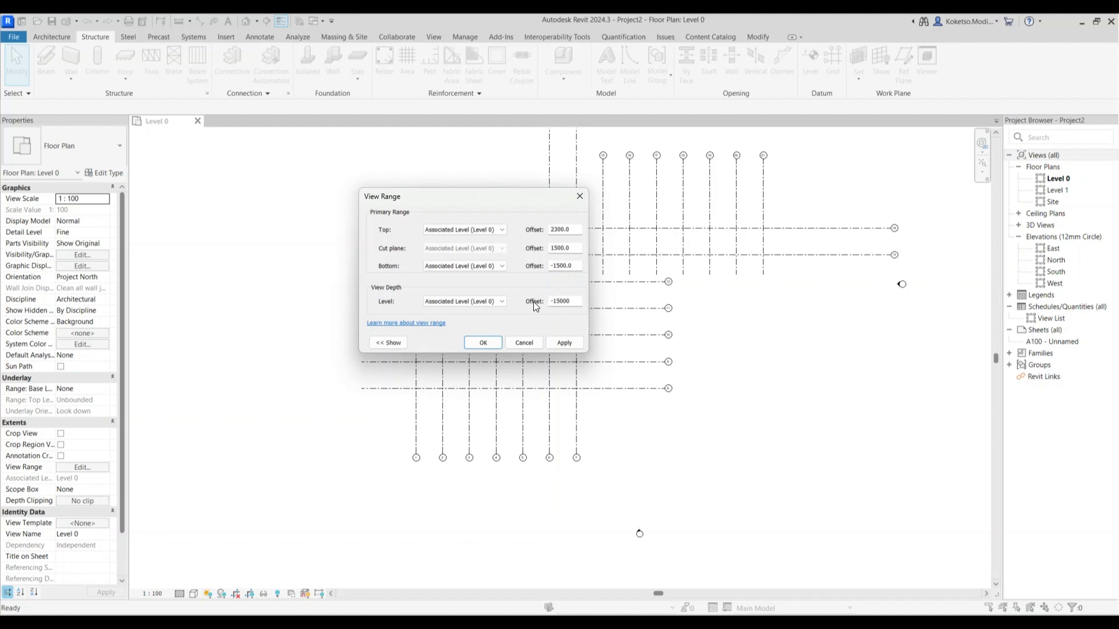
left_click(564, 342)
left_click(481, 342)
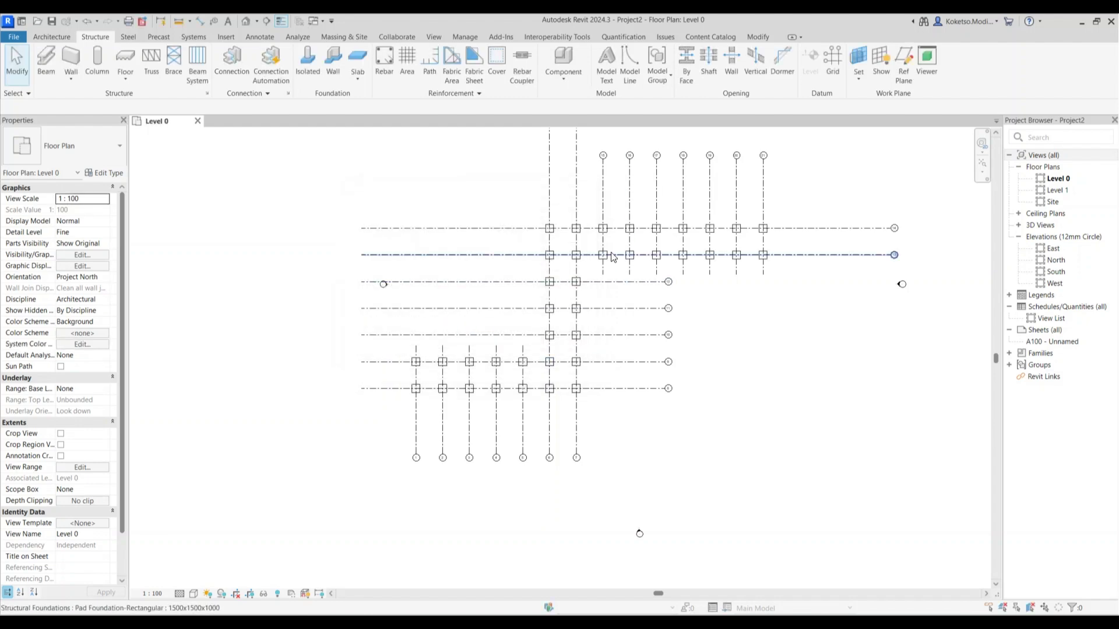
Switch to the 3D view and maximize the 3D extents of Level 0
scroll(609, 239, "up", 2)
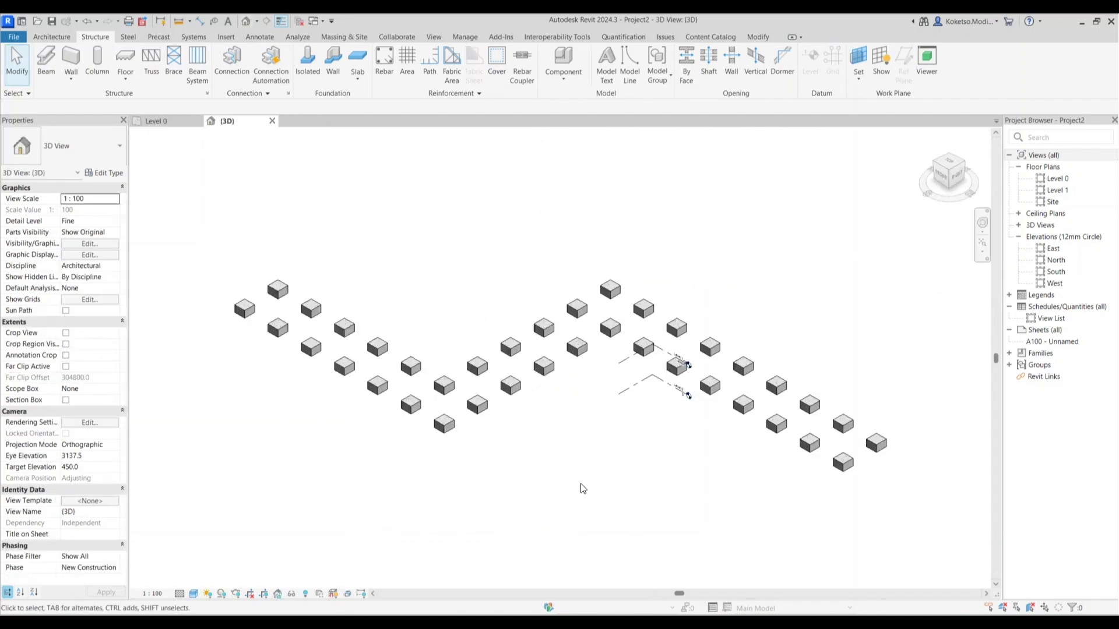
middle_click_drag(580, 487, 717, 449, "shift")
scroll(678, 381, "up", 2)
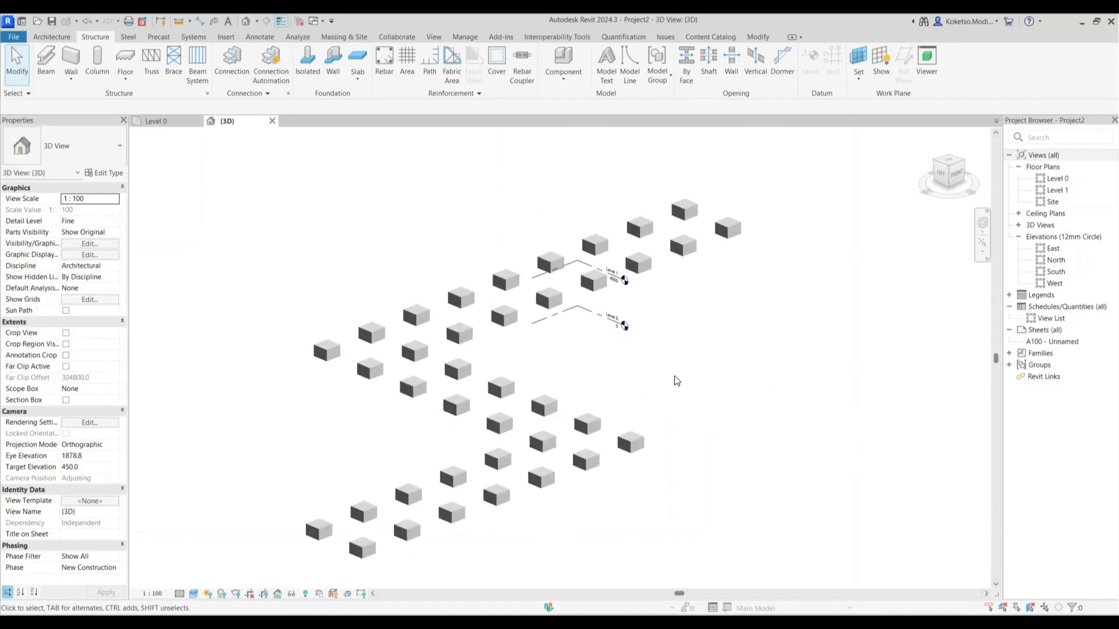
left_click(566, 320)
scroll(566, 317, "up", 2)
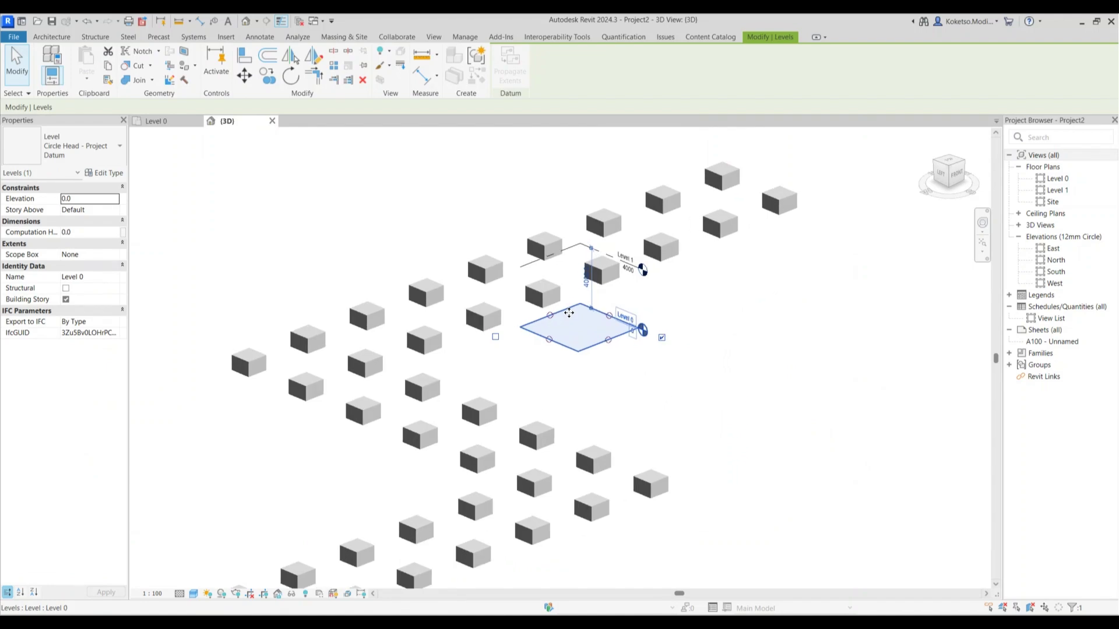
right_click(568, 312)
left_click(616, 337)
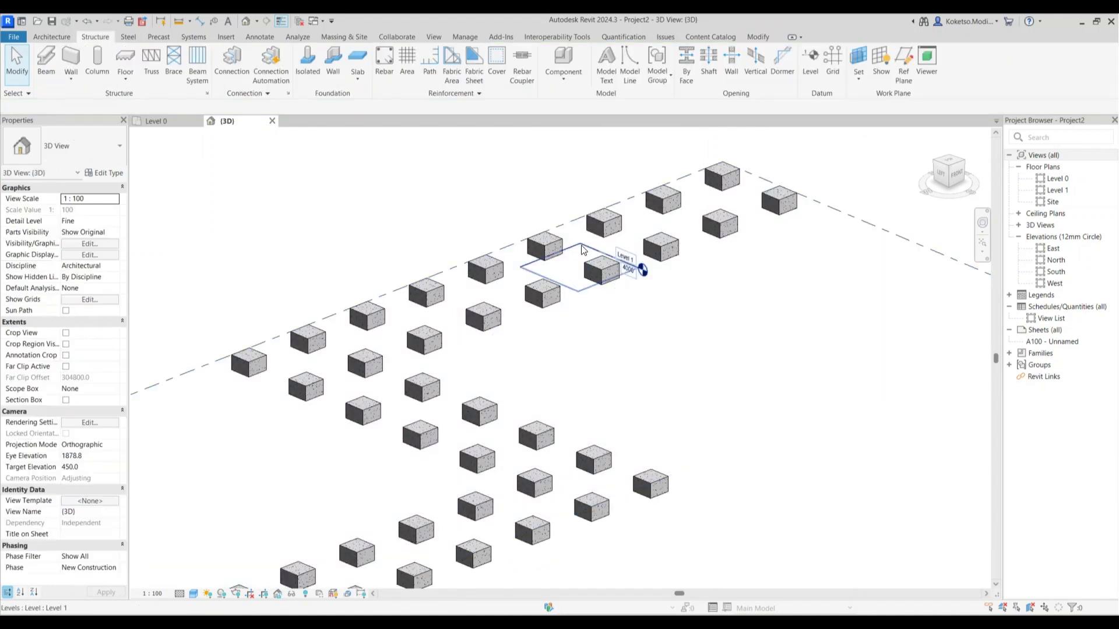
Maximize the 3D extents of Level 1
left_click(574, 250)
right_click(576, 250)
left_click(620, 324)
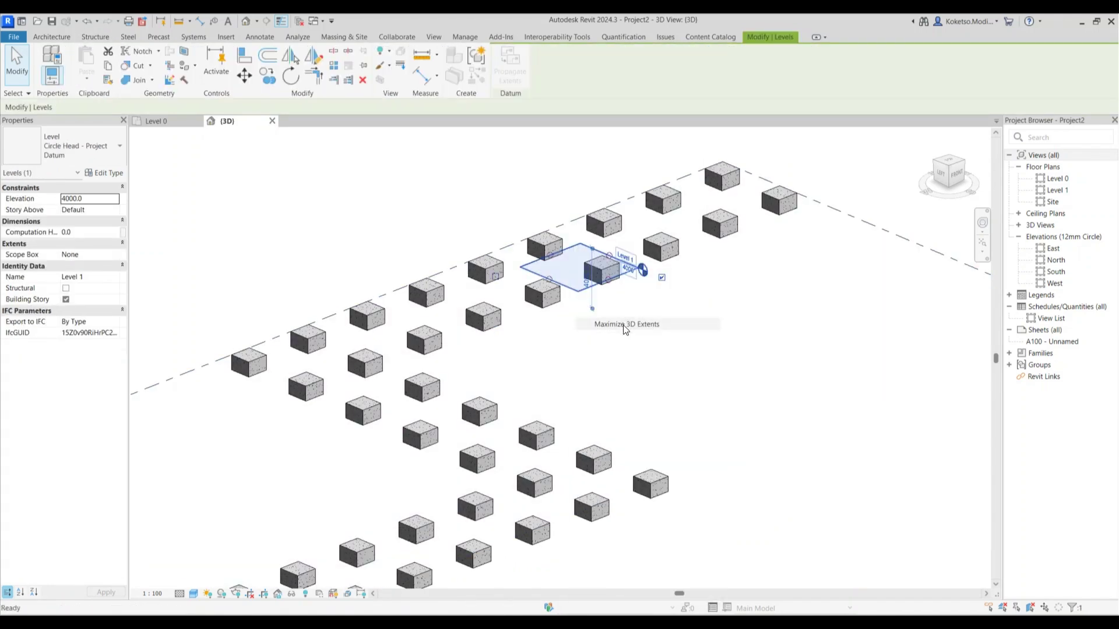
scroll(616, 309, "down", 2)
left_click(594, 200)
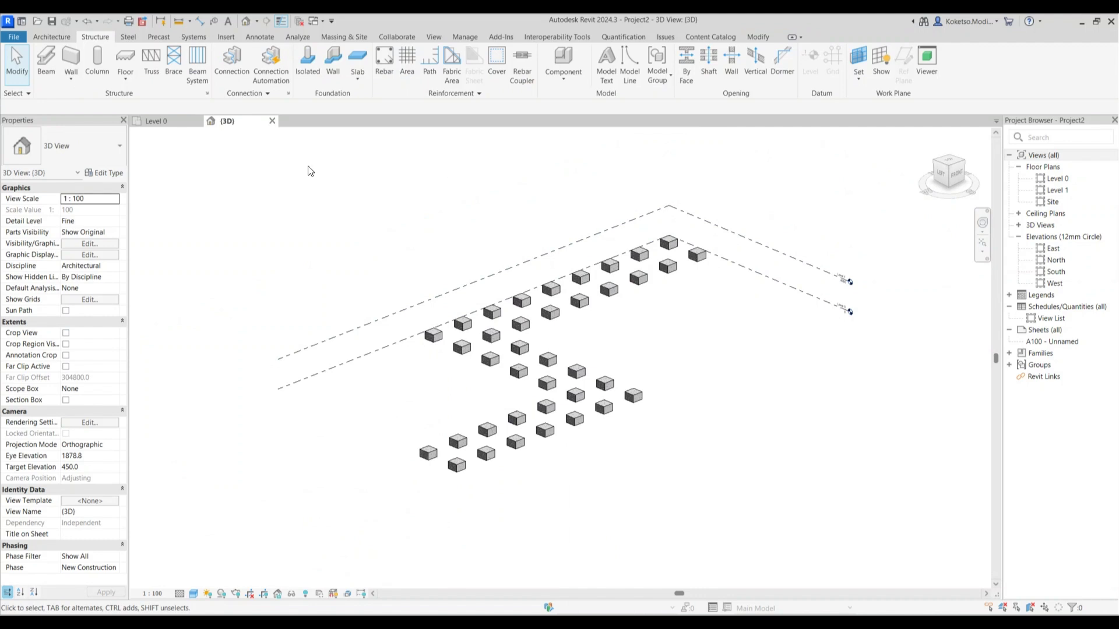
Open the South elevation and extend both ends of the level lines beyond the outermost grid lines
double_click(1055, 272)
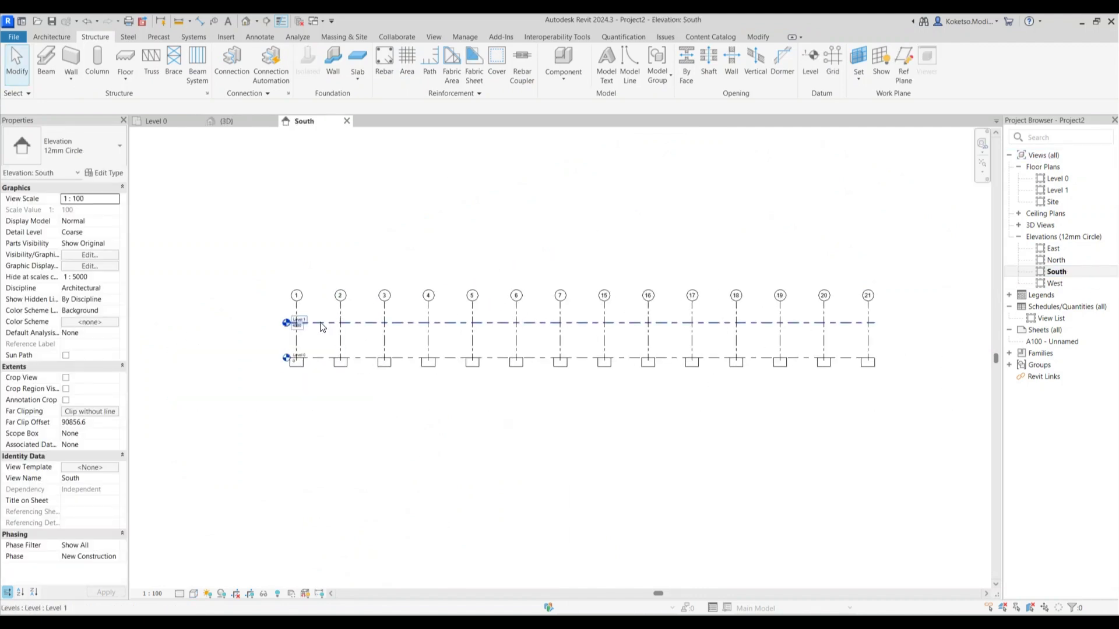
left_click(320, 323)
scroll(282, 319, "up", 2)
left_click_drag(289, 325, 210, 325)
scroll(209, 322, "down", 4)
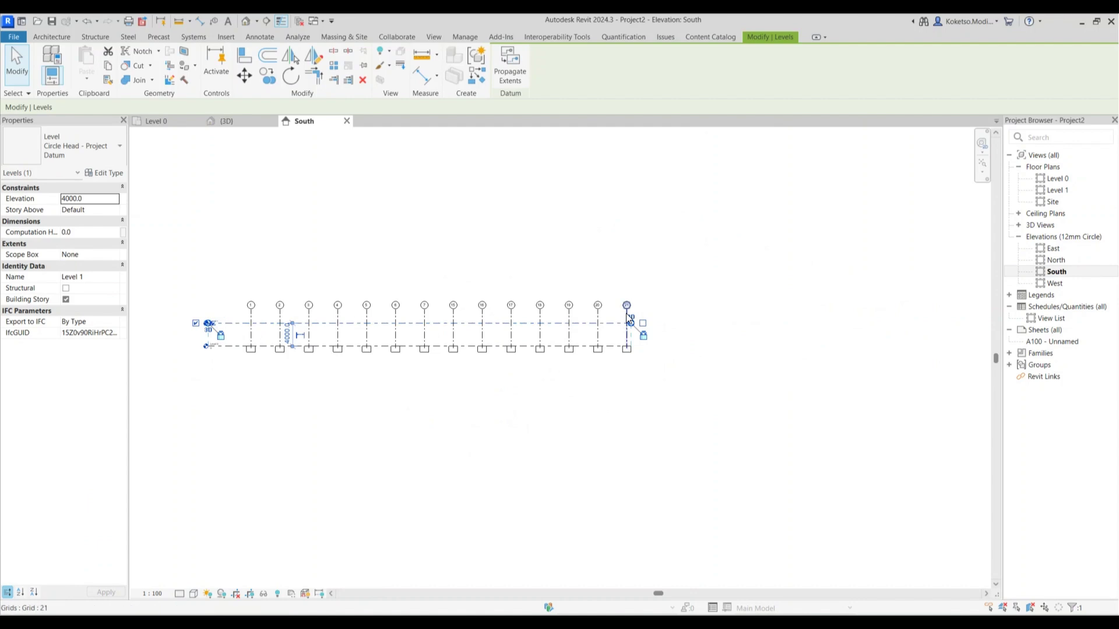
left_click_drag(632, 324, 712, 324)
Set the elevation of Level 1 to 2500
scroll(269, 330, "up", 3)
middle_click_drag(254, 336, 347, 354)
key("Escape")
left_click(264, 337)
scroll(229, 346, "up", 3)
left_click(266, 340)
type("2500")
key("Return")
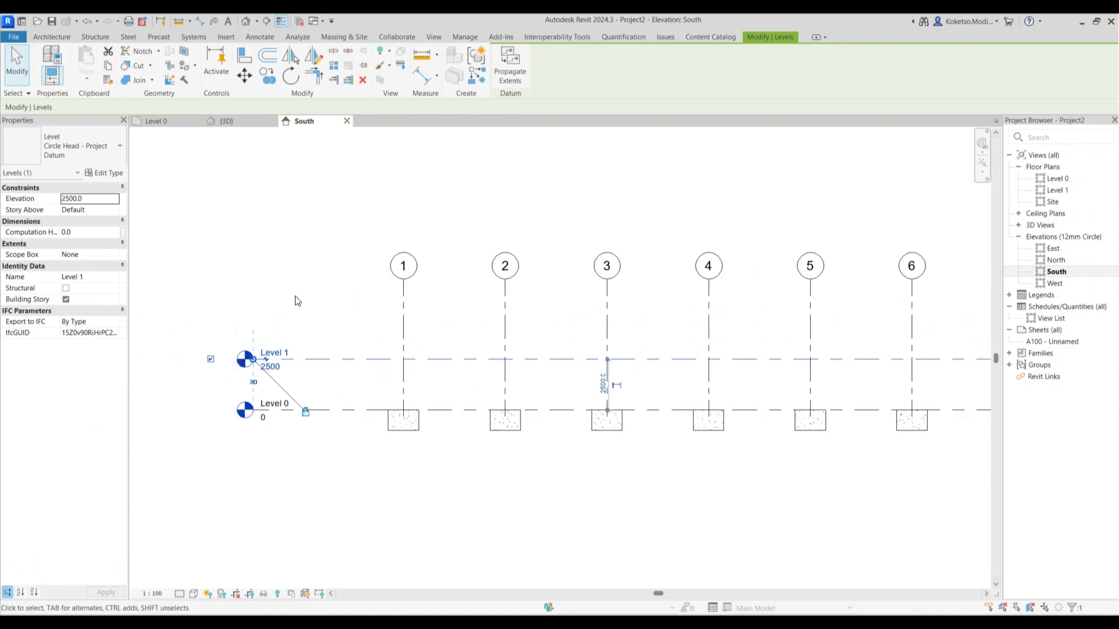
Copy Level 1 vertically upward by 2500 to create a new level at elevation 5000
scroll(282, 326, "up", 2)
left_click(267, 75)
left_click(357, 360)
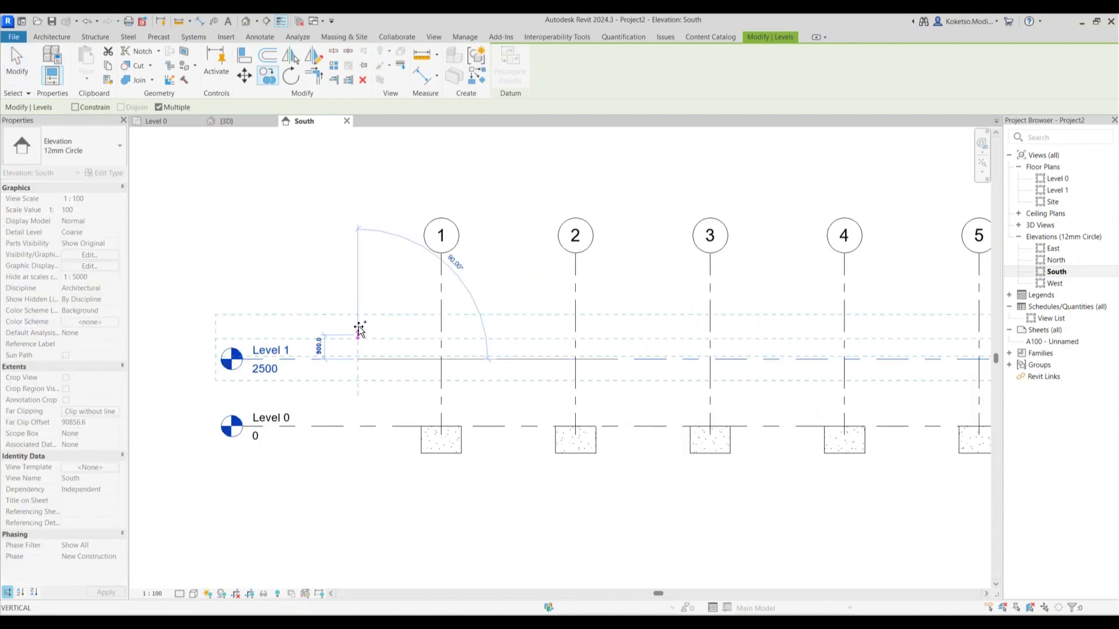
left_click(358, 292)
scroll(358, 291, "down", 2)
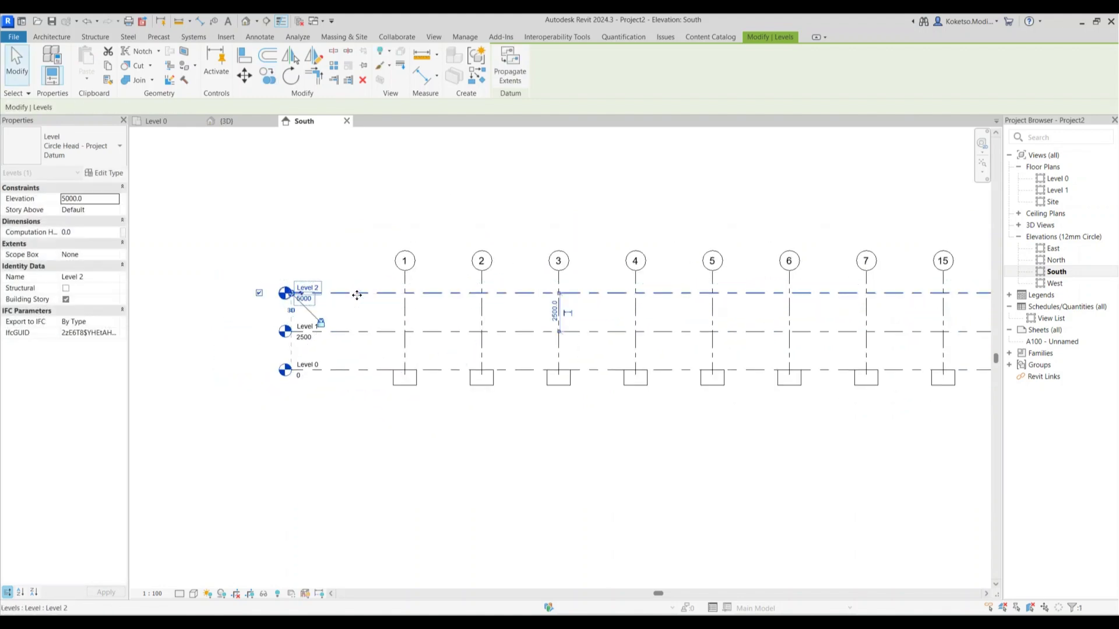
key("Escape")
key("Escape")
scroll(307, 305, "up", 2)
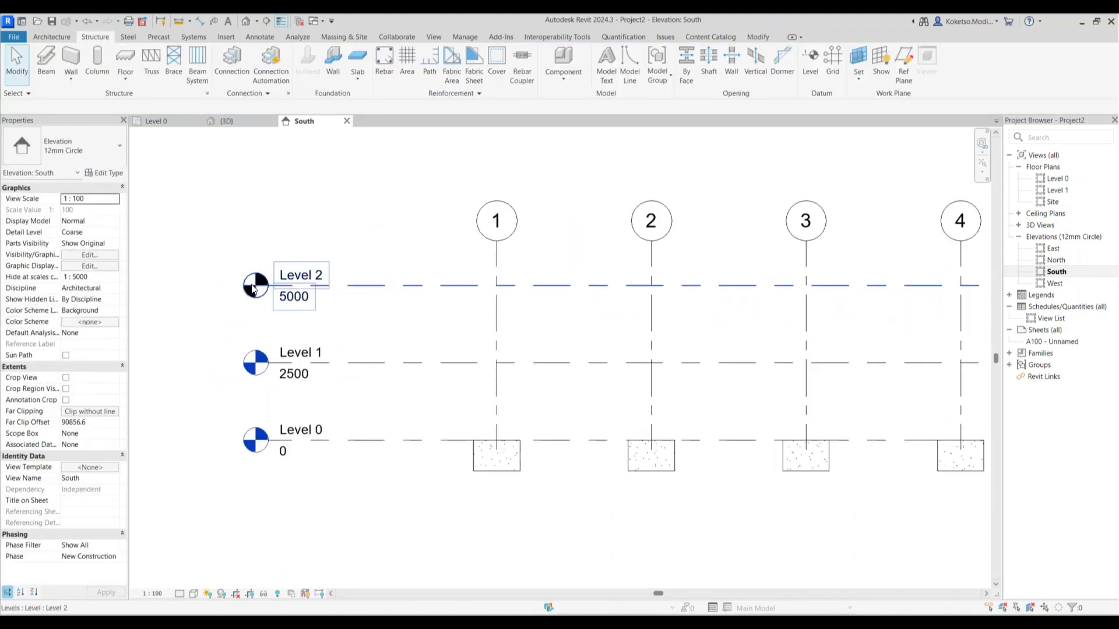
scroll(270, 280, "down", 2)
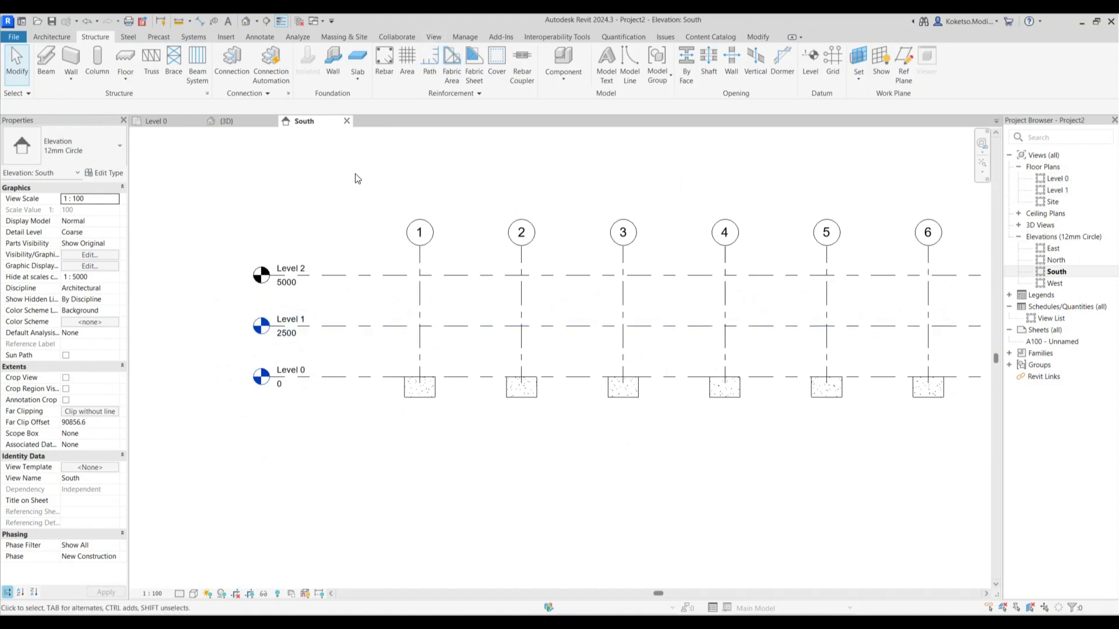
Create a floor plan view for Level 2 and return to the South elevation
left_click(434, 37)
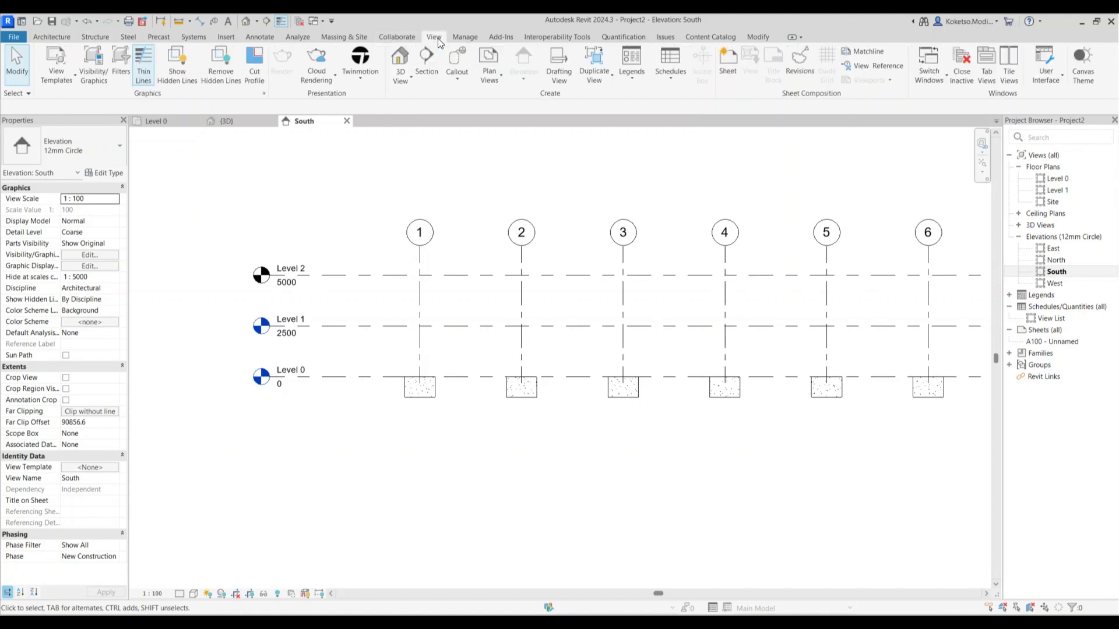
left_click(488, 78)
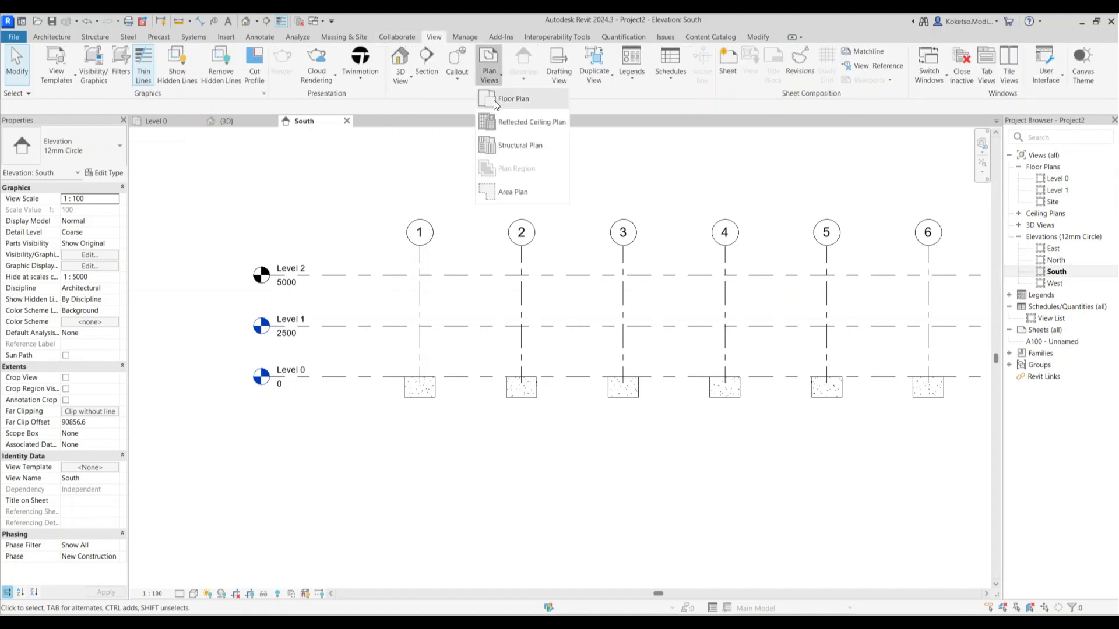
left_click(494, 99)
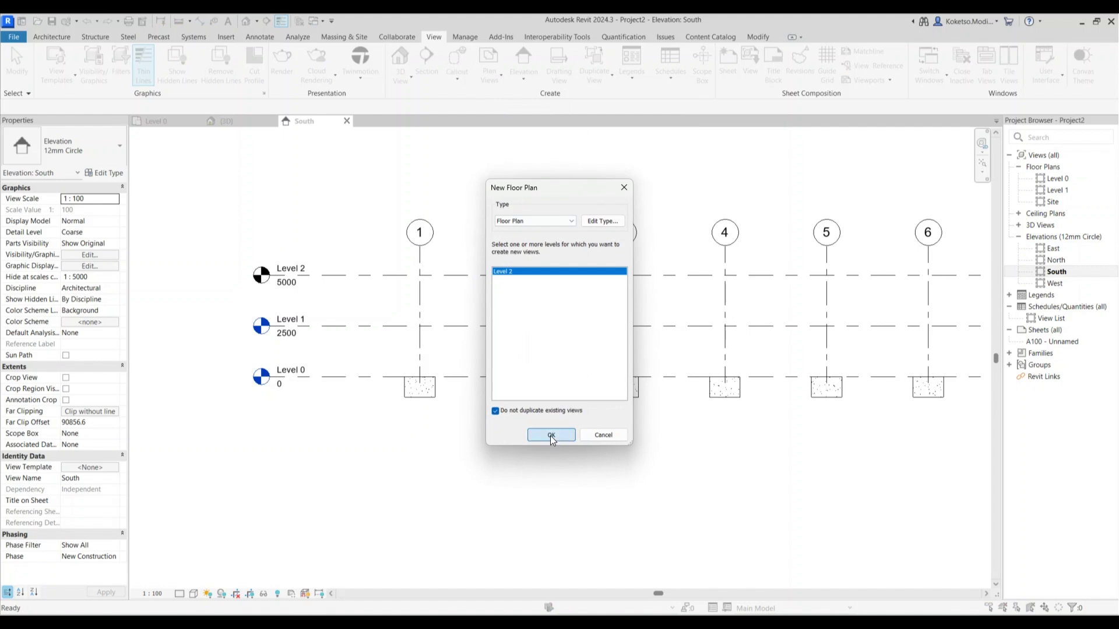
left_click(550, 436)
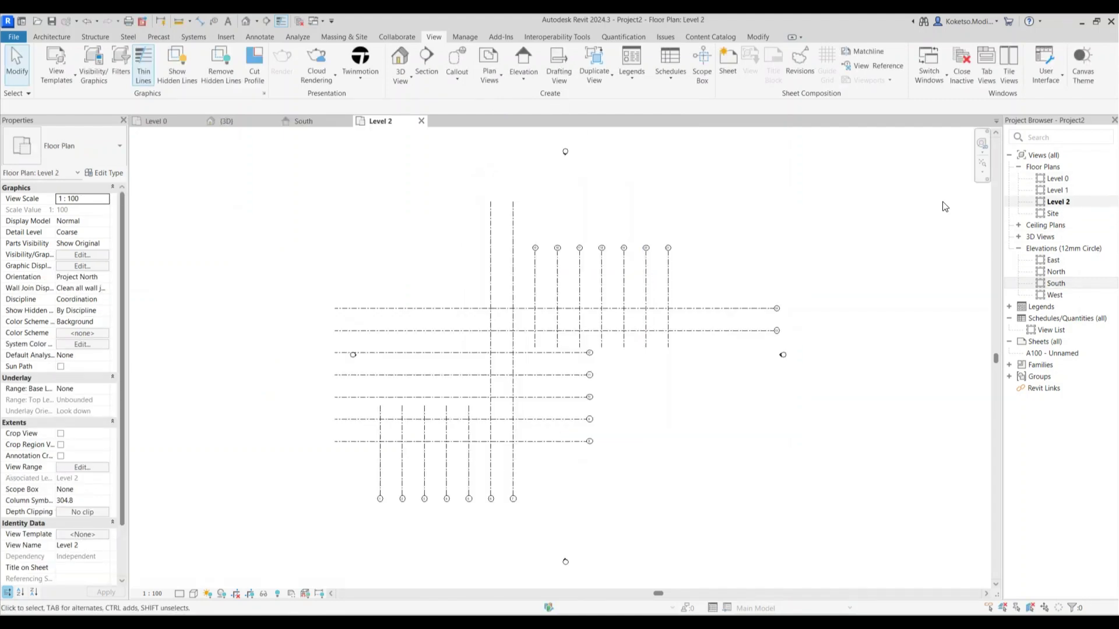
scroll(412, 165, "down", 1)
left_click(421, 121)
scroll(488, 304, "down", 3)
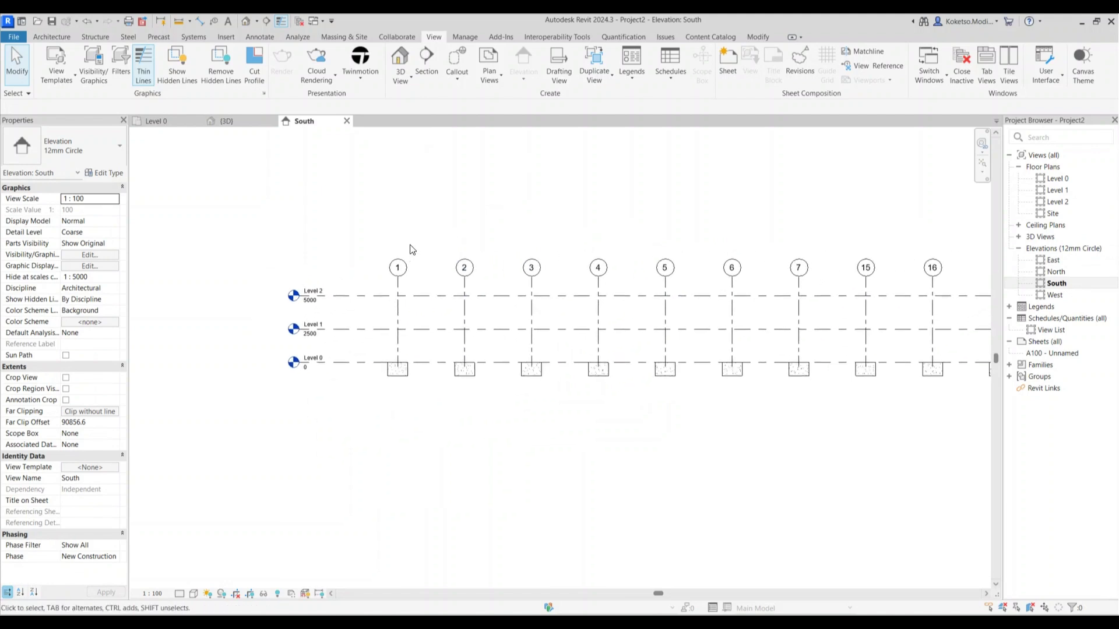
In the Level 0 floor plan, set up a vertical UC305x305x97 structural column with its height reaching Level 2
left_click(156, 120)
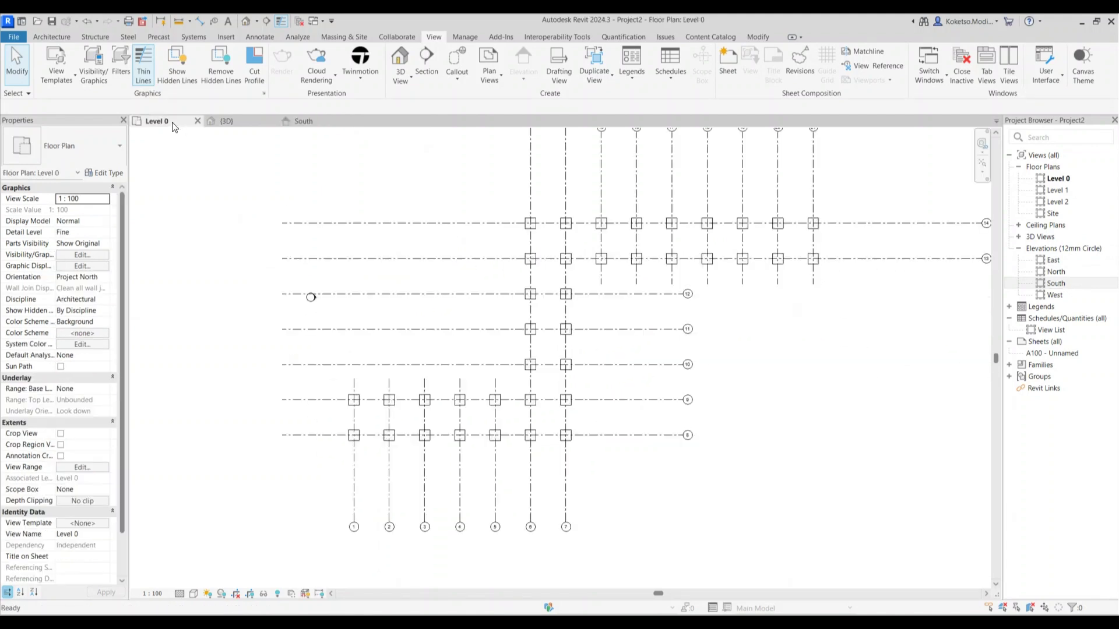
scroll(412, 249, "up", 1)
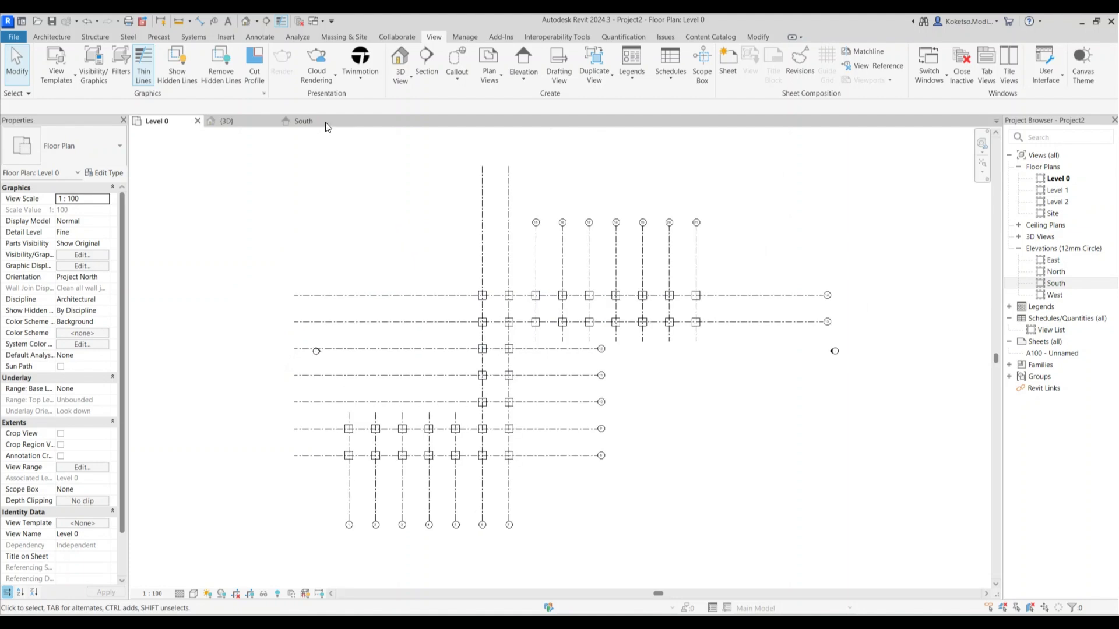
left_click(95, 36)
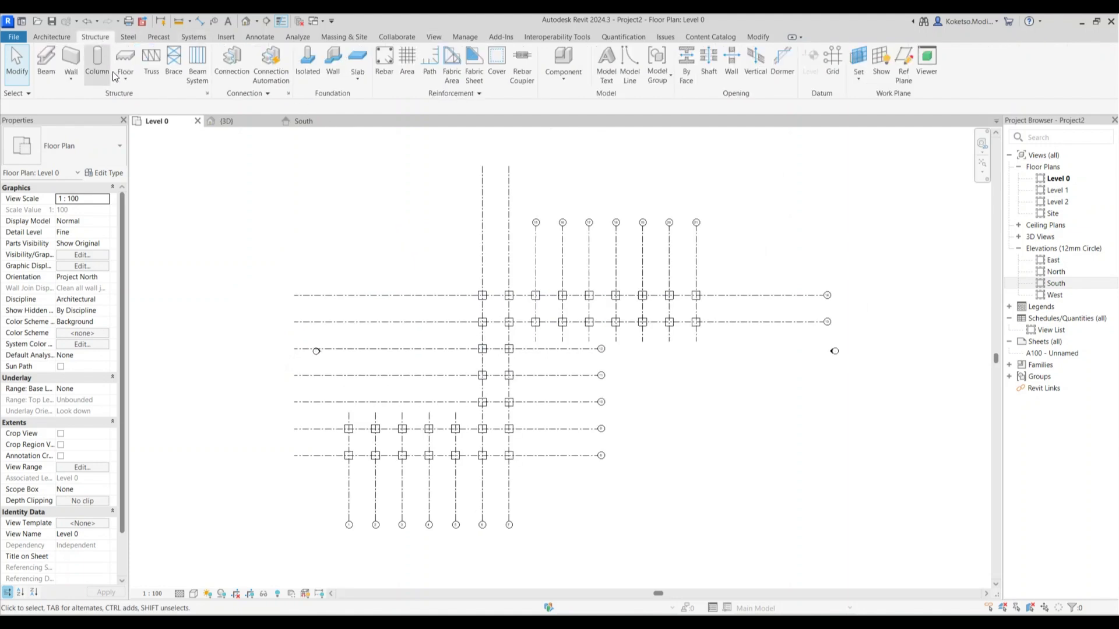
left_click(97, 65)
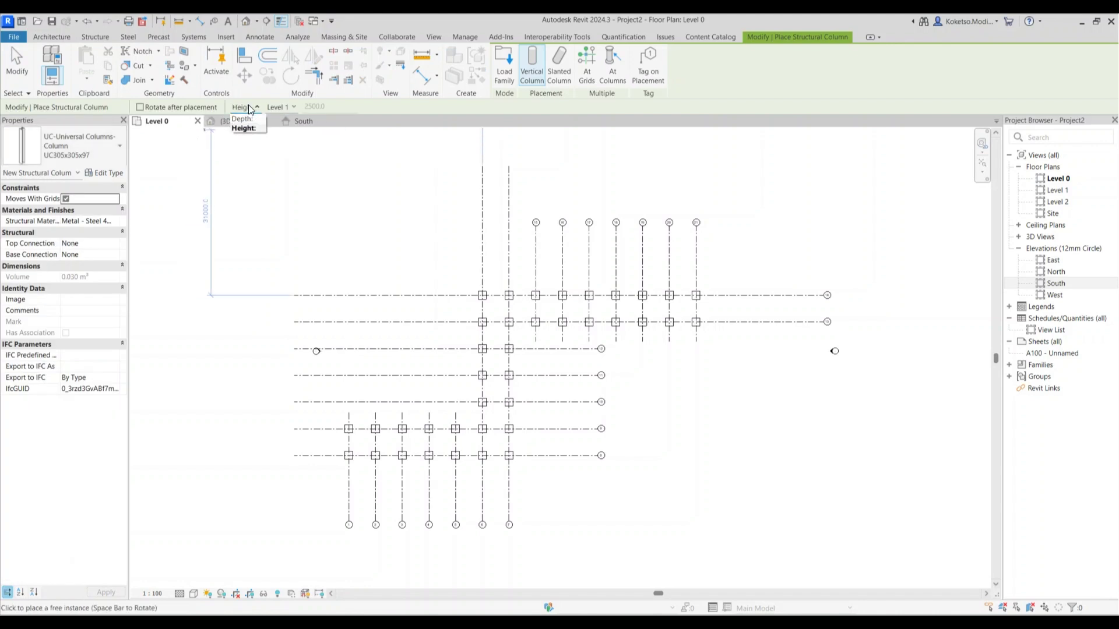
left_click(244, 130)
left_click(279, 107)
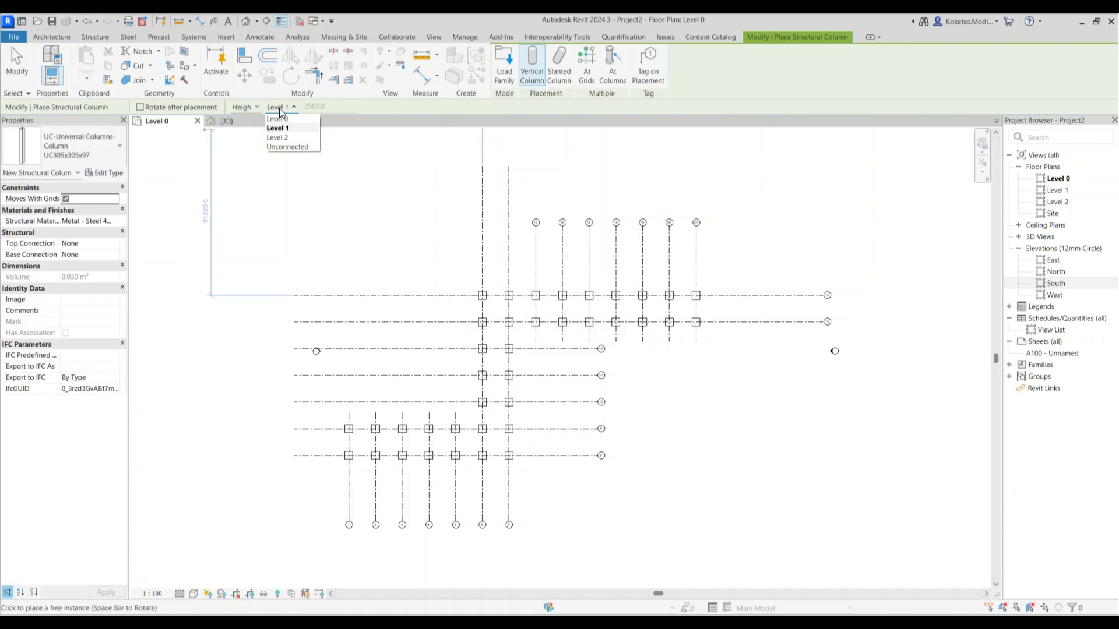
left_click(279, 138)
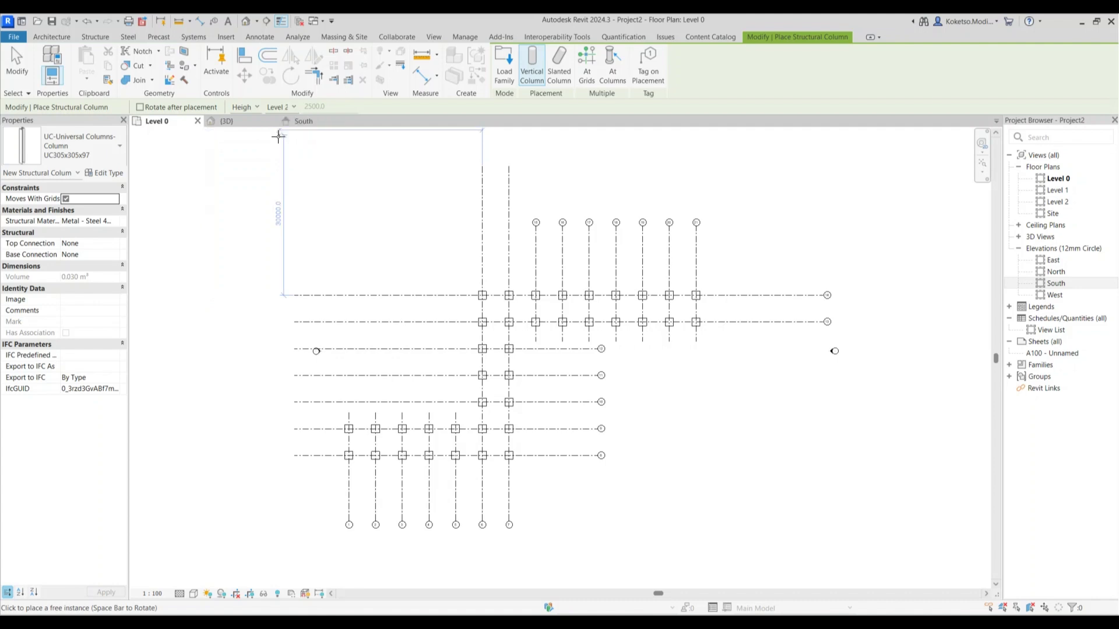
Place the UC305x305x97 columns at all grid intersections and view them in 3D
left_click(588, 66)
scroll(605, 170, "down", 2)
left_click_drag(712, 173, 424, 429)
scroll(425, 466, "up", 6)
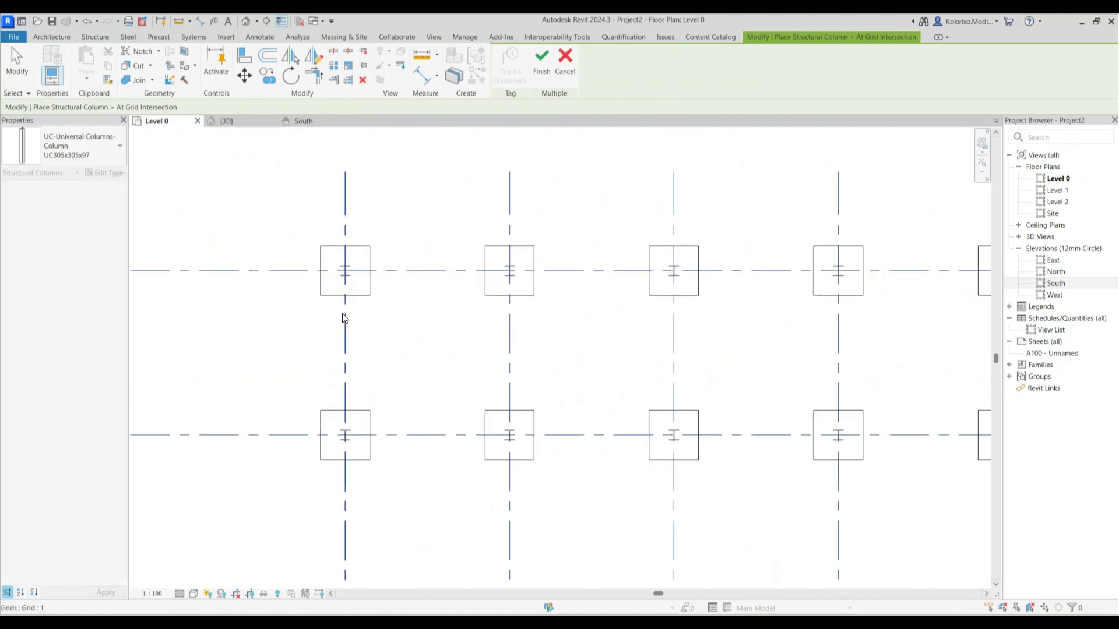
left_click(541, 65)
scroll(423, 278, "down", 2)
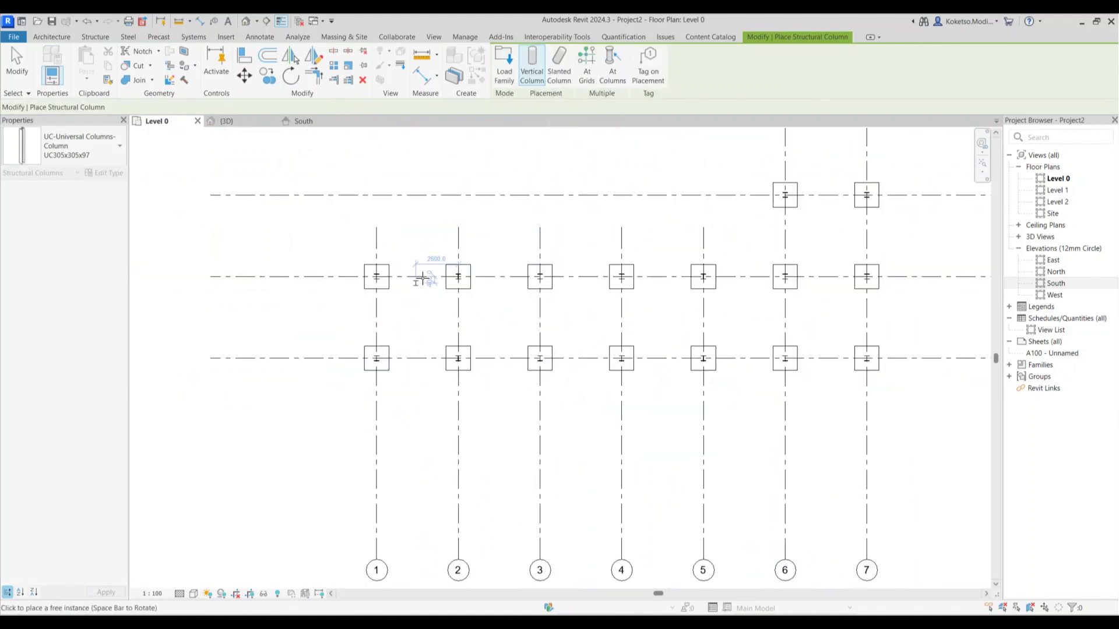
key("Escape")
key("Escape")
left_click(226, 120)
scroll(515, 412, "up", 3)
middle_click_drag(674, 508, 604, 572, "shift")
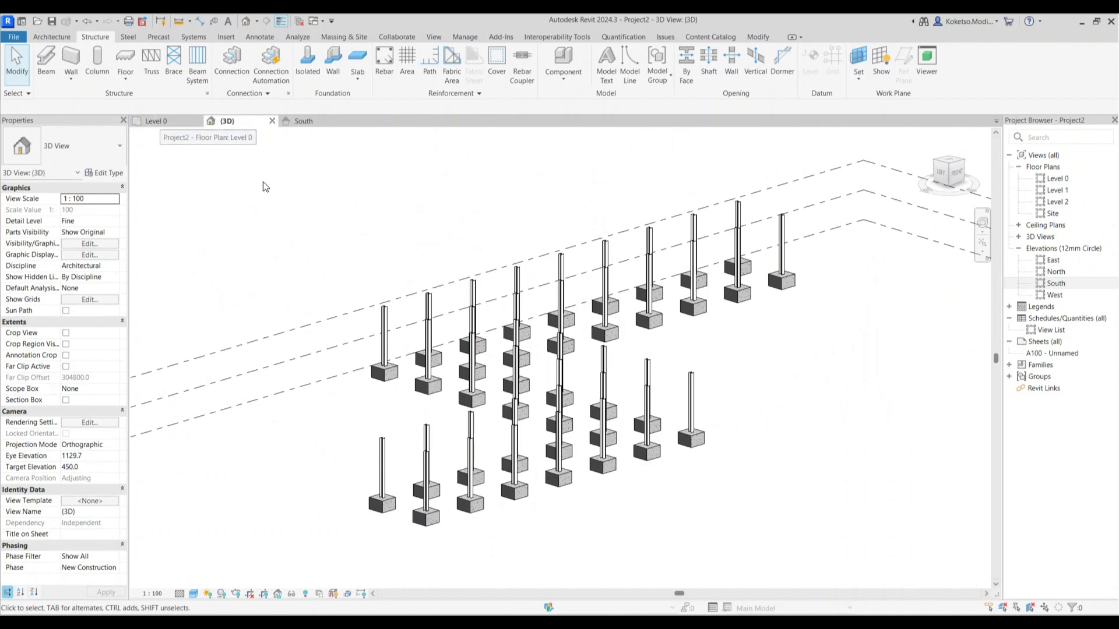
In the Level 1 floor plan, place UB305x165x40 beams along all grid lines and inspect the frame in 3D
double_click(1066, 191)
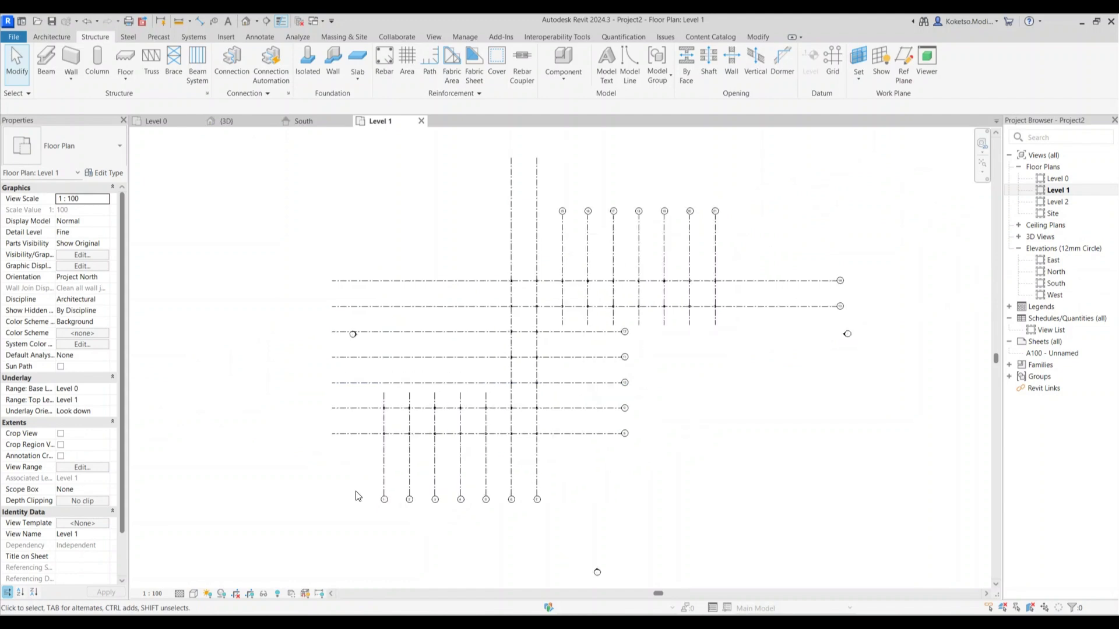
middle_click_drag(577, 322, 499, 360)
scroll(498, 351, "up", 1)
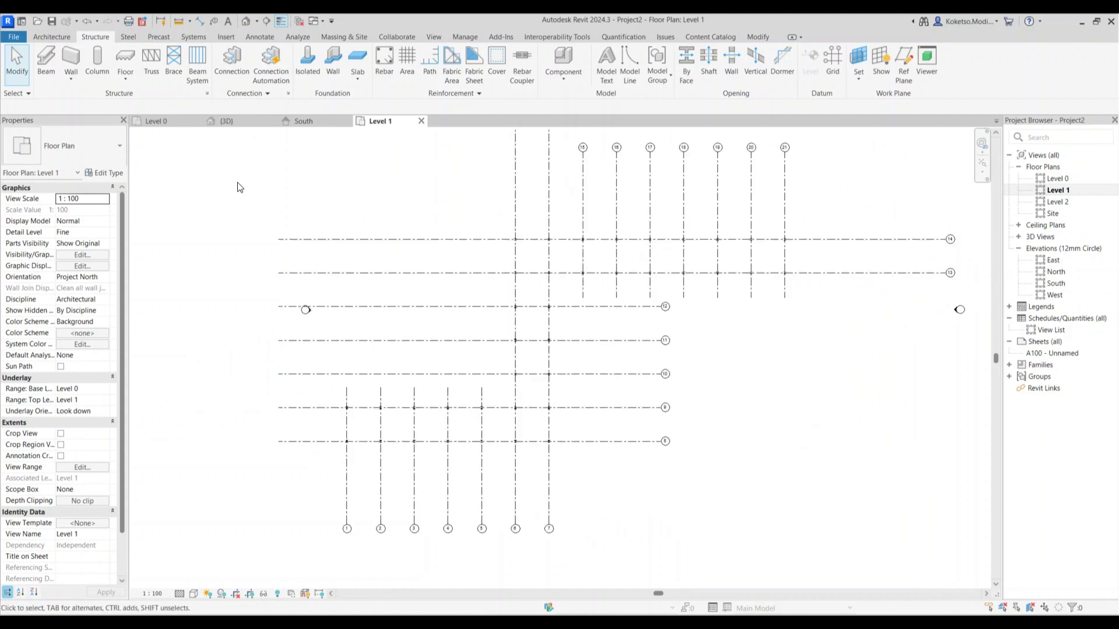
left_click(46, 72)
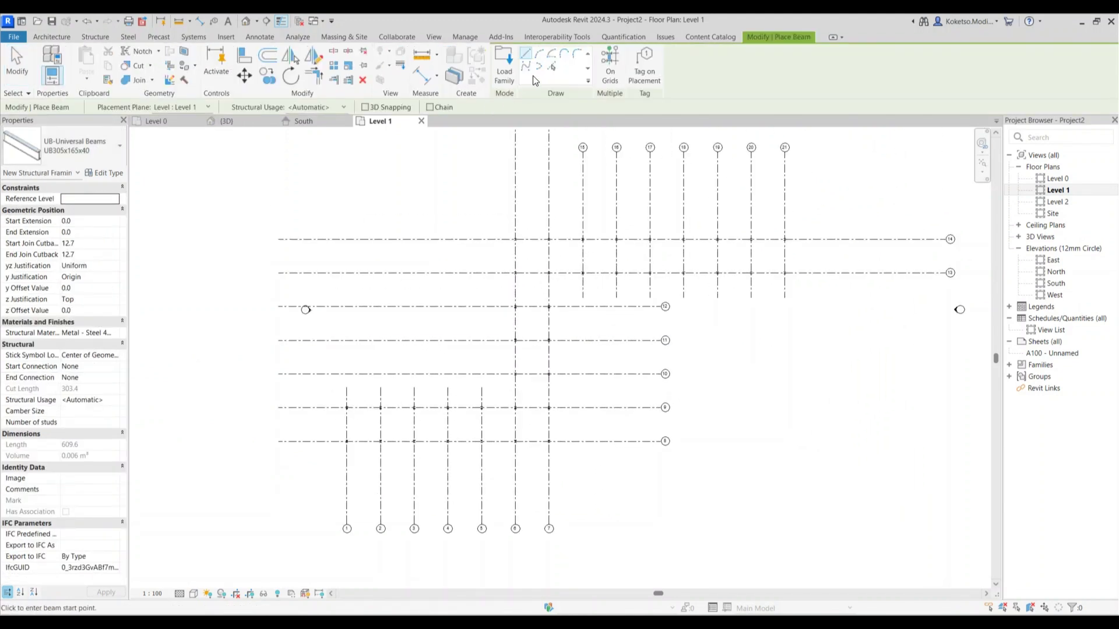
left_click(610, 62)
scroll(490, 260, "down", 2)
left_click_drag(735, 211, 359, 429)
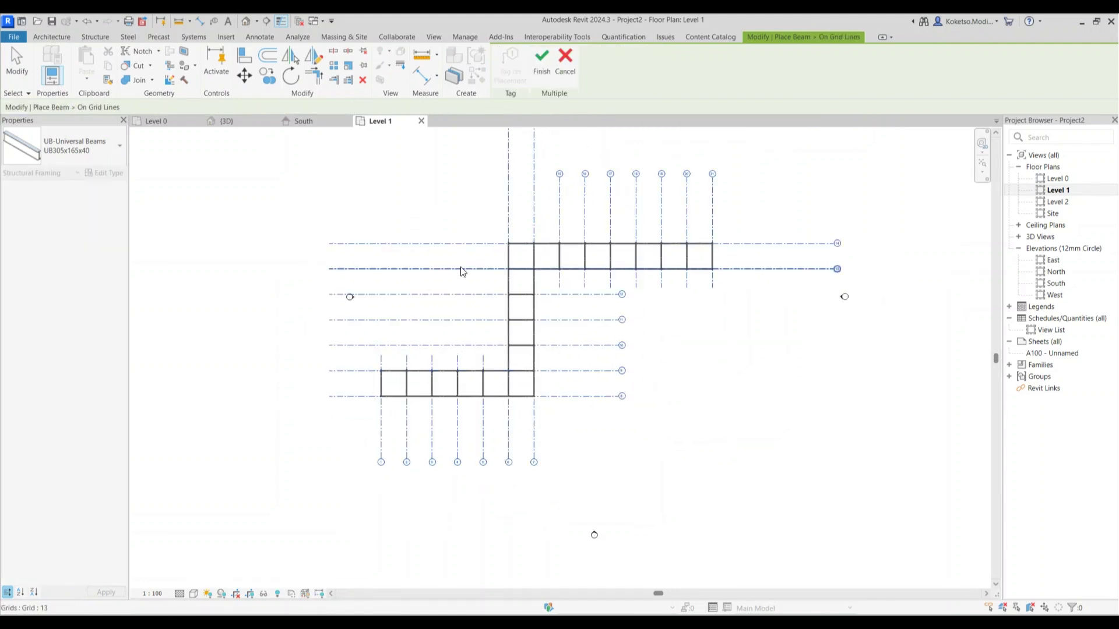
scroll(463, 268, "up", 2)
left_click(541, 64)
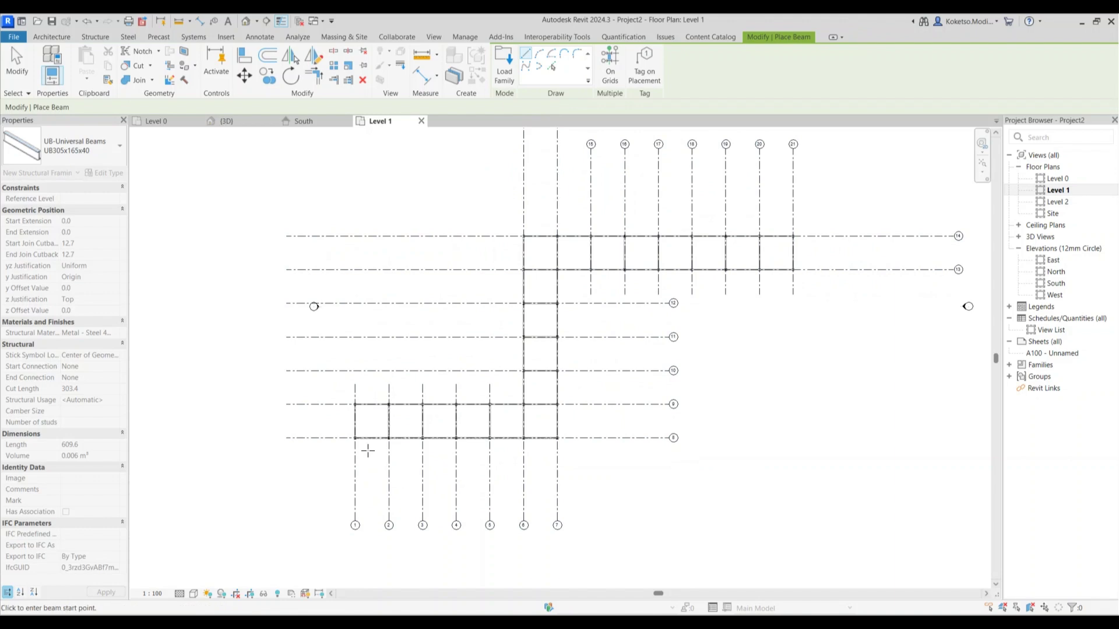
left_click(367, 449)
scroll(347, 370, "up", 3)
left_click(231, 120)
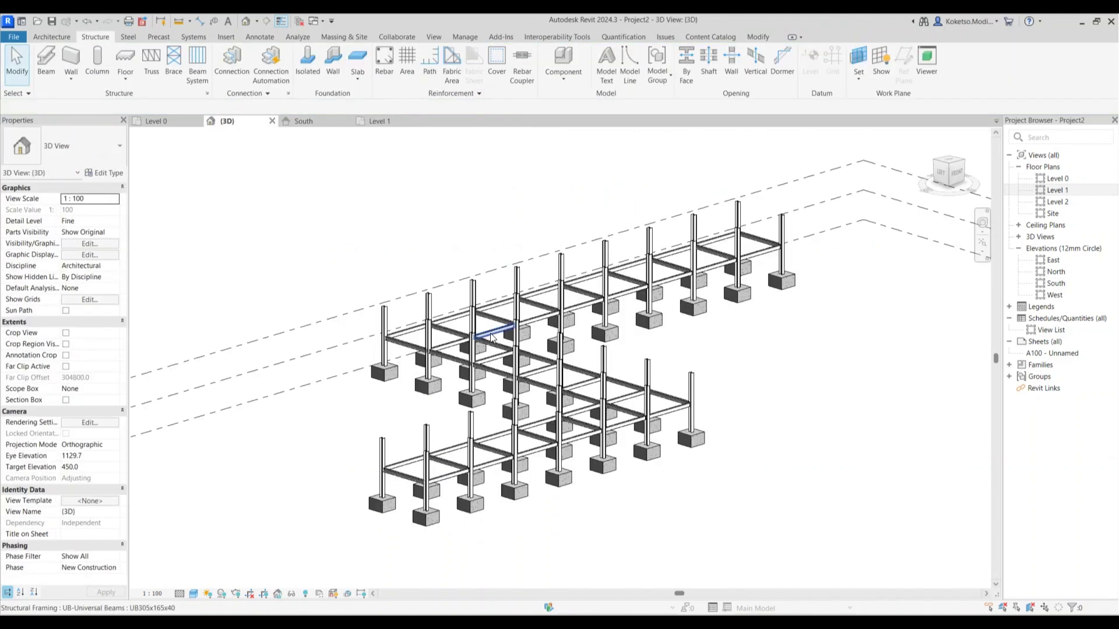
scroll(465, 401, "up", 5)
mouse_move(568, 489)
middle_mouse_down("shift")
mouse_move(562, 499)
mouse_move(567, 485)
middle_mouse_up("shift")
scroll(567, 485, "down", 1)
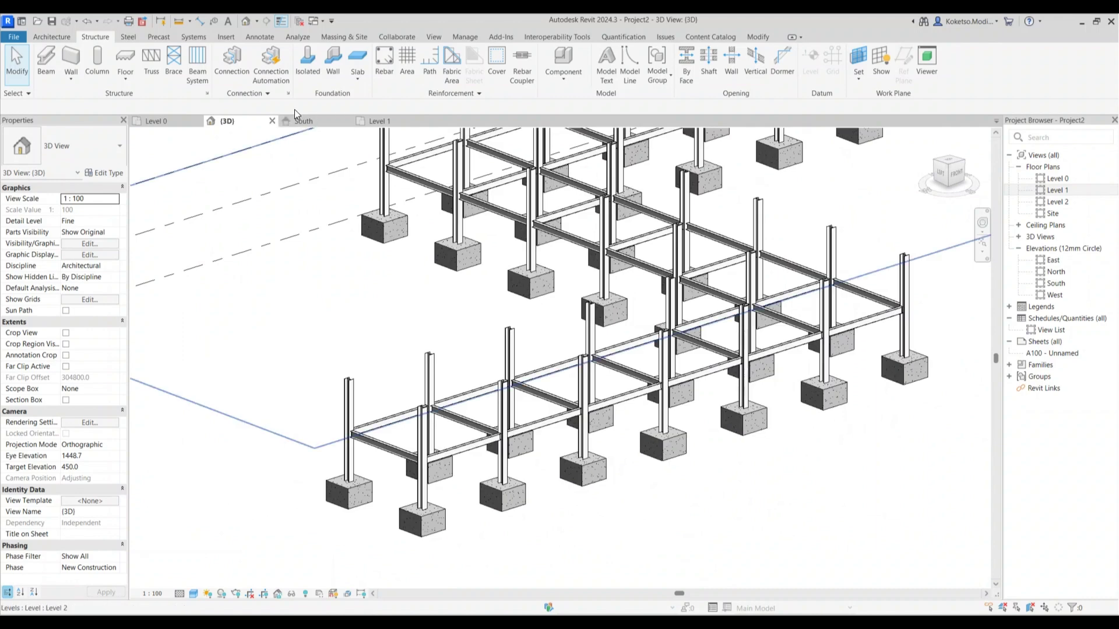
In the Level 1 plan, draw a diagonal UB305x165x40 beam from the column at grids 1/9 to the column at grids 2/8
left_click(379, 121)
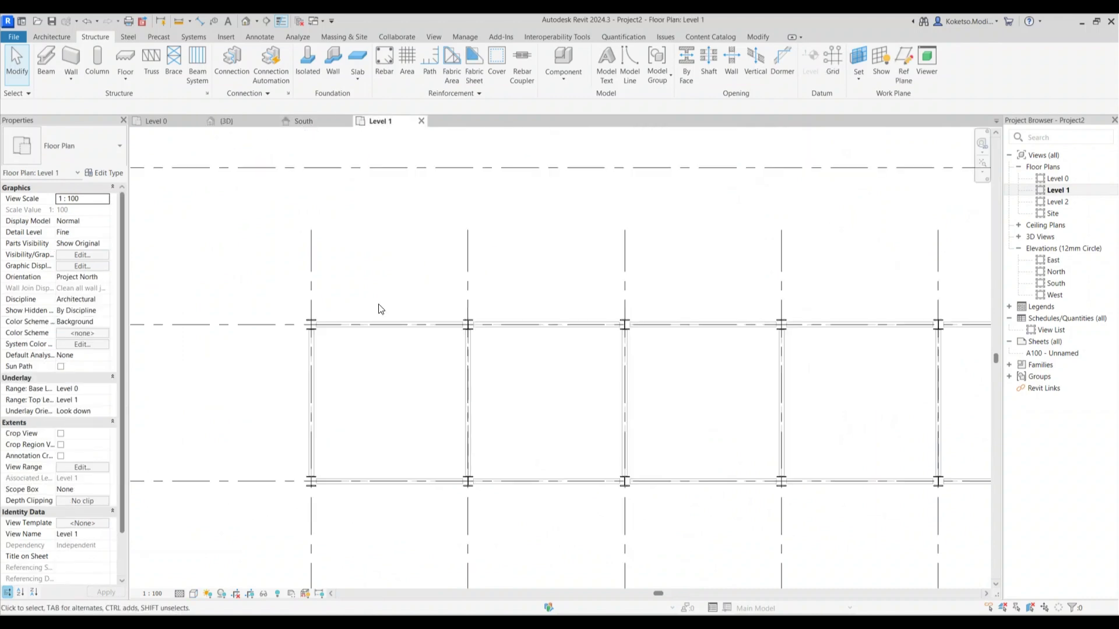
scroll(366, 345, "up", 2)
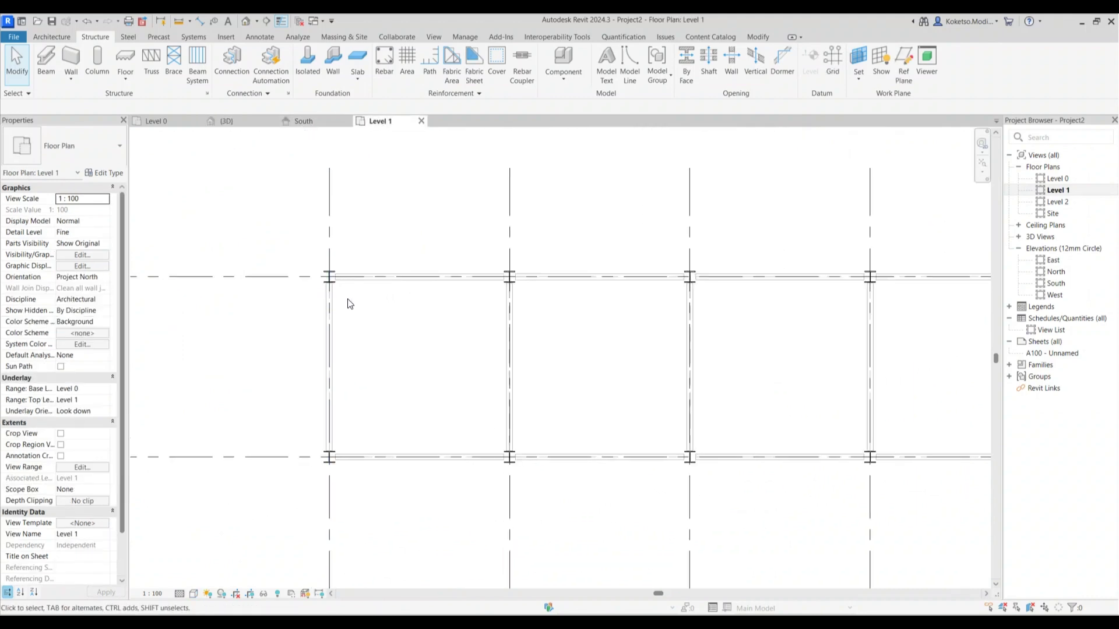
scroll(383, 327, "down", 2)
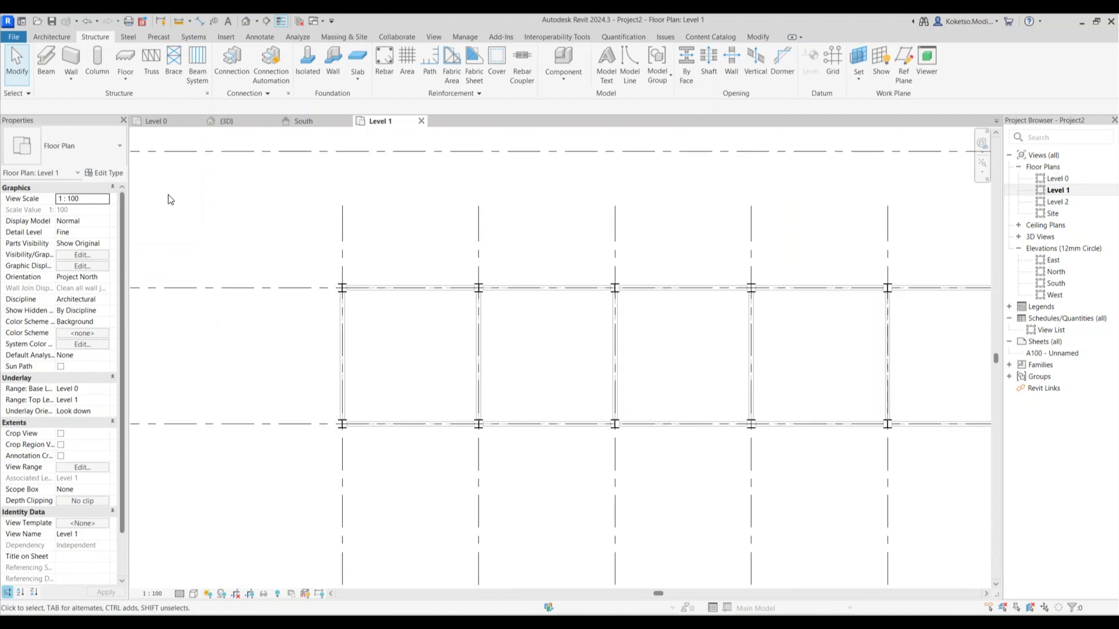
left_click(48, 64)
scroll(343, 294, "up", 2)
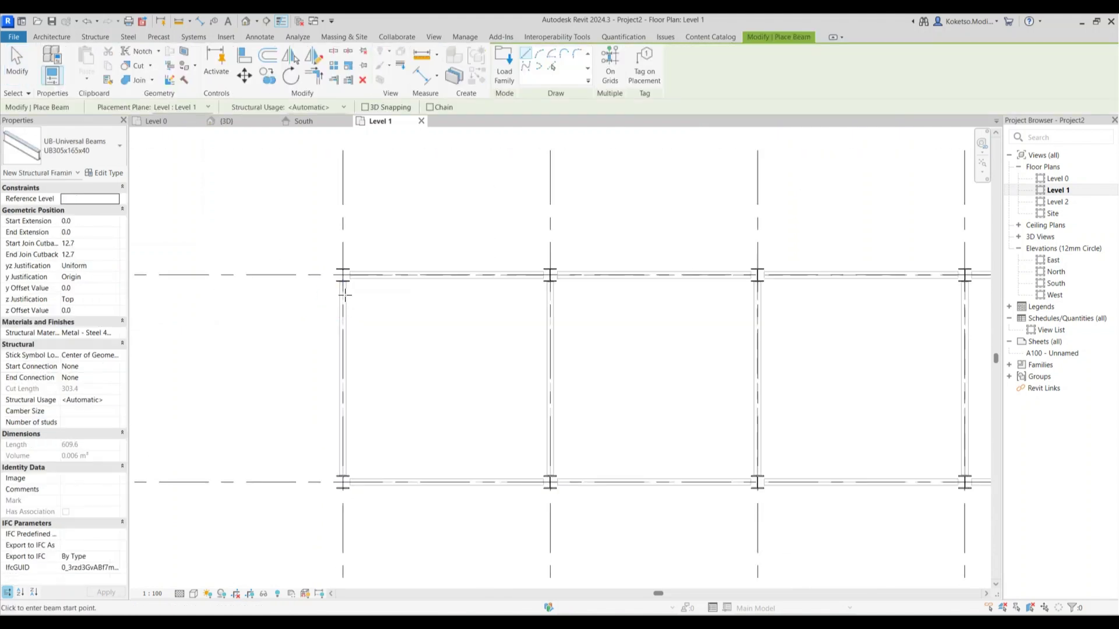
scroll(365, 326, "up", 3)
left_click(329, 247)
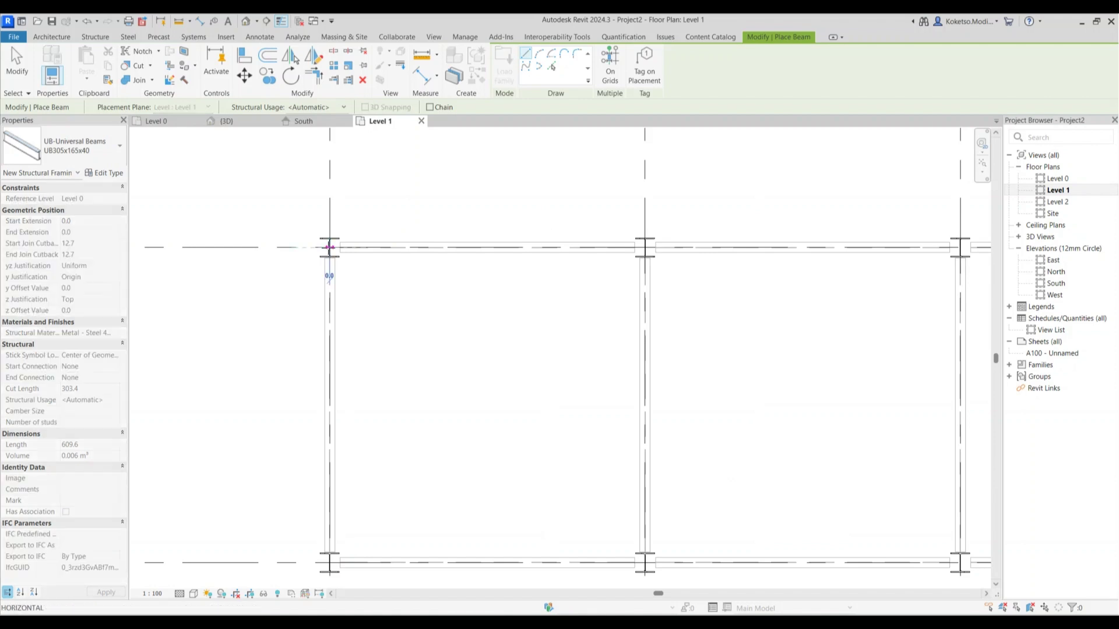
middle_click_drag(644, 562, 610, 483)
left_click(609, 481)
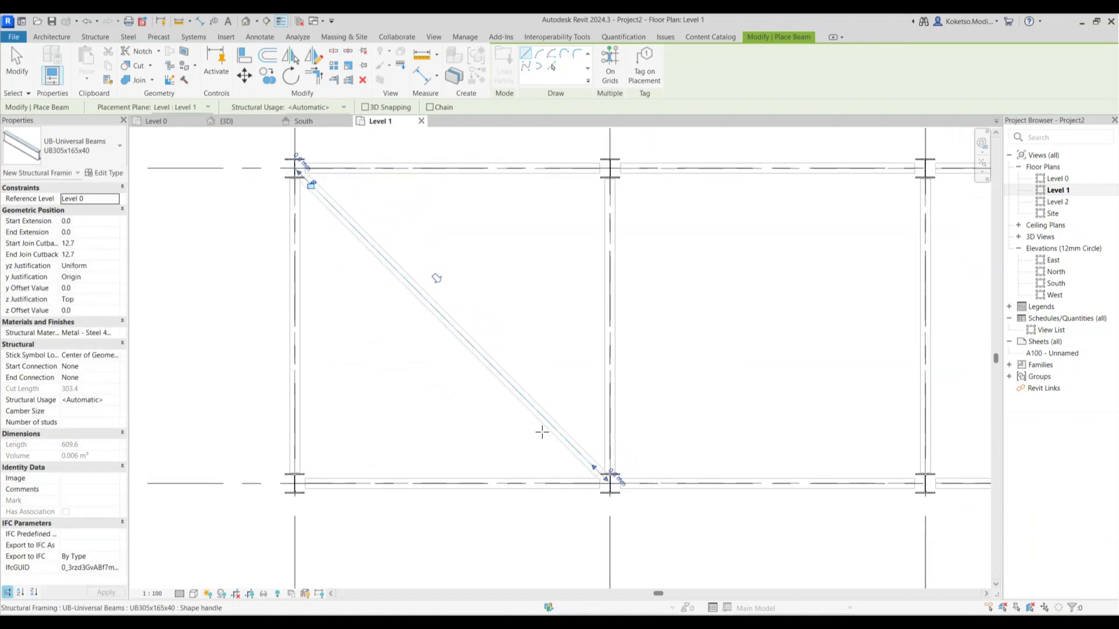
key("Escape")
key("Escape")
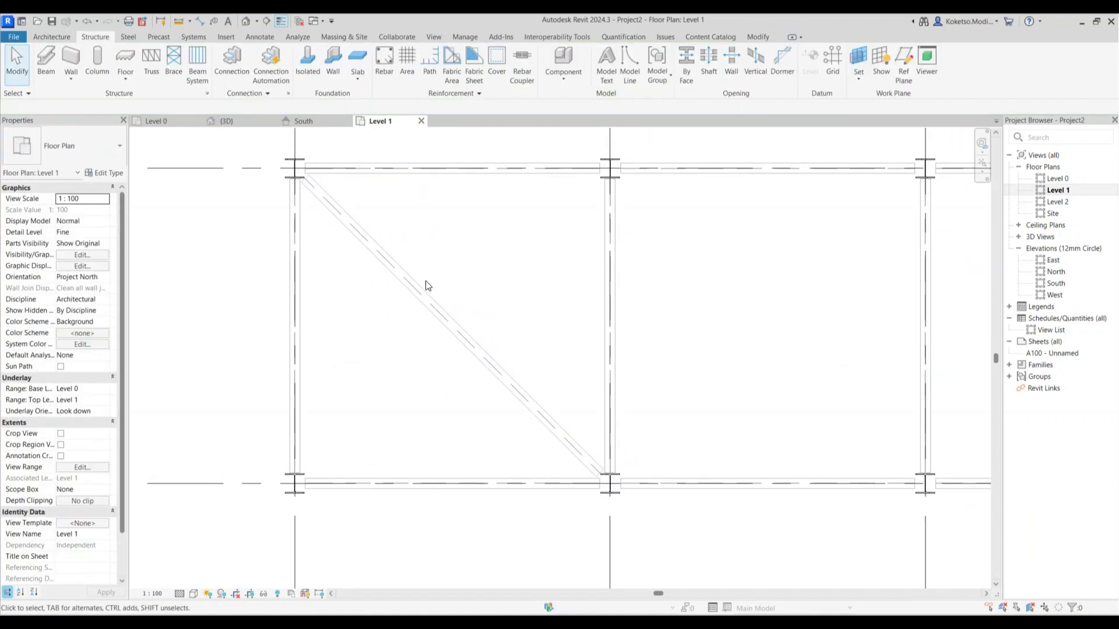
Lower the Level 1 plan's view range by giving the bottom and view depth negative offsets
key("v")
key("r")
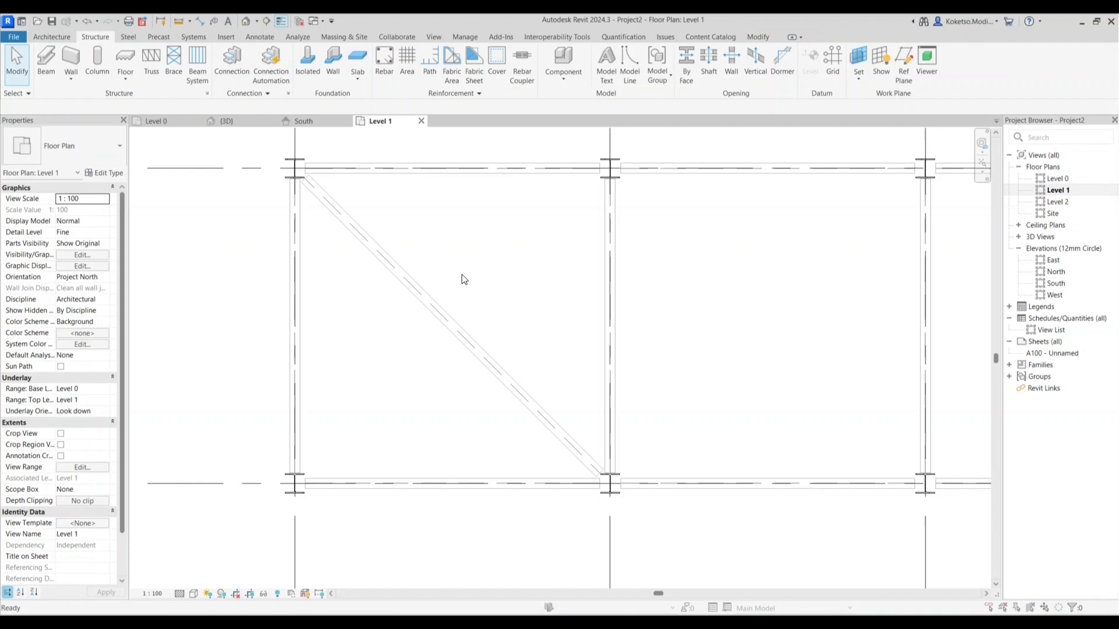
left_click(562, 267)
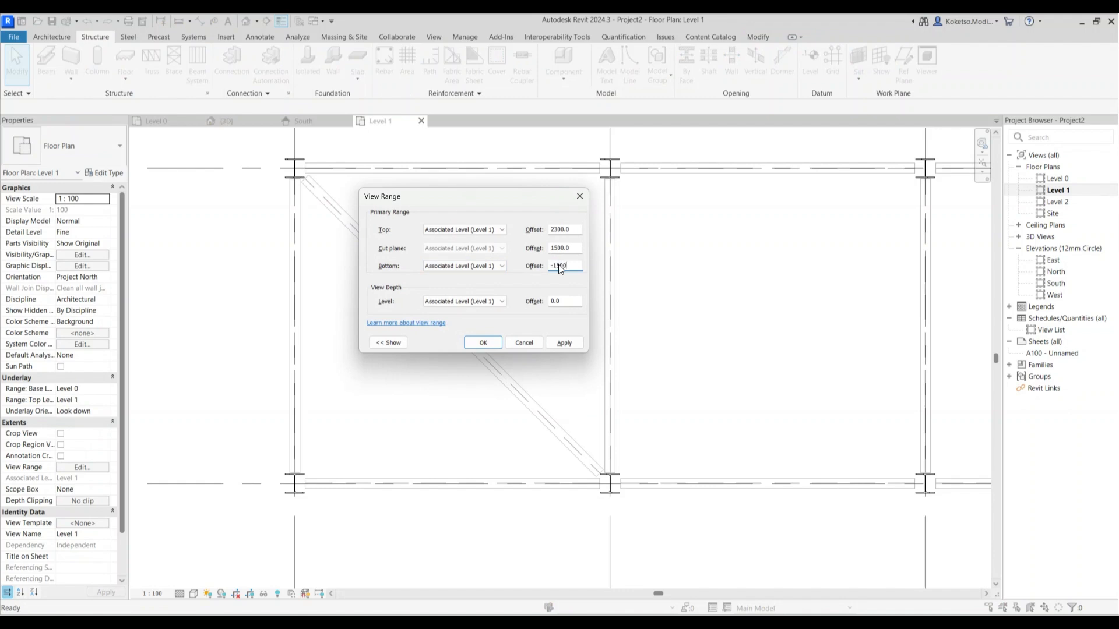
left_click_drag(569, 302, 533, 303)
left_click(564, 343)
left_click(486, 341)
Mirror a copy of the diagonal beam about the vertical centreline of the bay between grids 1 and 2
left_click(404, 271)
scroll(407, 271, "down", 2)
scroll(432, 271, "up", 2)
left_click(313, 56)
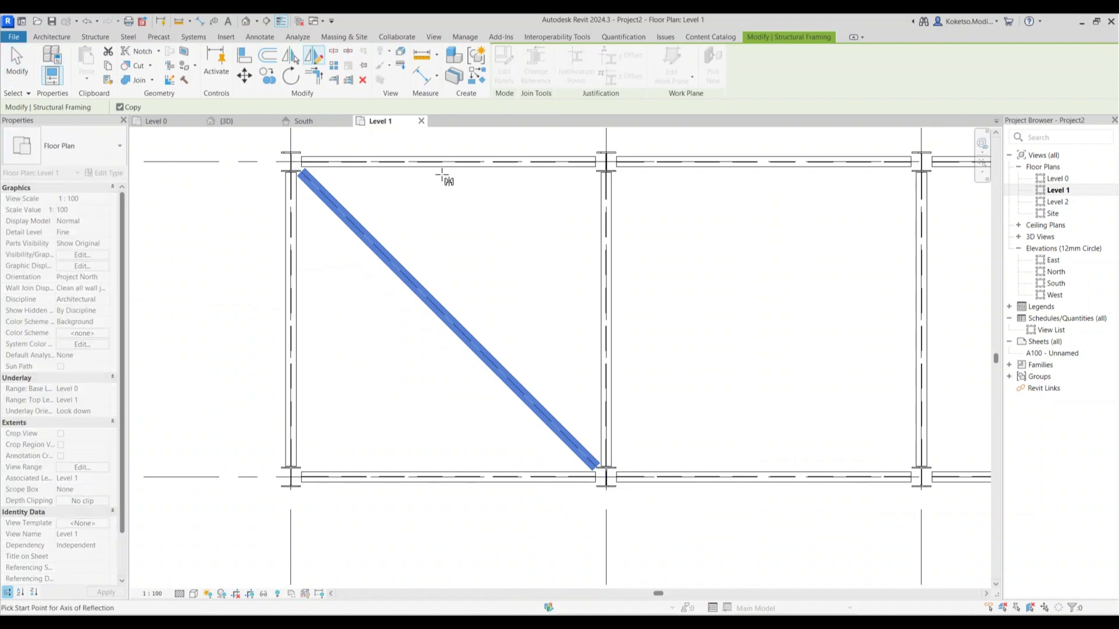
left_click(449, 170)
left_click(448, 257)
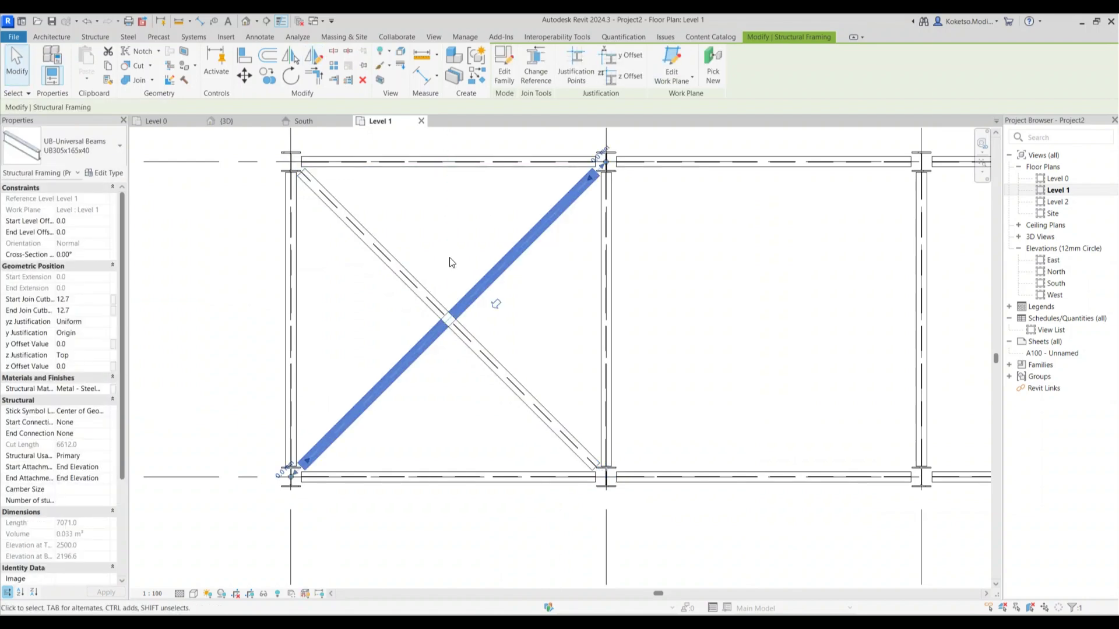
left_click(487, 327)
Copy both crossing diagonal beams from bay 1–2 into each bay up to grid 7, between grids 8 and 9
scroll(444, 355, "down", 3)
middle_click_drag(490, 331, 465, 356)
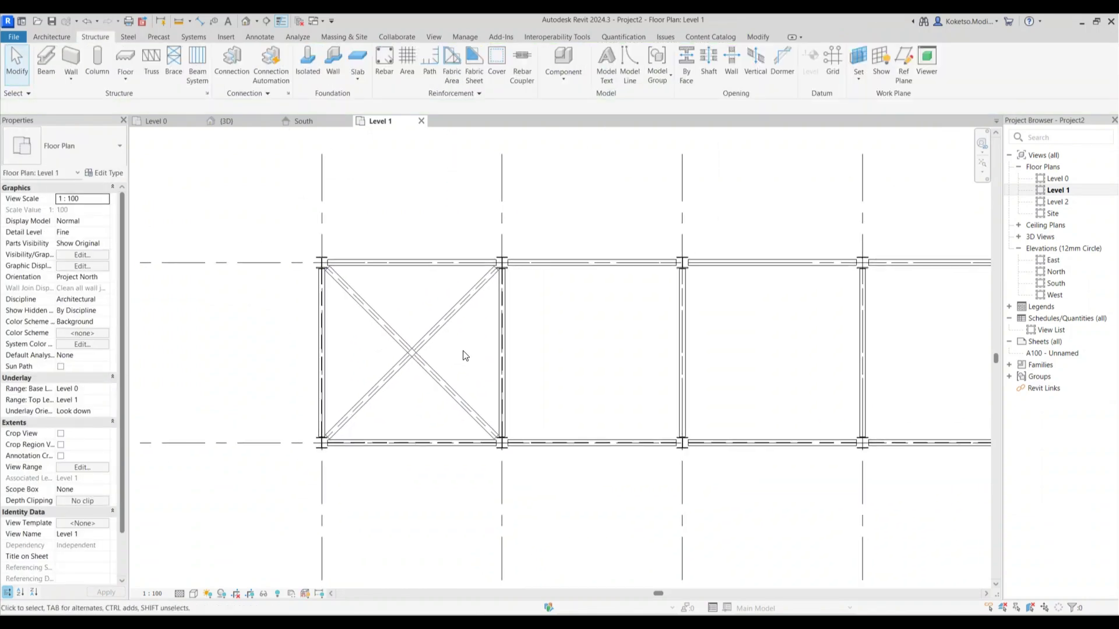
left_click_drag(445, 359, 369, 317)
scroll(369, 317, "down", 3)
middle_click_drag(404, 309, 360, 341)
scroll(359, 340, "down", 4)
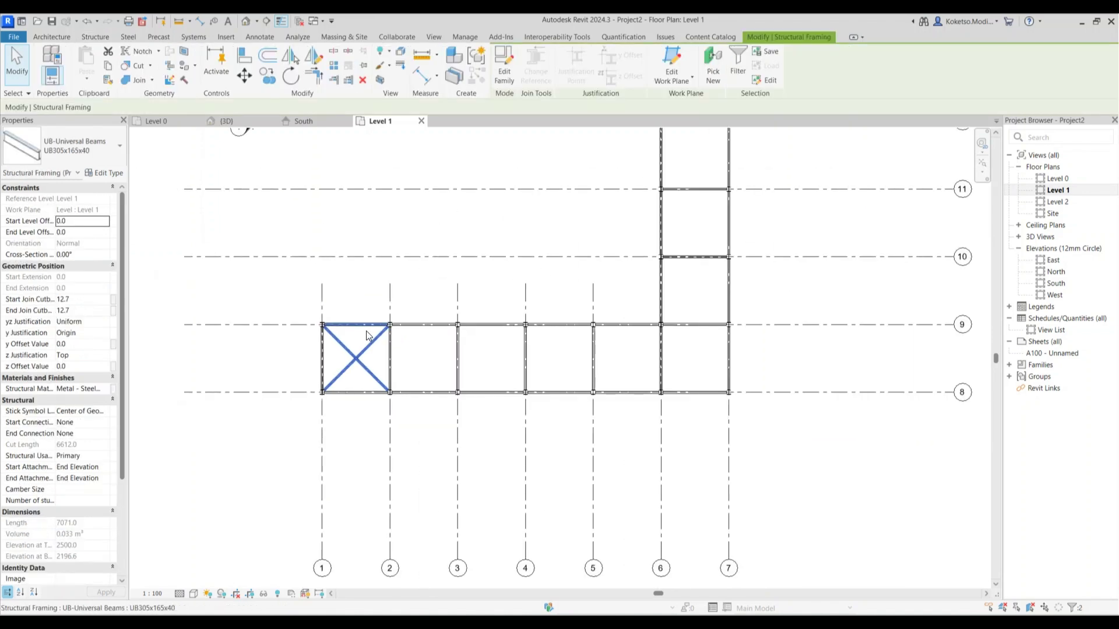
scroll(355, 303, "up", 1)
left_click(265, 75)
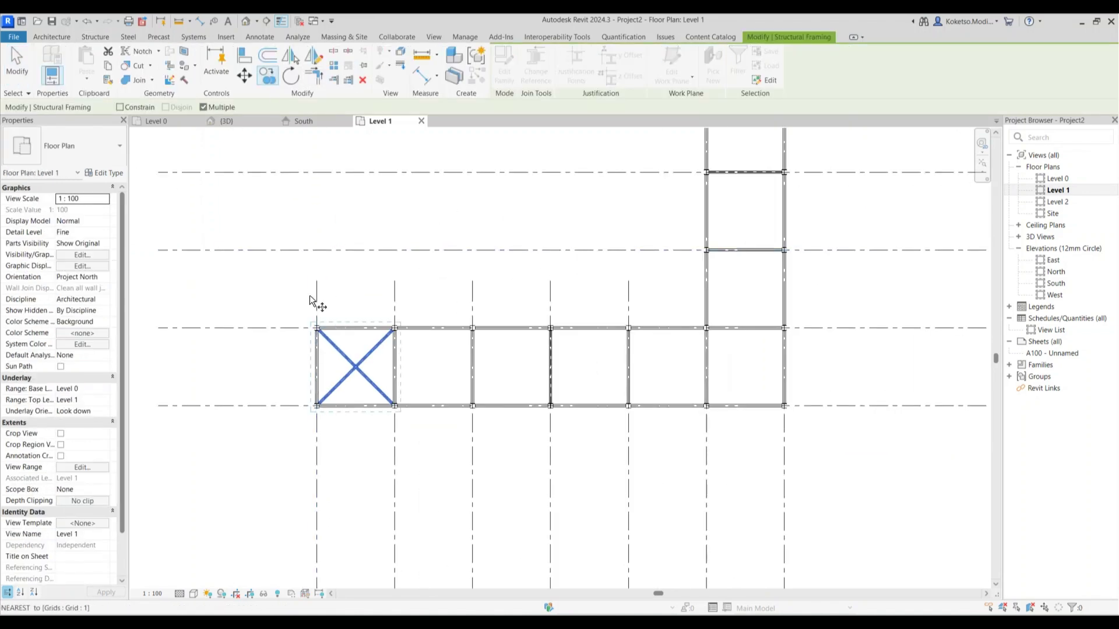
left_click(315, 296)
left_click(394, 294)
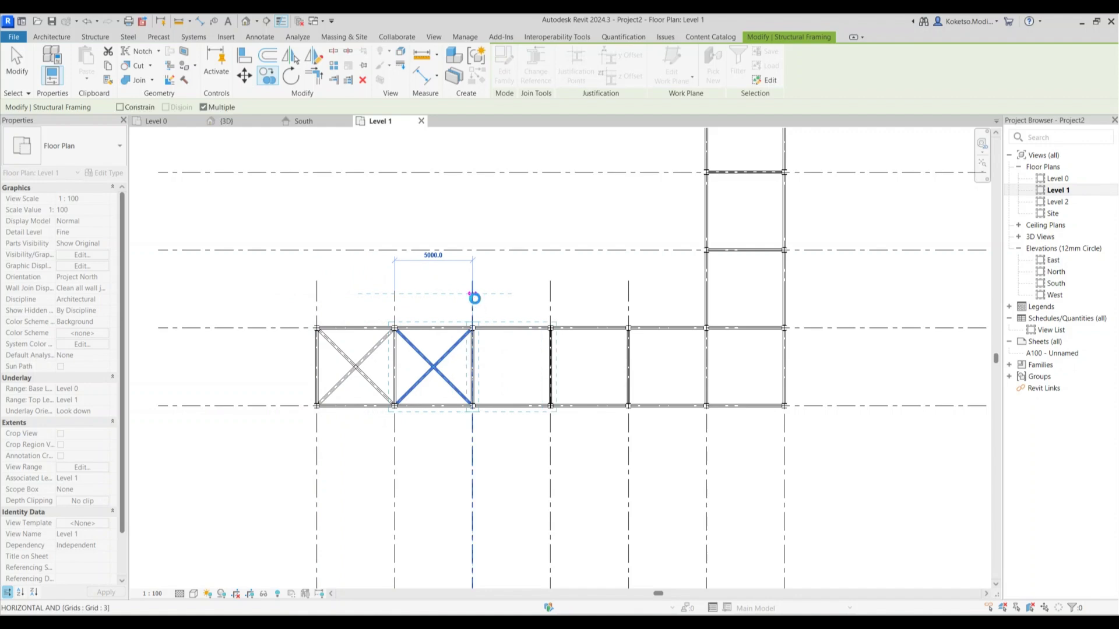
left_click(472, 294)
left_click(550, 295)
left_click(628, 294)
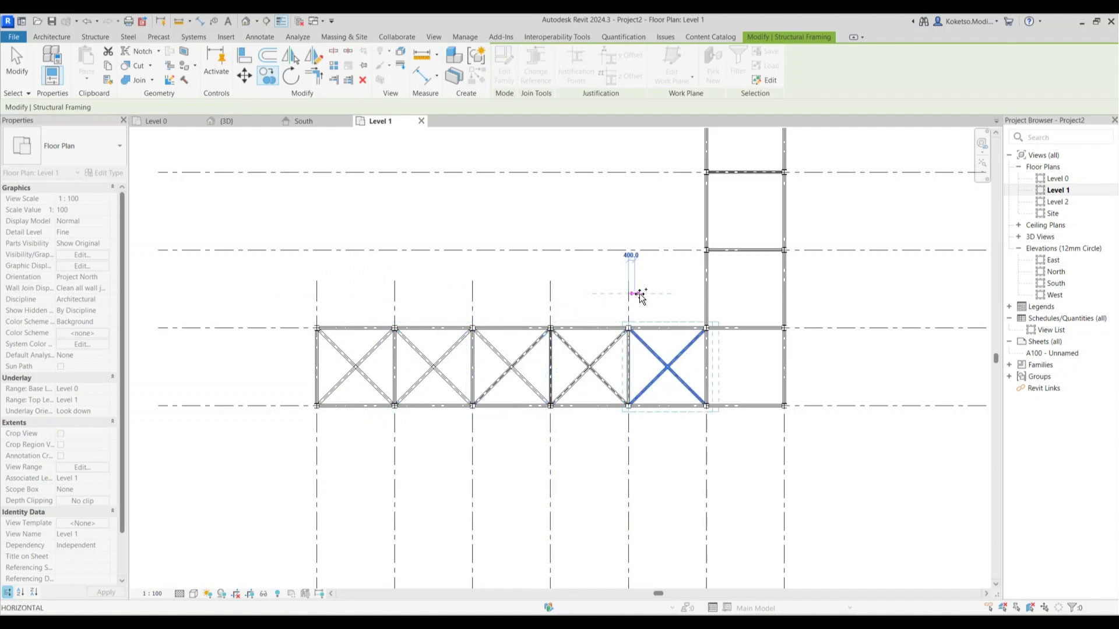
scroll(721, 296, "up", 5)
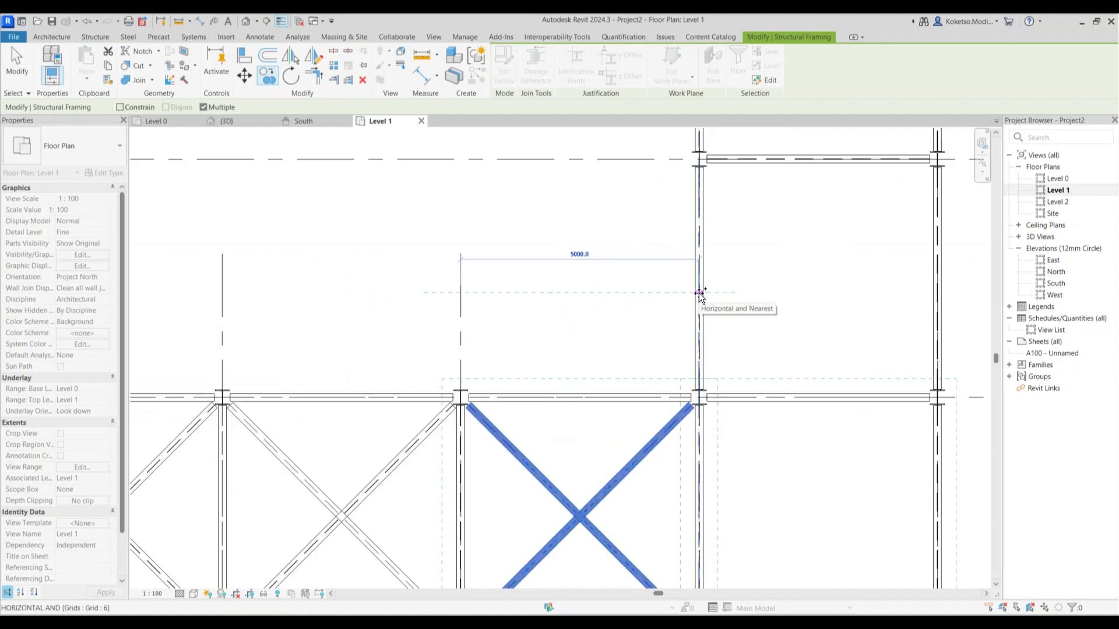
left_click(703, 295)
scroll(694, 292, "down", 5)
key("Escape")
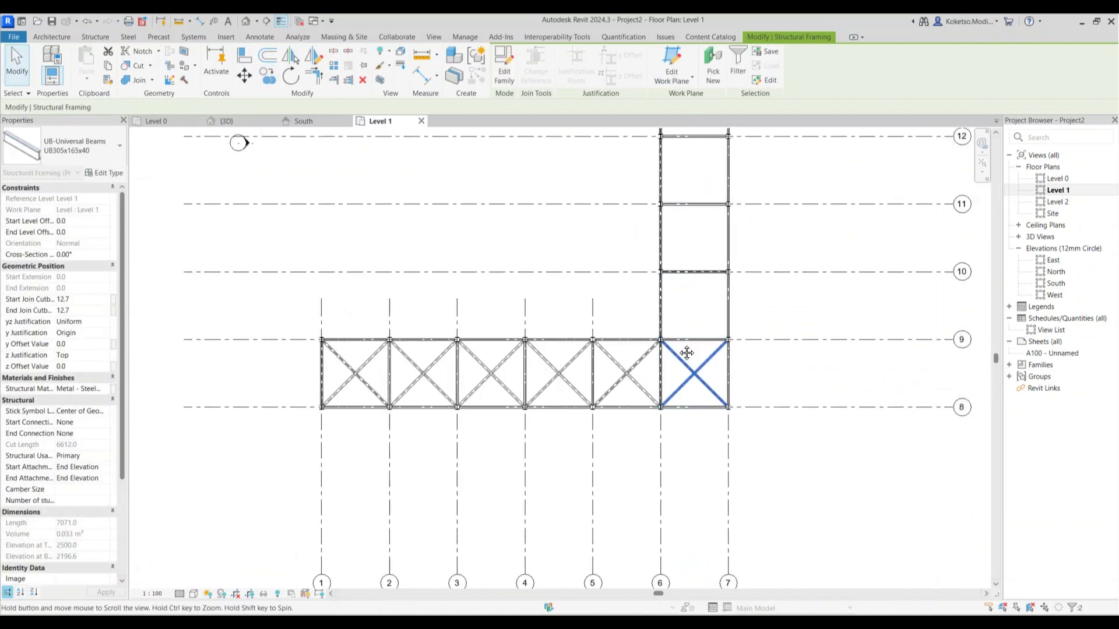
Copy the crossed diagonals from the bay at grids 6–7/8–9 upward into every bay between grids 6 and 7
left_click(268, 76)
left_click(675, 442)
left_click(675, 375)
left_click(672, 307)
middle_click_drag(672, 307, 670, 426)
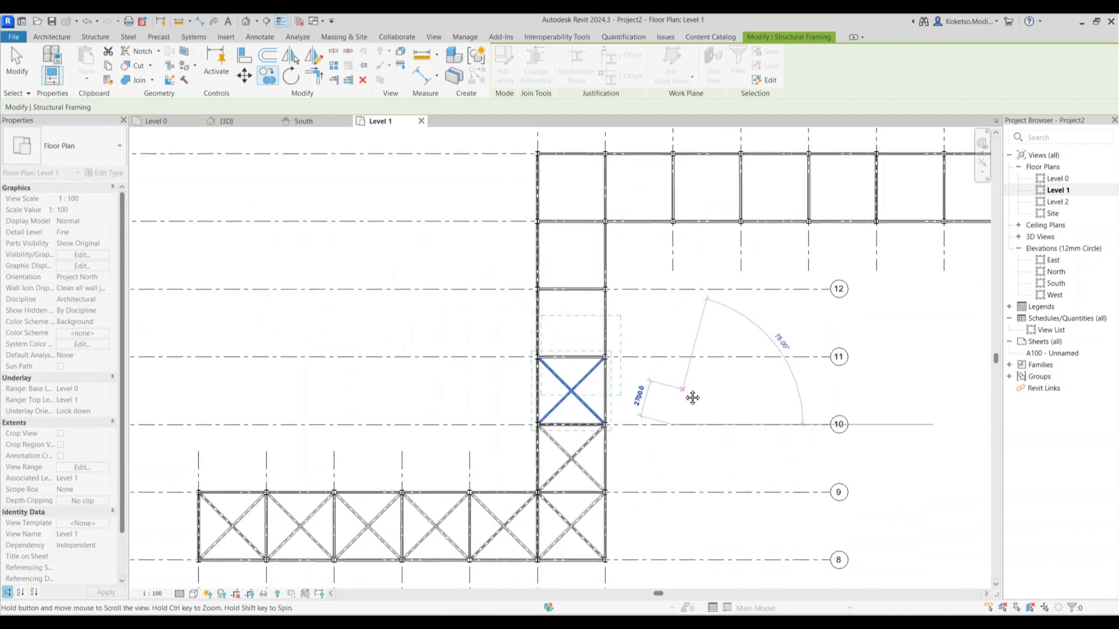
left_click(673, 358)
scroll(669, 292, "up", 5)
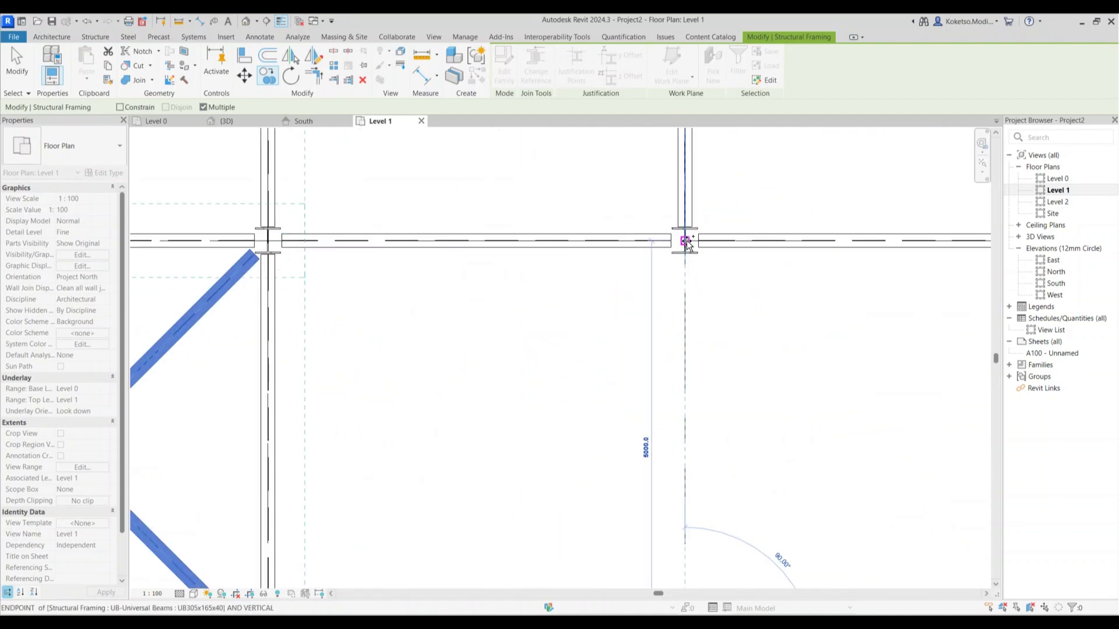
left_click(686, 250)
scroll(689, 288, "down", 4)
key("Escape")
Copy the crossed diagonals from the upper corner bay at grids 6–7 into every bay of the upper wing up to grid 21
scroll(515, 230, "down", 1)
middle_click_drag(514, 229, 448, 385)
left_click(267, 76)
left_click(372, 238)
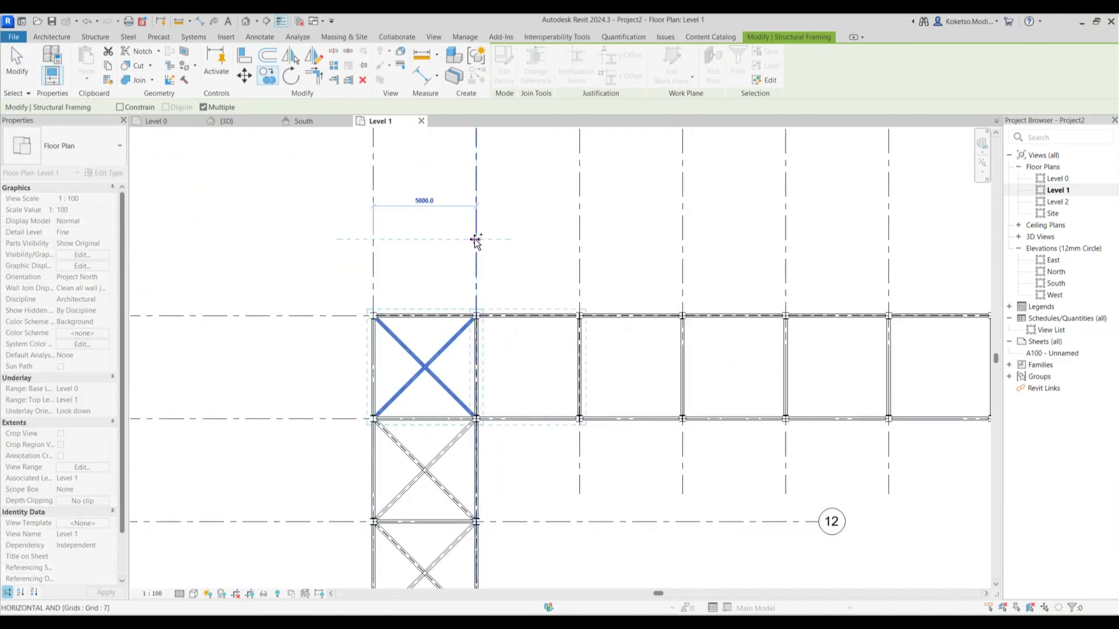
left_click(476, 239)
left_click(579, 240)
scroll(560, 259, "down", 3)
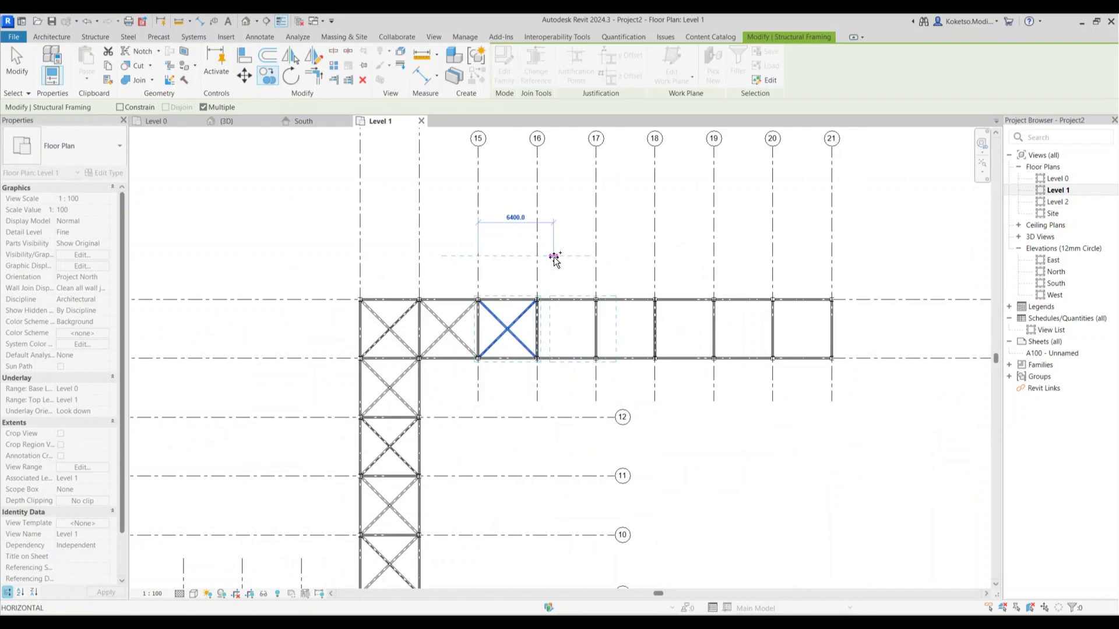
left_click(539, 256)
left_click(596, 257)
left_click(655, 256)
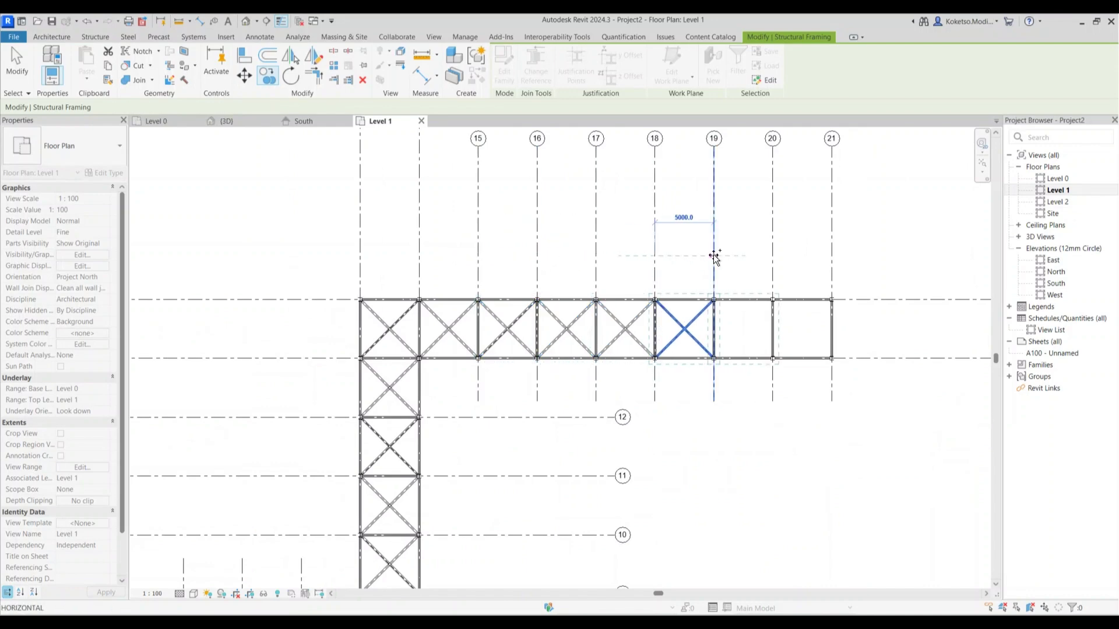
left_click(714, 256)
left_click(771, 257)
scroll(763, 254, "down", 3)
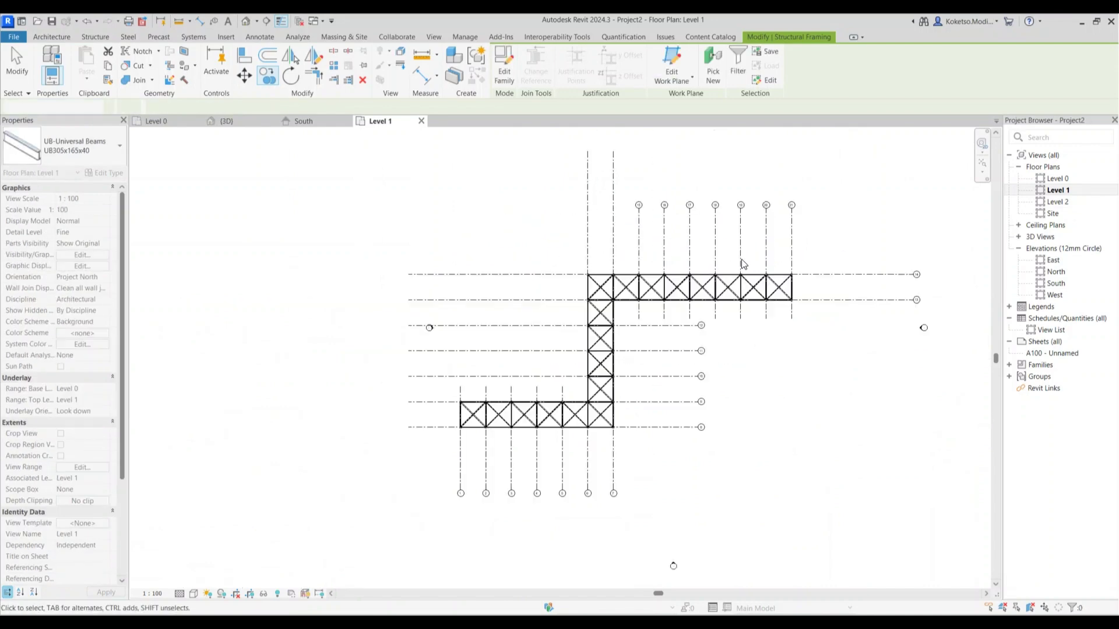
key("Escape")
key("Escape")
In the 3D view, select the whole model and filter the selection to Structural Framing (Primary) only
left_click(228, 121)
scroll(425, 352, "down", 3)
middle_click_drag(437, 379, 452, 309, "shift")
left_click_drag(682, 392, 270, 212)
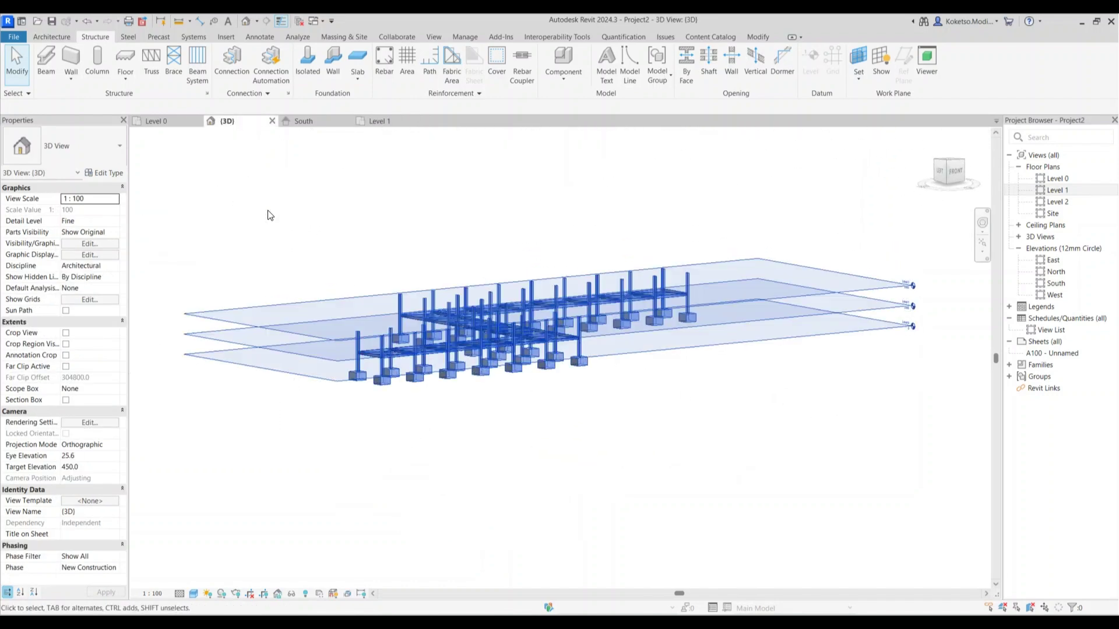
left_click(504, 61)
left_click(623, 265)
left_click(462, 265)
left_click(462, 274)
left_click(462, 265)
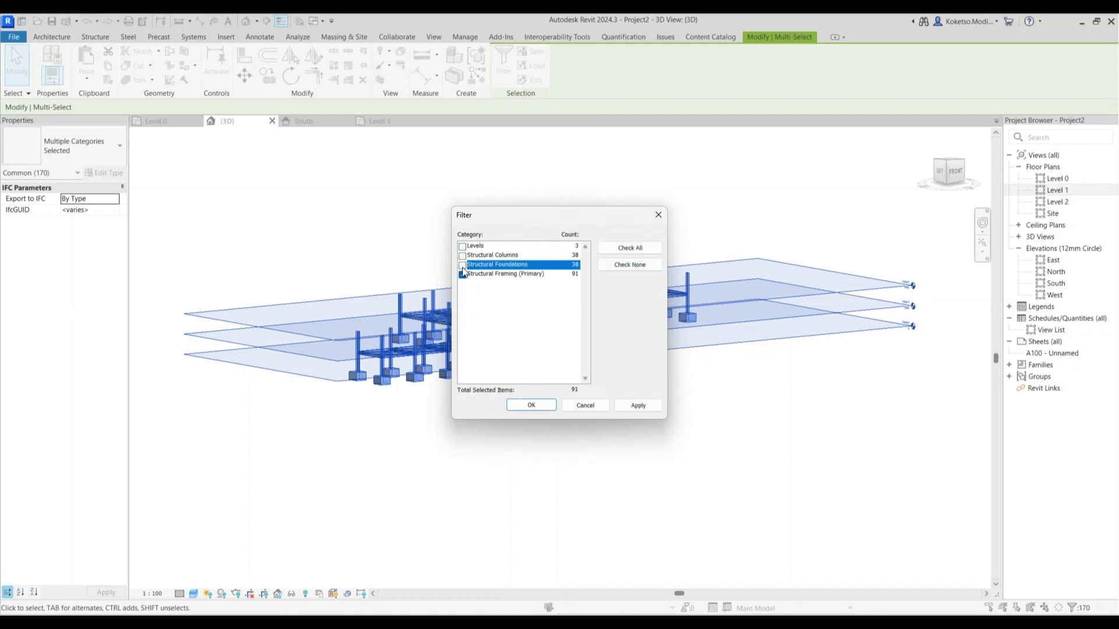
left_click(528, 405)
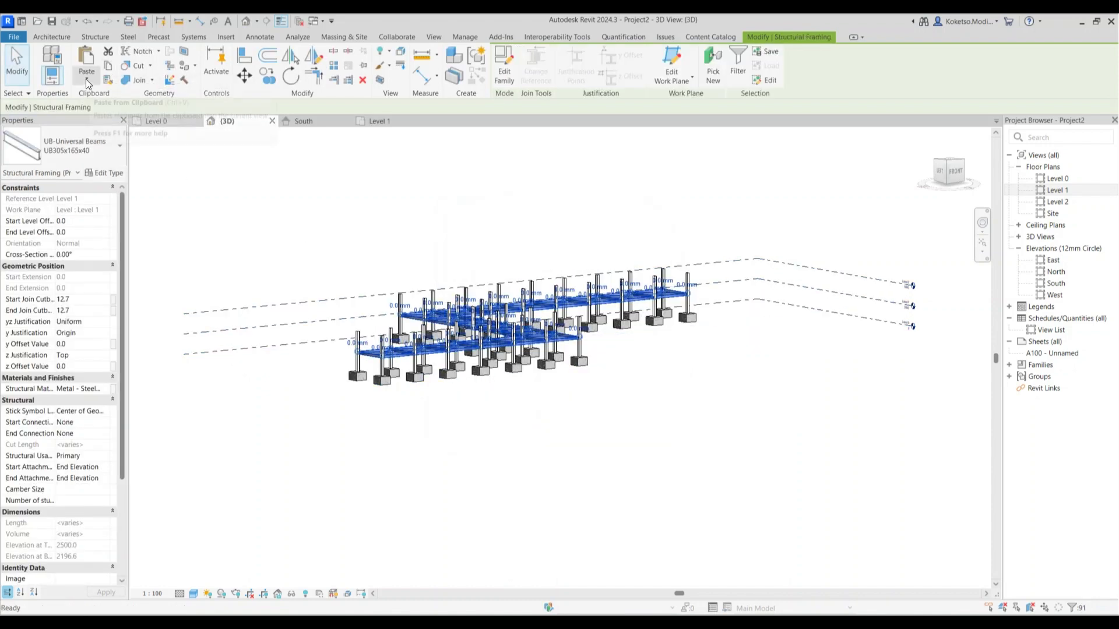
Paste the copied beams aligned to Level 2 and inspect the two-level frame in 3D
left_click(86, 78)
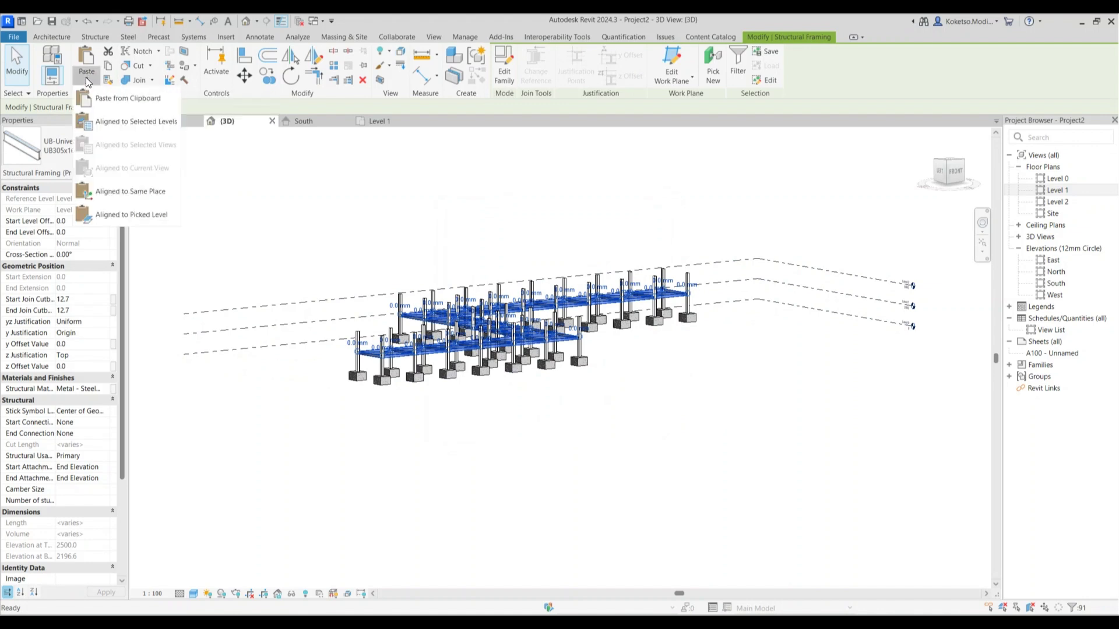
left_click(104, 124)
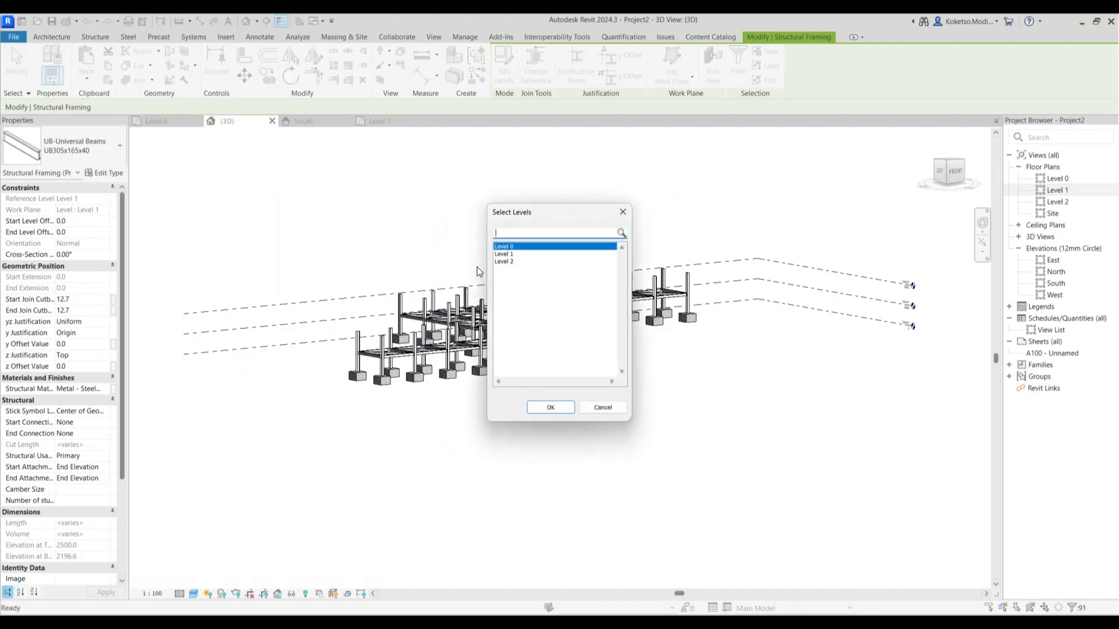
left_click(510, 262)
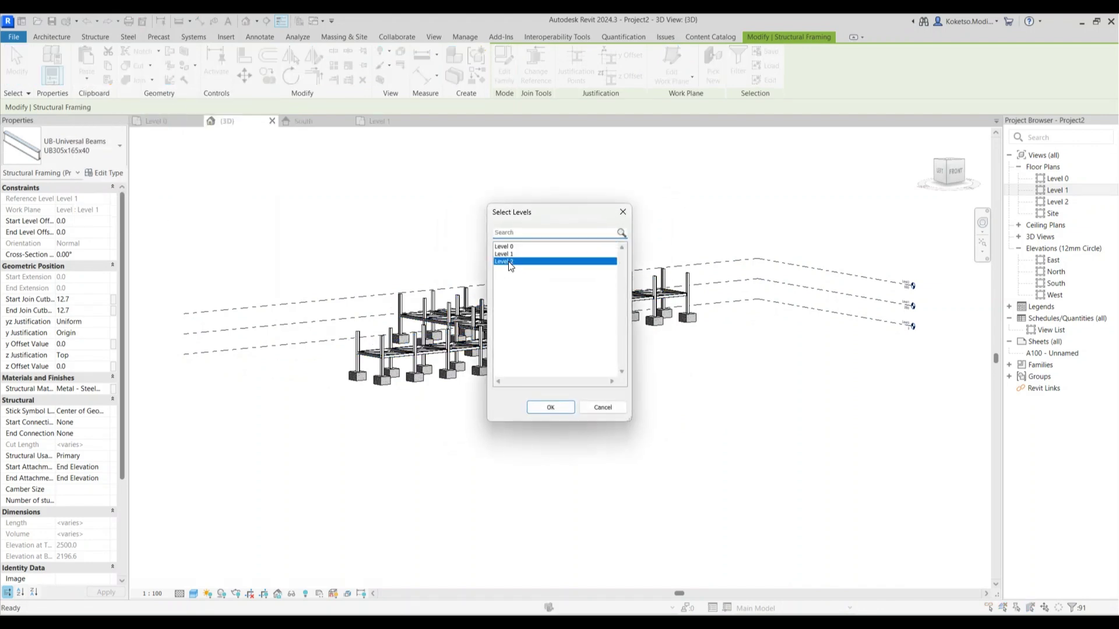
left_click(550, 406)
scroll(364, 351, "up", 2)
scroll(466, 484, "down", 1)
middle_click_drag(557, 467, 484, 460)
scroll(485, 465, "up", 2)
left_click(635, 530)
middle_click_drag(634, 530, 574, 525, "shift")
Set the 3D view's visual style to Realistic and orbit around the frame
left_click(193, 594)
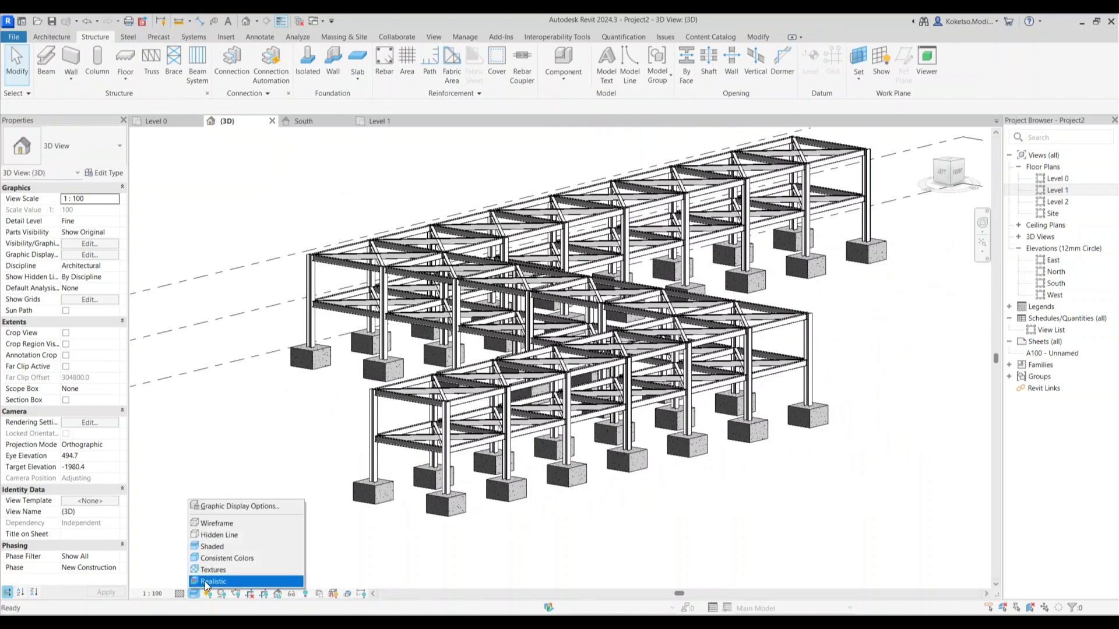
left_click(205, 578)
scroll(654, 515, "down", 3)
middle_click_drag(654, 514, 554, 509, "shift")
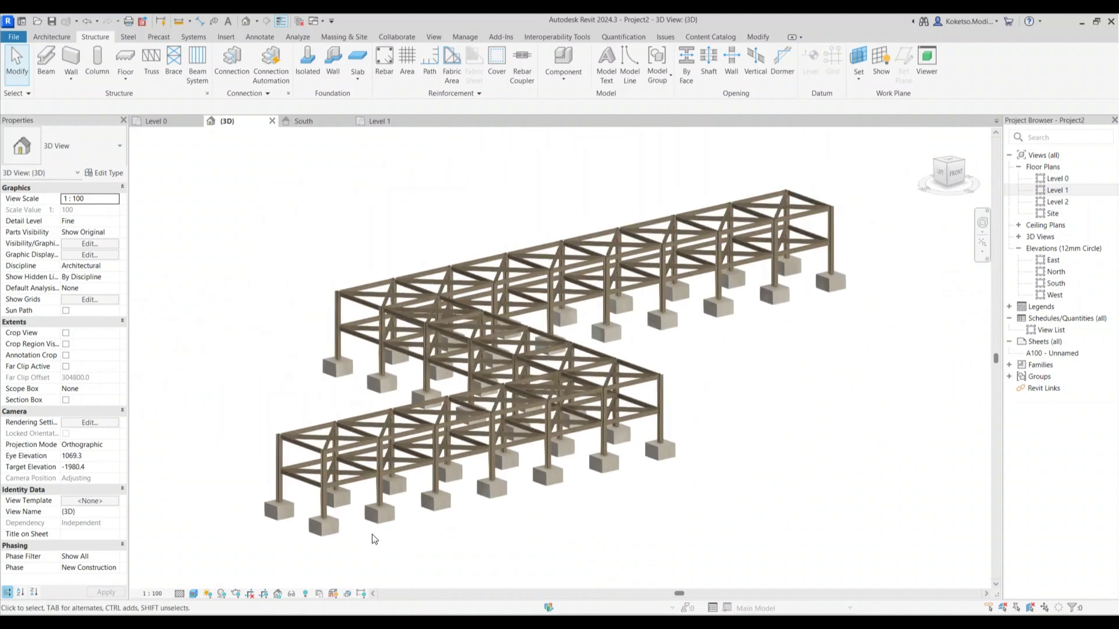
middle_click_drag(215, 332, 373, 356, "shift")
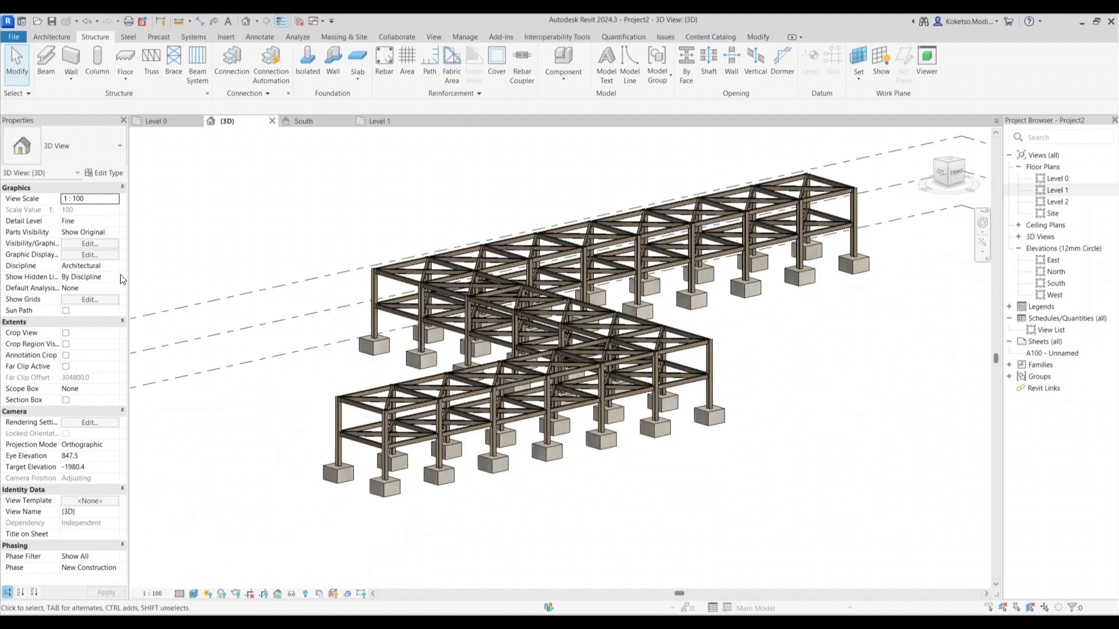
Set the 3D view's discipline to Coordination
left_click(115, 266)
left_click(115, 266)
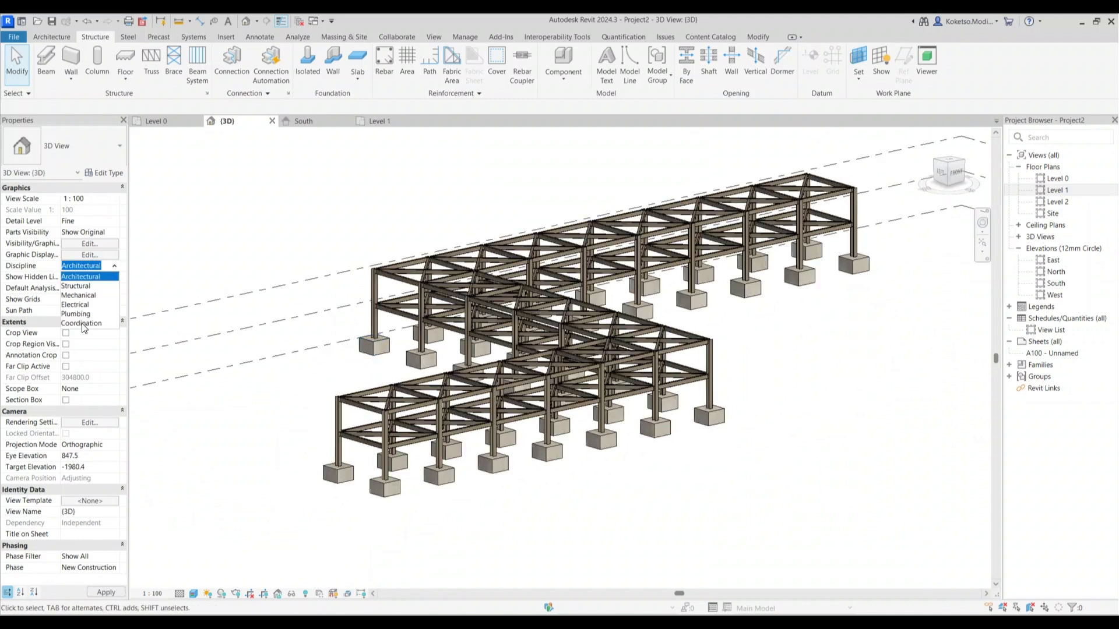
left_click(81, 330)
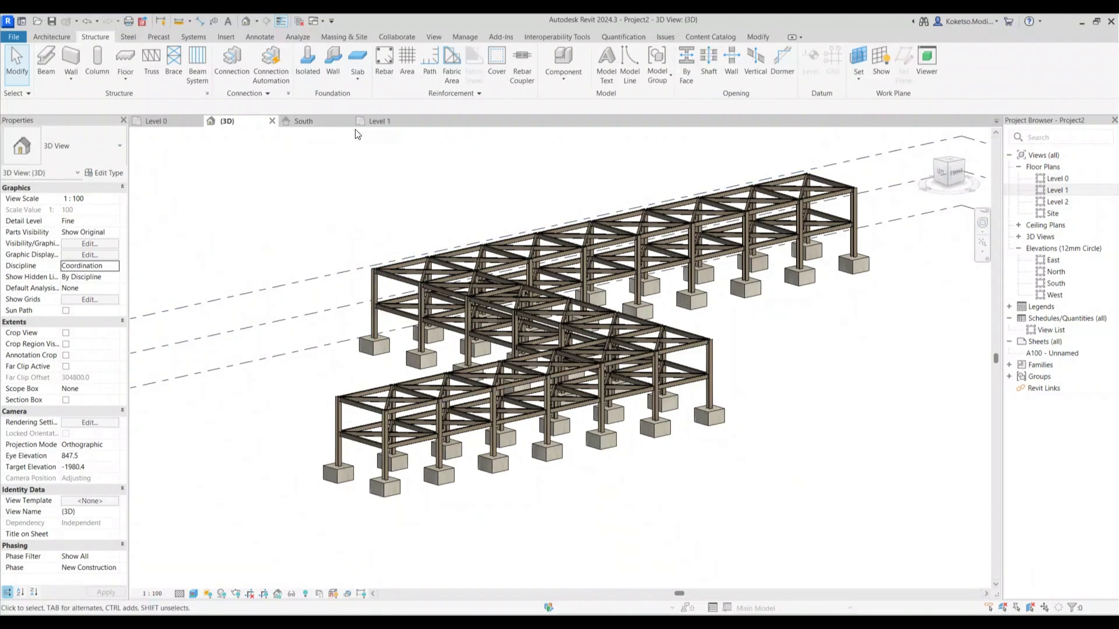
Set the Level 1 floor plan's discipline to Coordination
left_click(383, 124)
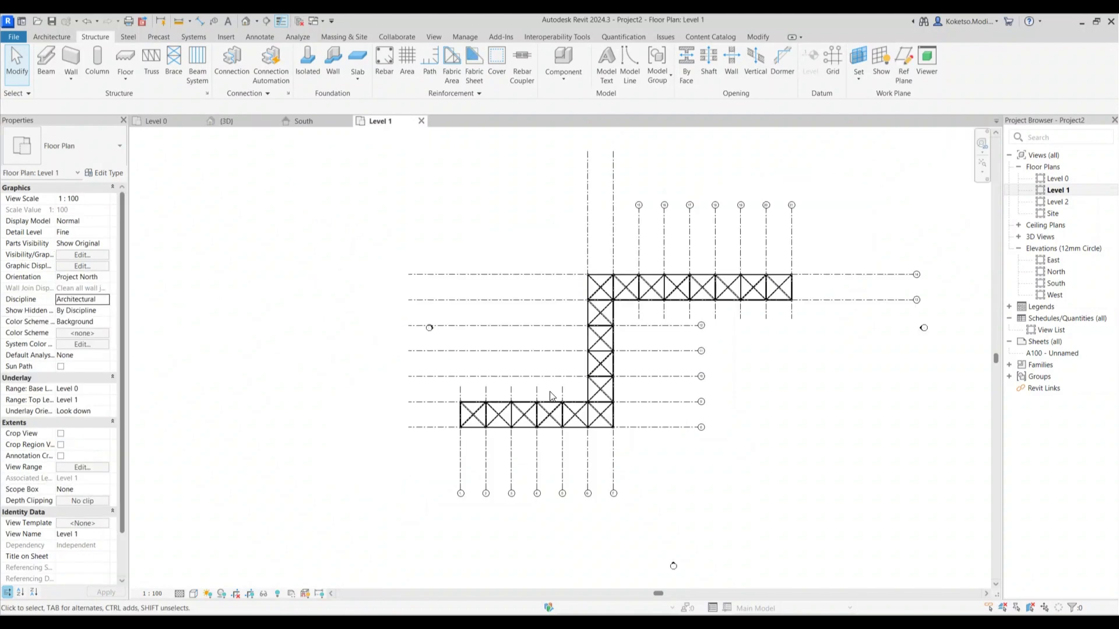
scroll(589, 460, "up", 3)
middle_click_drag(590, 422, 548, 456)
scroll(326, 431, "up", 1)
scroll(326, 432, "down", 1)
left_click(105, 300)
left_click(73, 357)
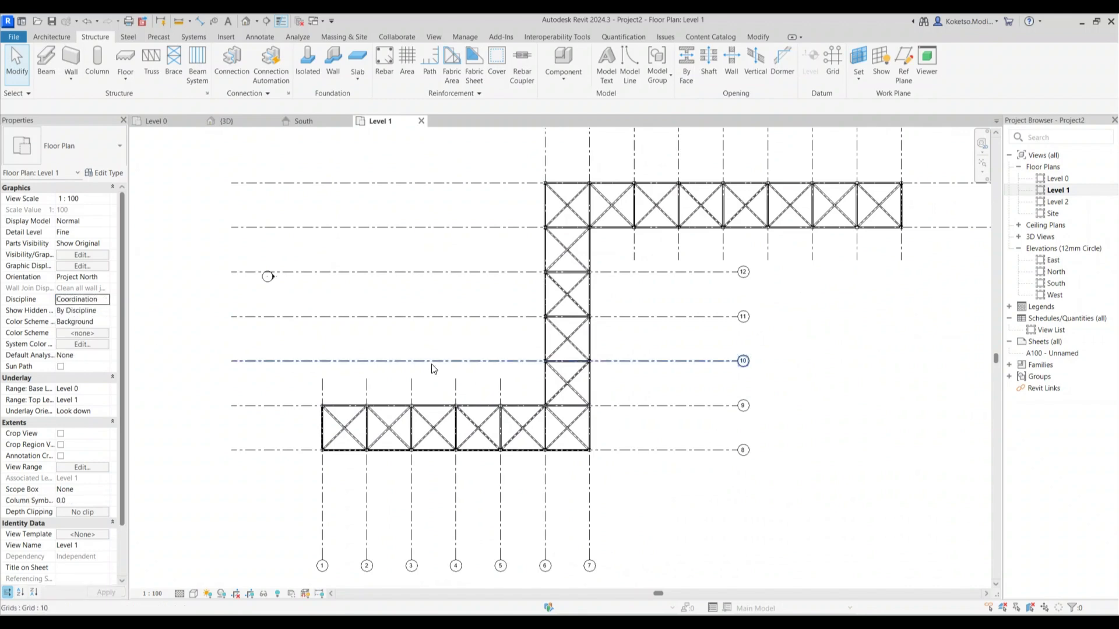
middle_click_drag(430, 368, 392, 391)
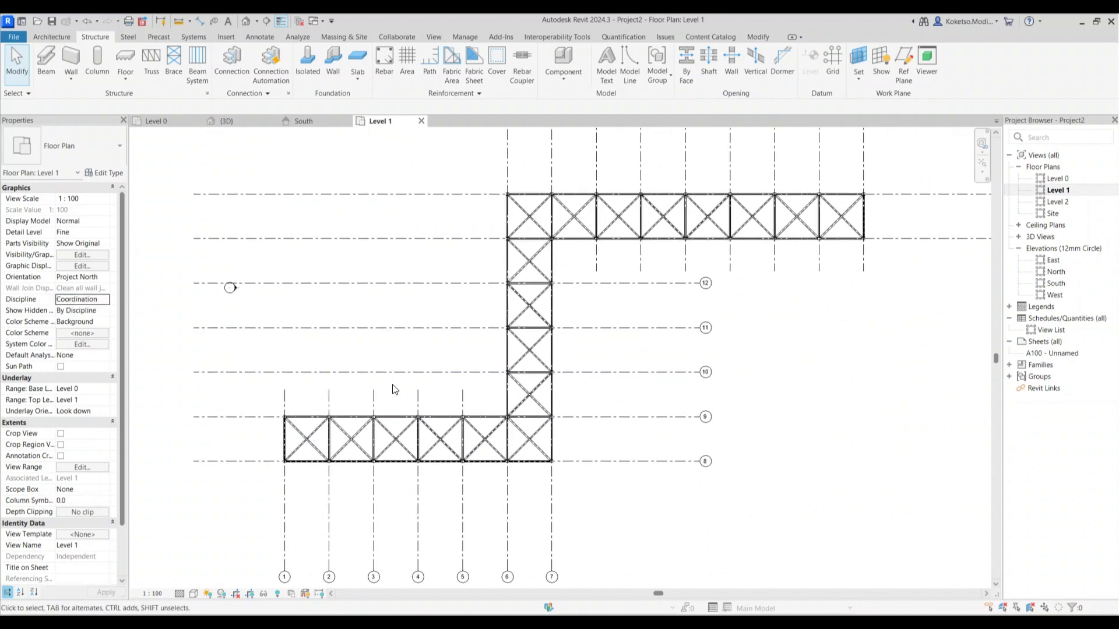
Load all the coupling pipe fitting families from the BS EN 877 Cast Iron folder of the metric library
left_click(226, 37)
left_click(517, 64)
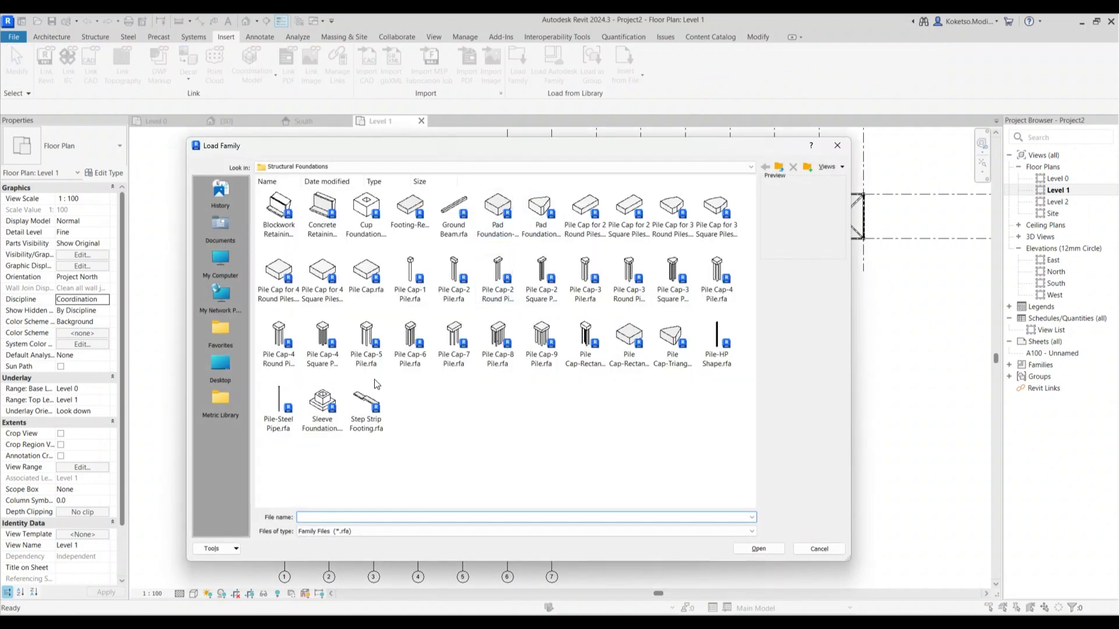
left_click(220, 399)
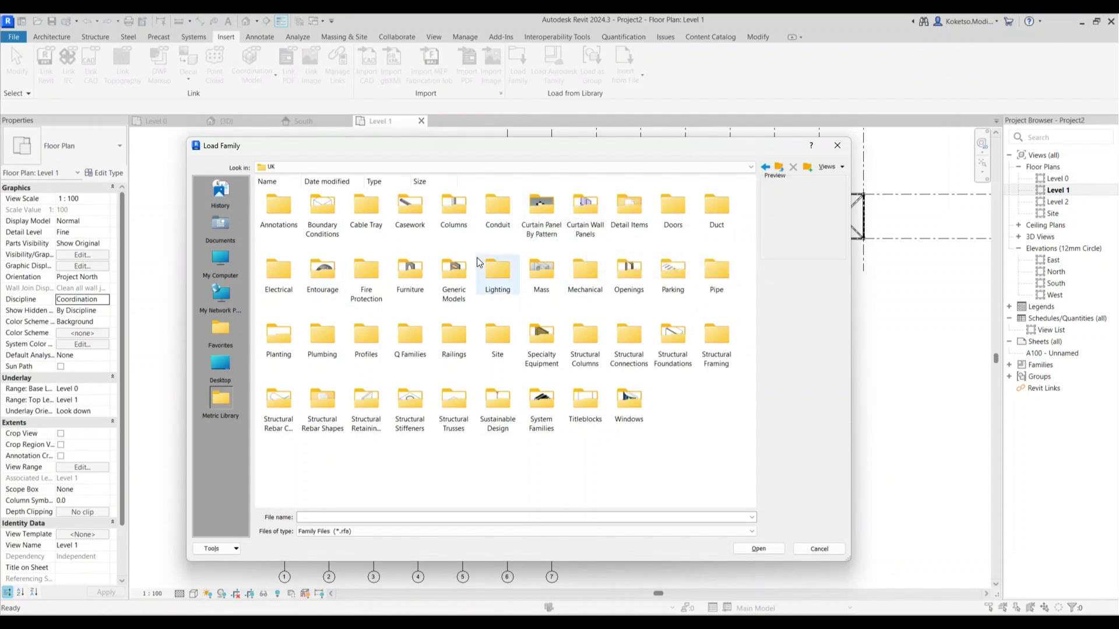
double_click(717, 271)
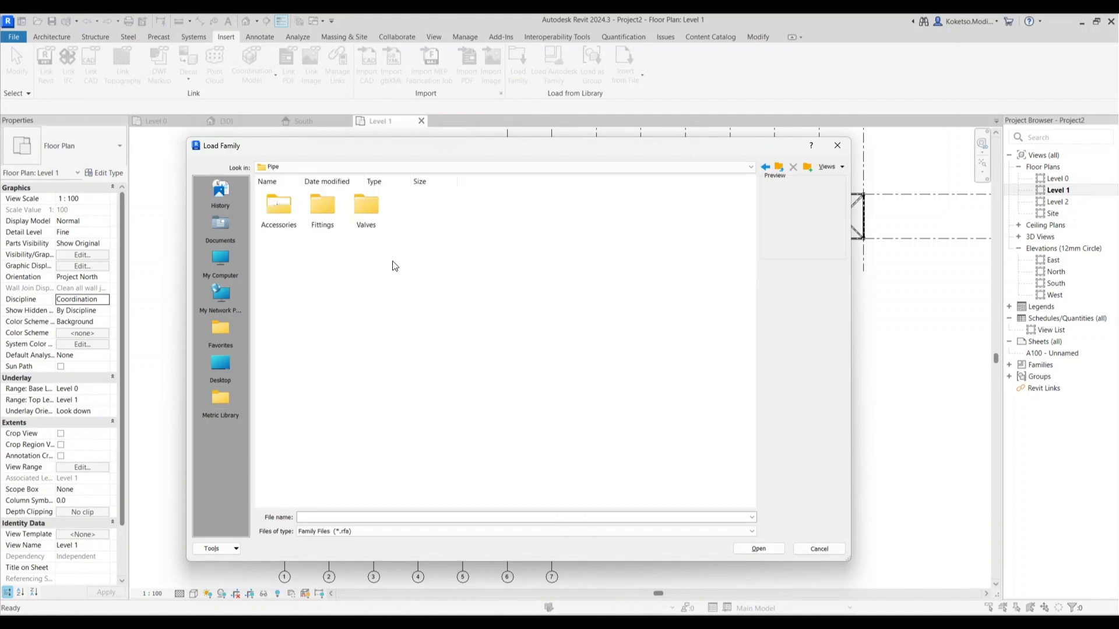
double_click(322, 212)
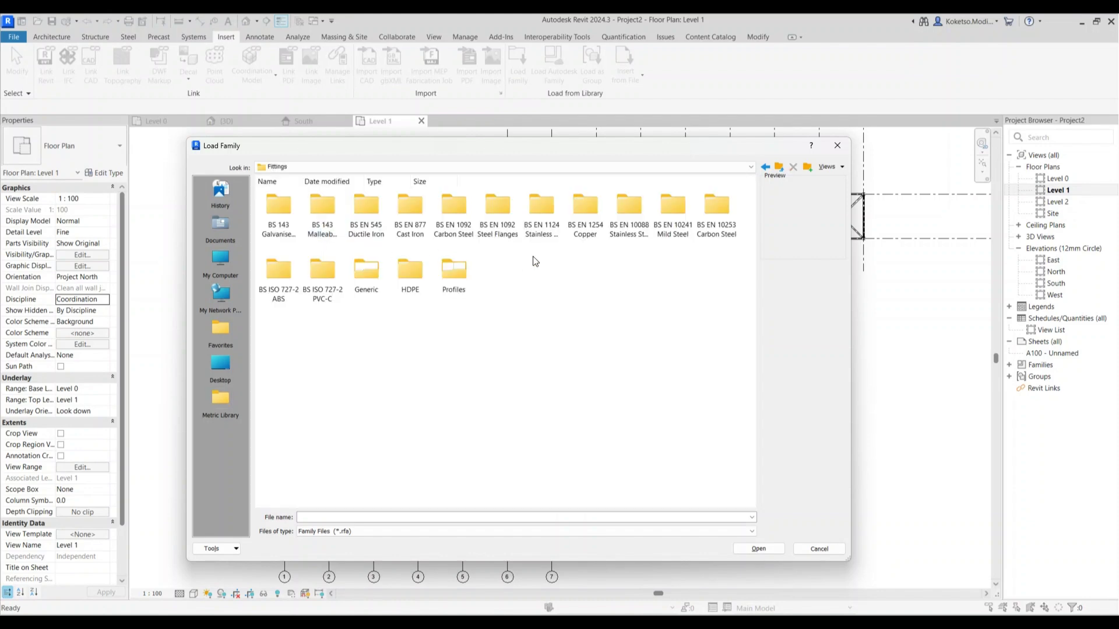
double_click(408, 209)
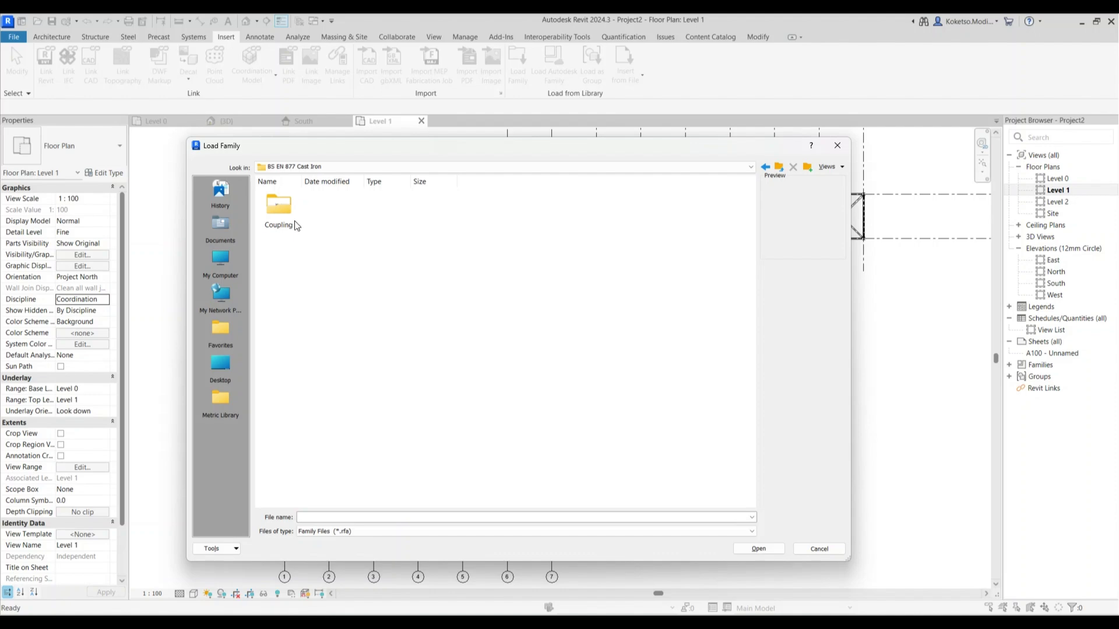
double_click(284, 205)
left_click(282, 343)
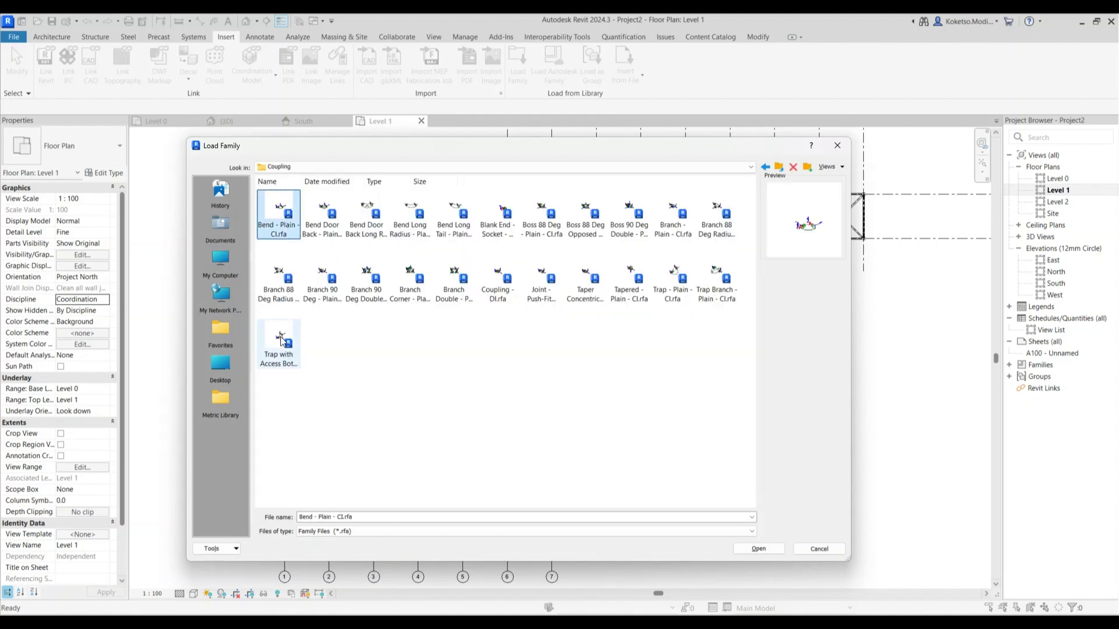
key("ctrl+a")
left_click(760, 548)
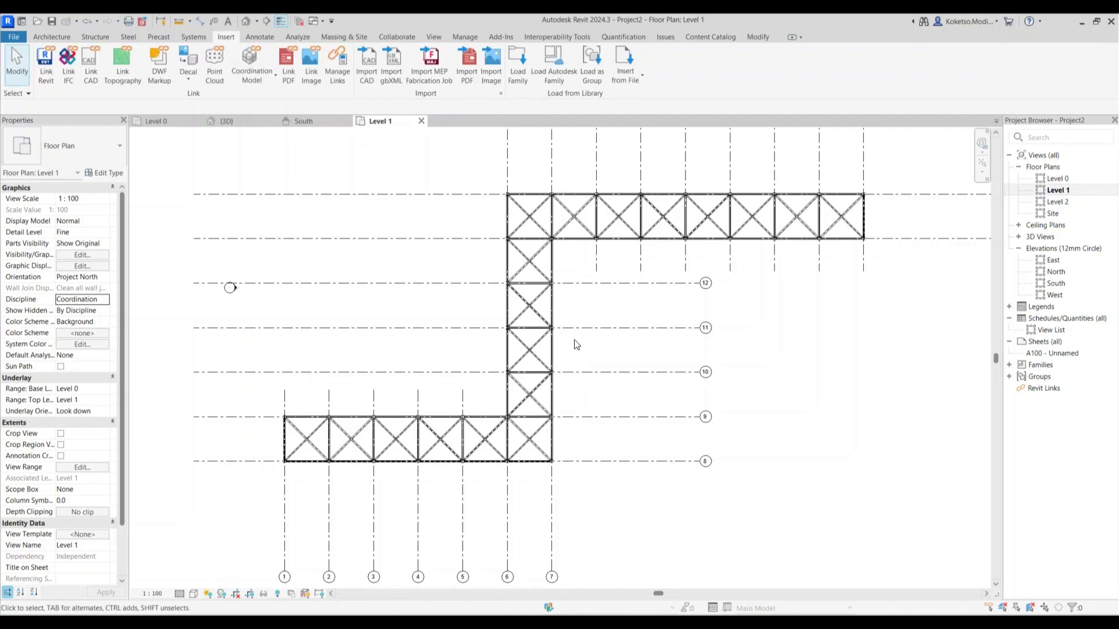
scroll(459, 327, "down", 2)
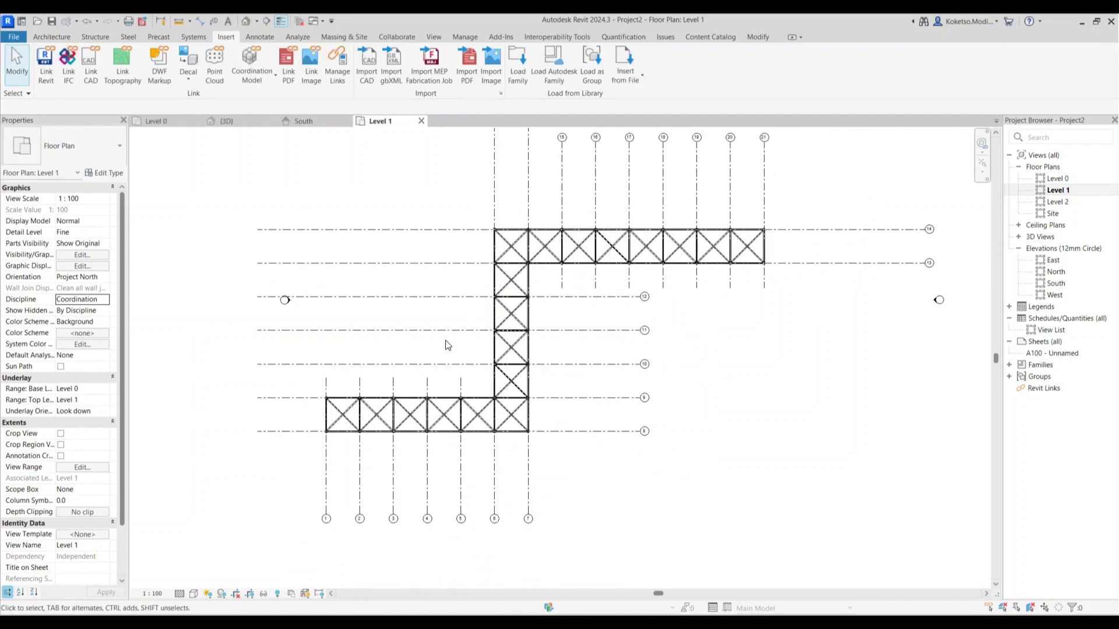
scroll(383, 373, "up", 1)
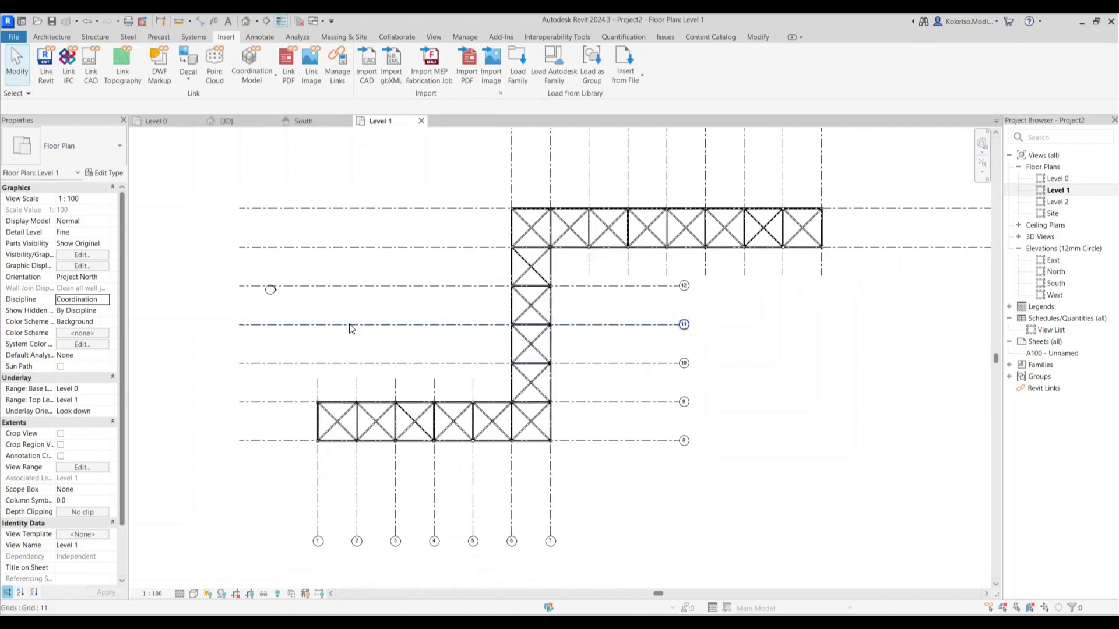
left_click(192, 37)
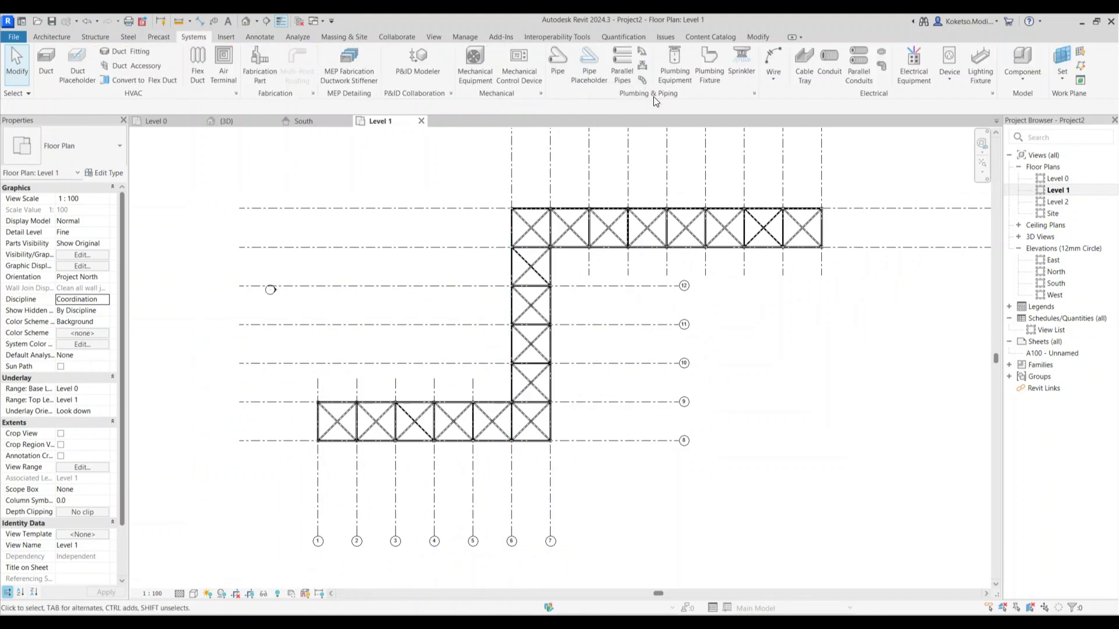
left_click(557, 61)
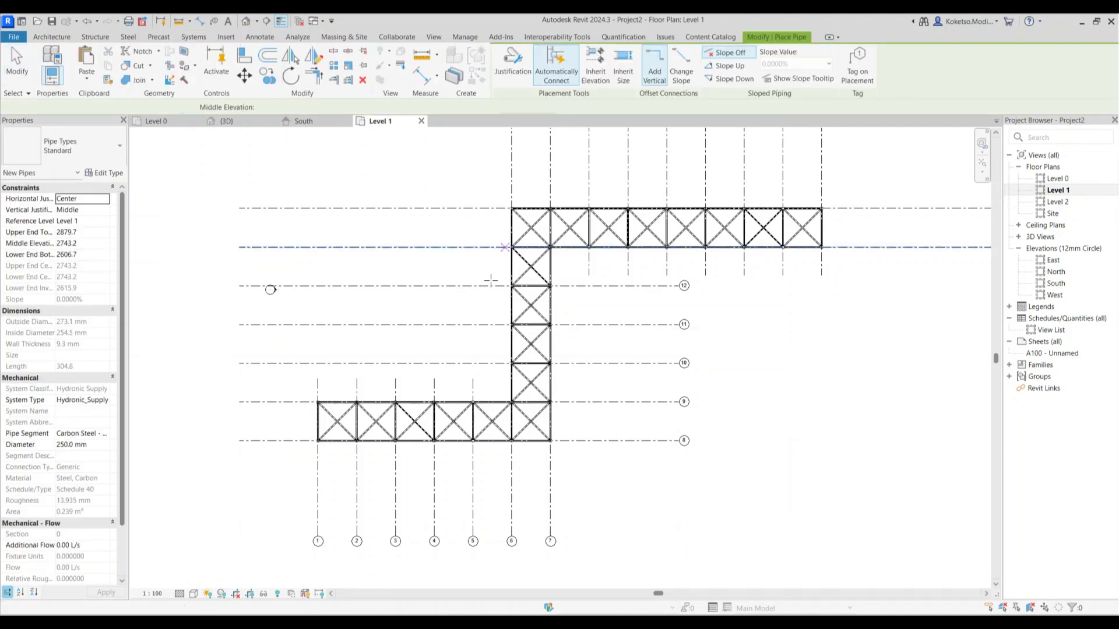
scroll(355, 373, "up", 2)
scroll(355, 373, "up", 1)
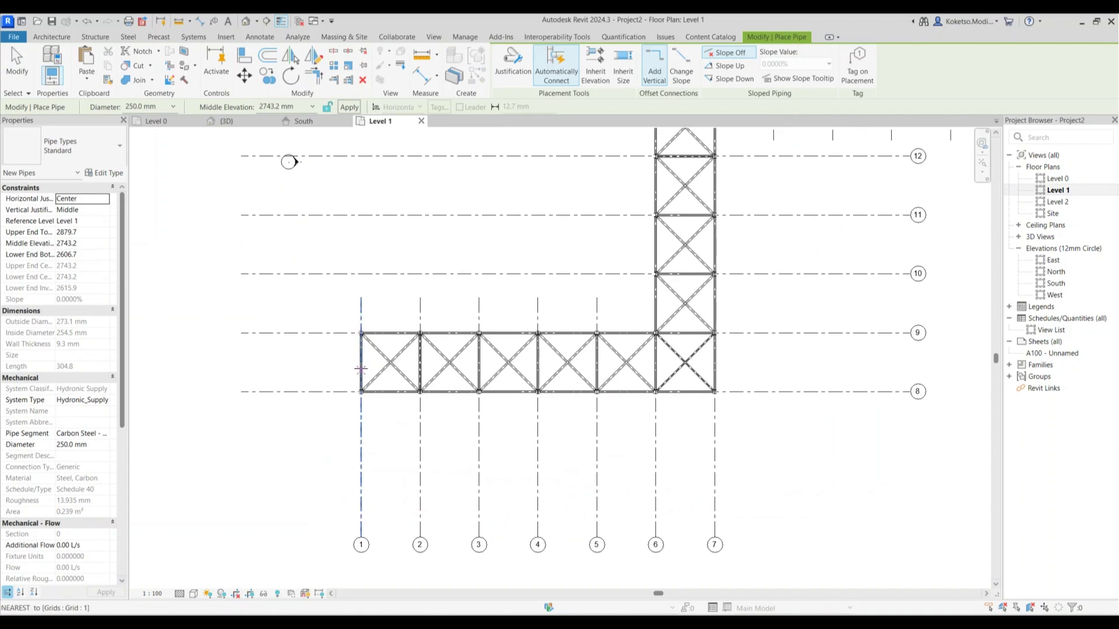
key("Escape")
key("Escape")
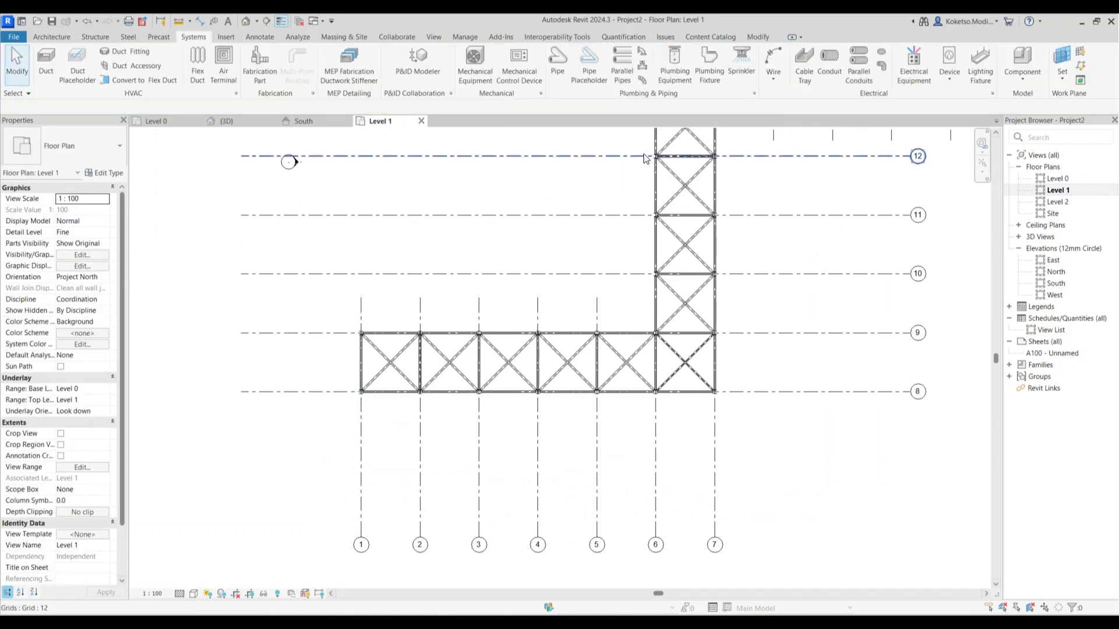
Draw a horizontal reference plane across the bays between grids 8 and 9, about 1396 mm above grid 8, extending past grids 1 and 7
left_click(1080, 65)
scroll(330, 383, "up", 2)
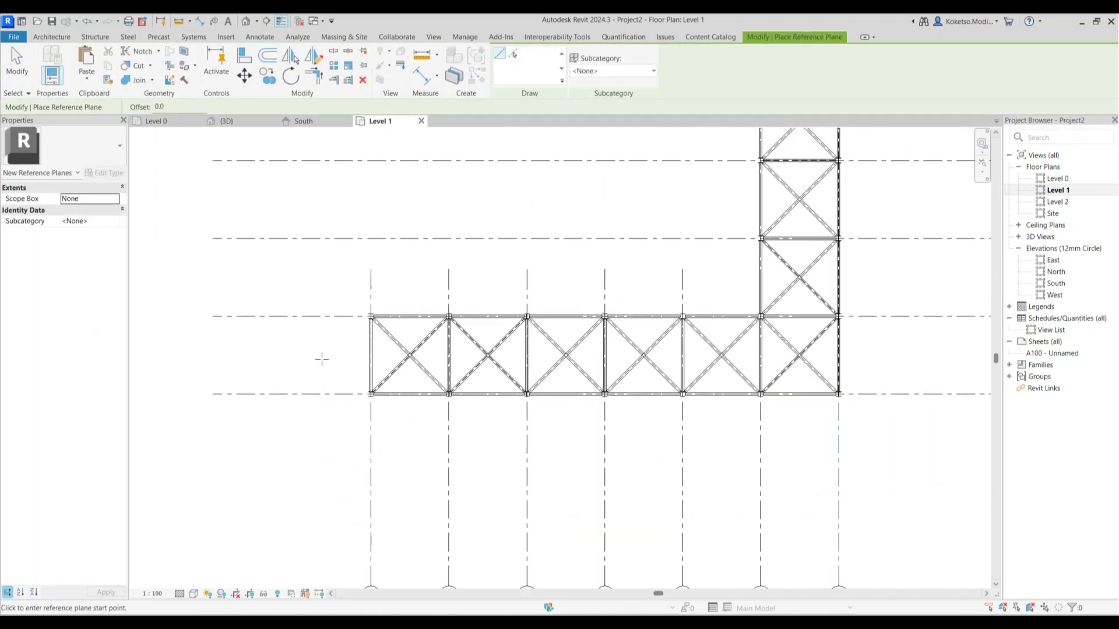
left_click(316, 371)
left_click(912, 371)
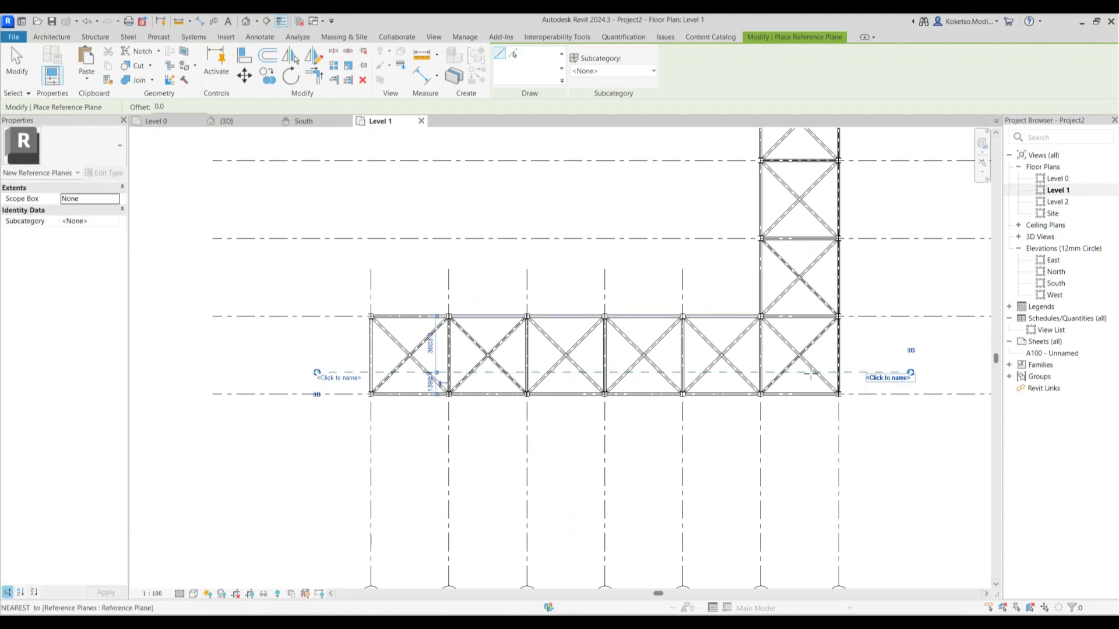
key("Escape")
key("Escape")
Set the new reference plane's distance from grid 8 to 2500 mm
left_click(402, 379)
scroll(350, 379, "up", 4)
left_click(483, 385)
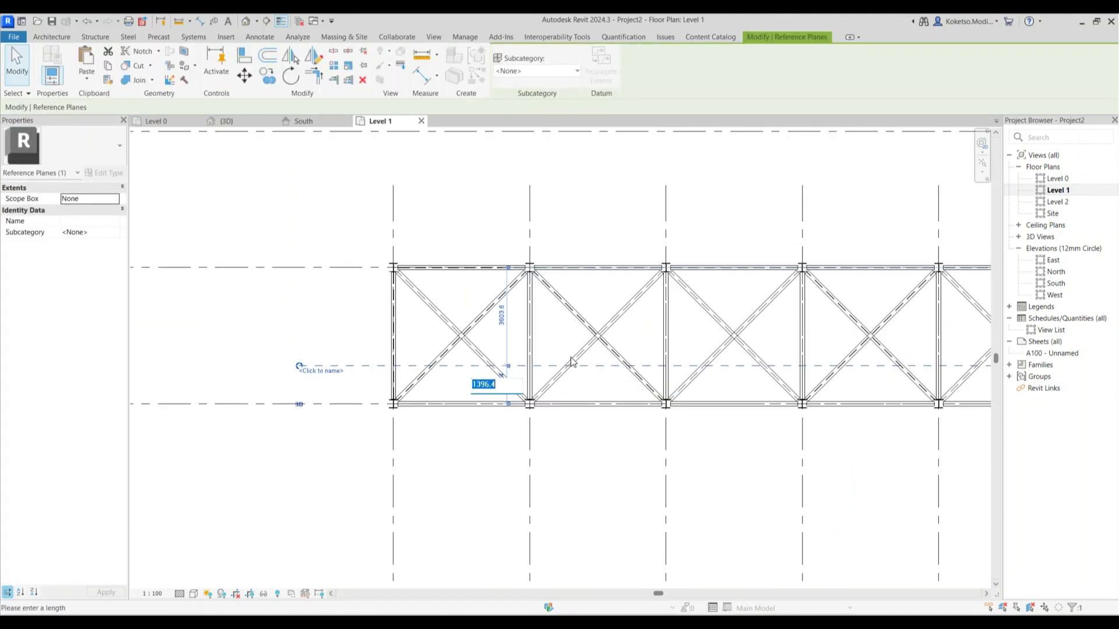
type("2500")
key("Return")
Change the reference plane's distance from grid 8 to 1500 mm and deselect it
left_click(502, 363)
type("15")
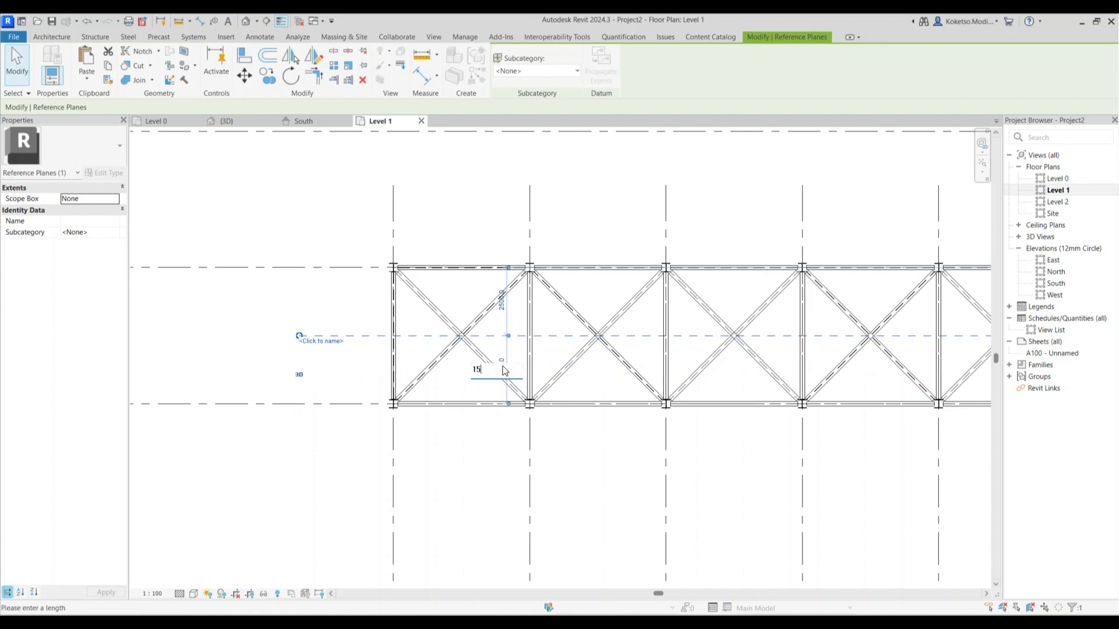
key("Return")
scroll(537, 467, "down", 4)
key("Escape")
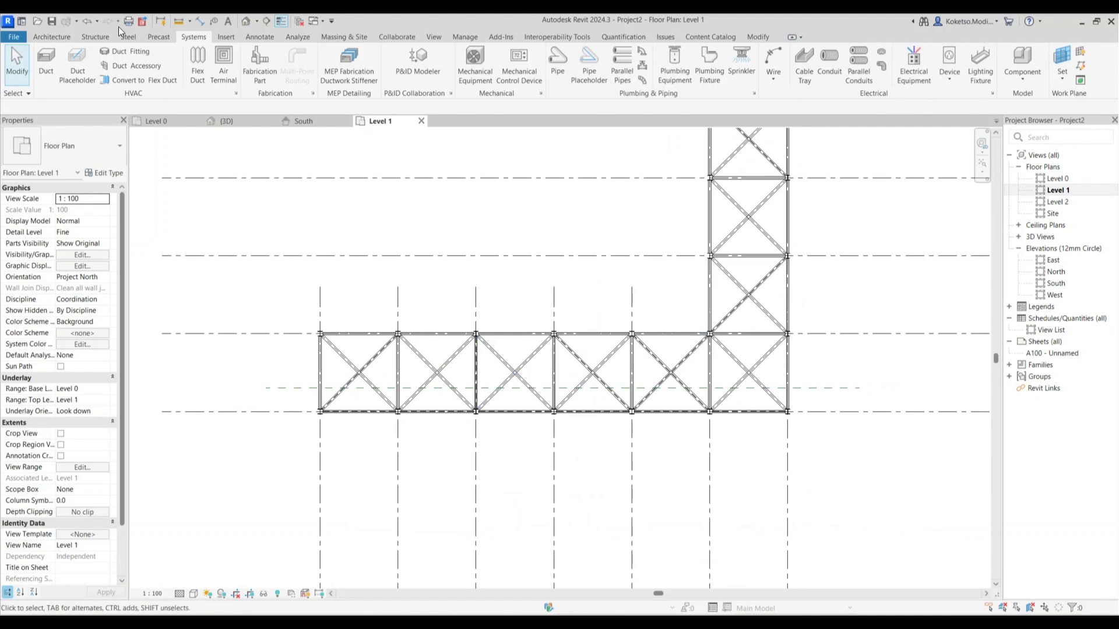
Start placing a Standard pipe with a 600 mm diameter and a middle elevation of 304.8 mm
left_click(557, 64)
scroll(250, 405, "up", 3)
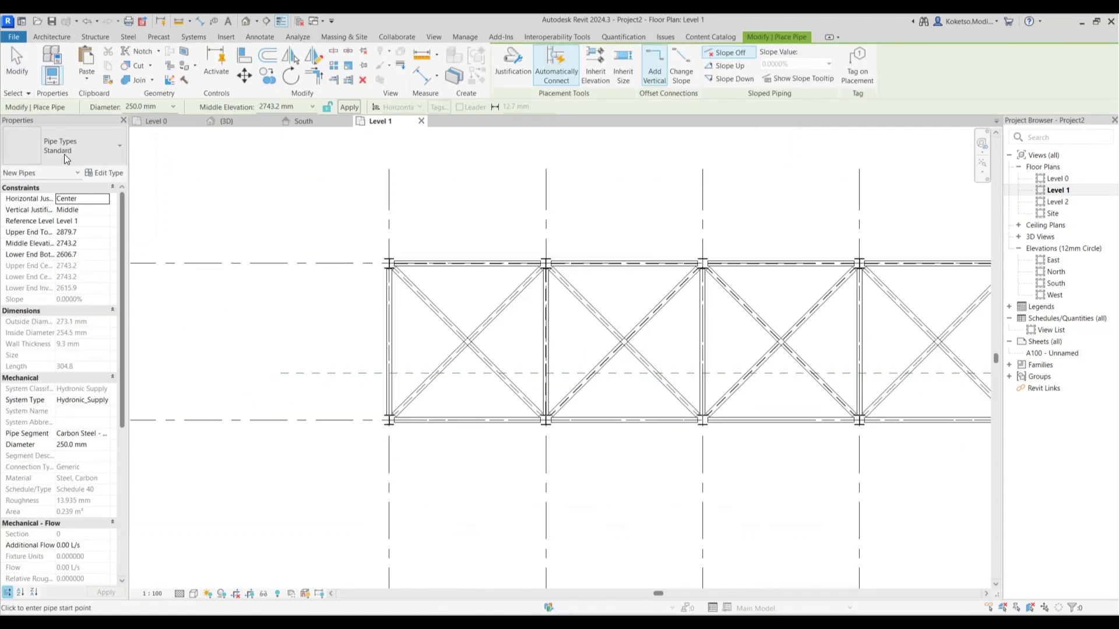
left_click(173, 106)
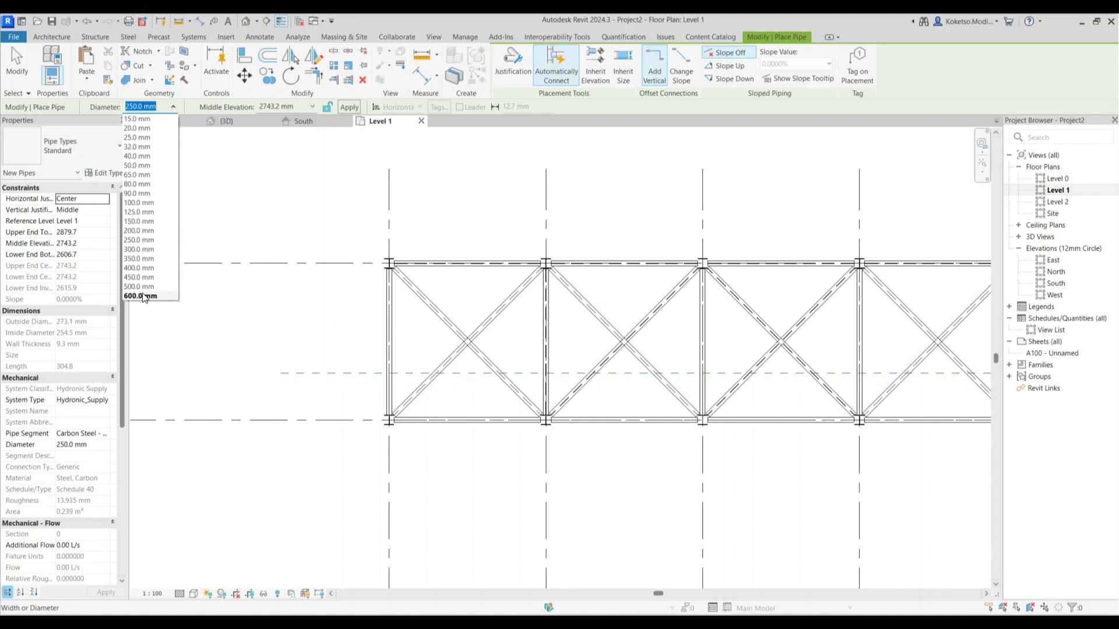
left_click(145, 296)
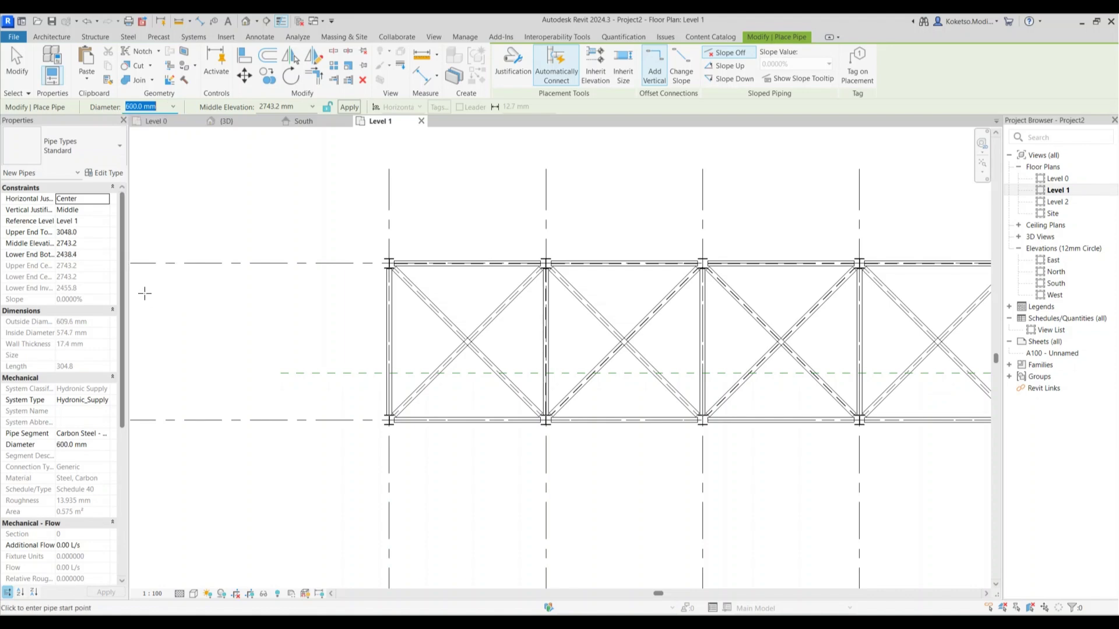
left_click(302, 106)
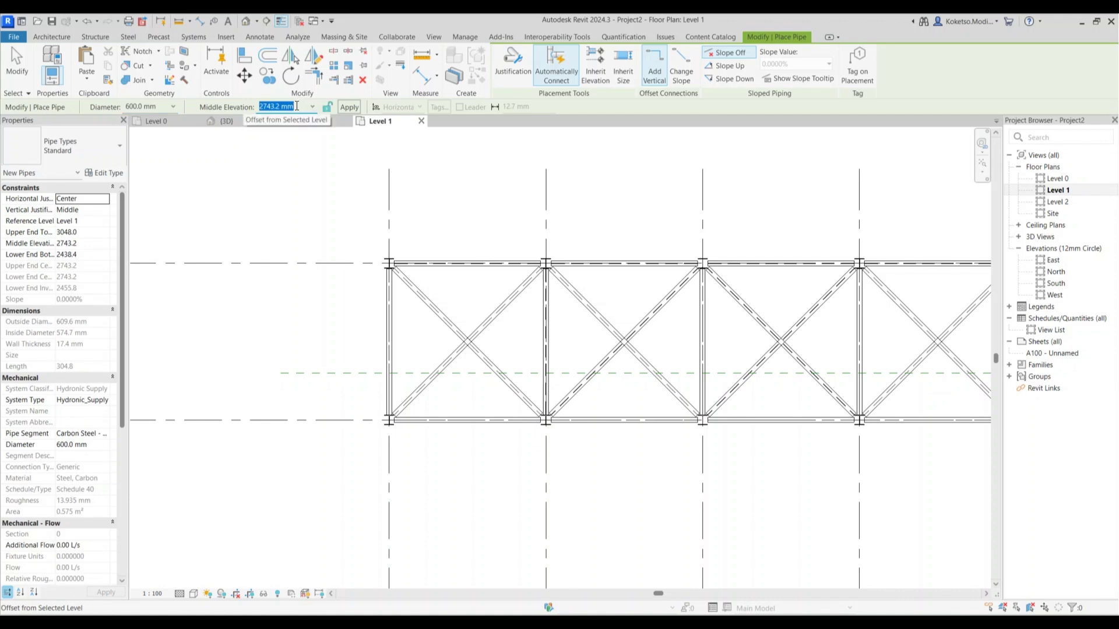
type("304.8")
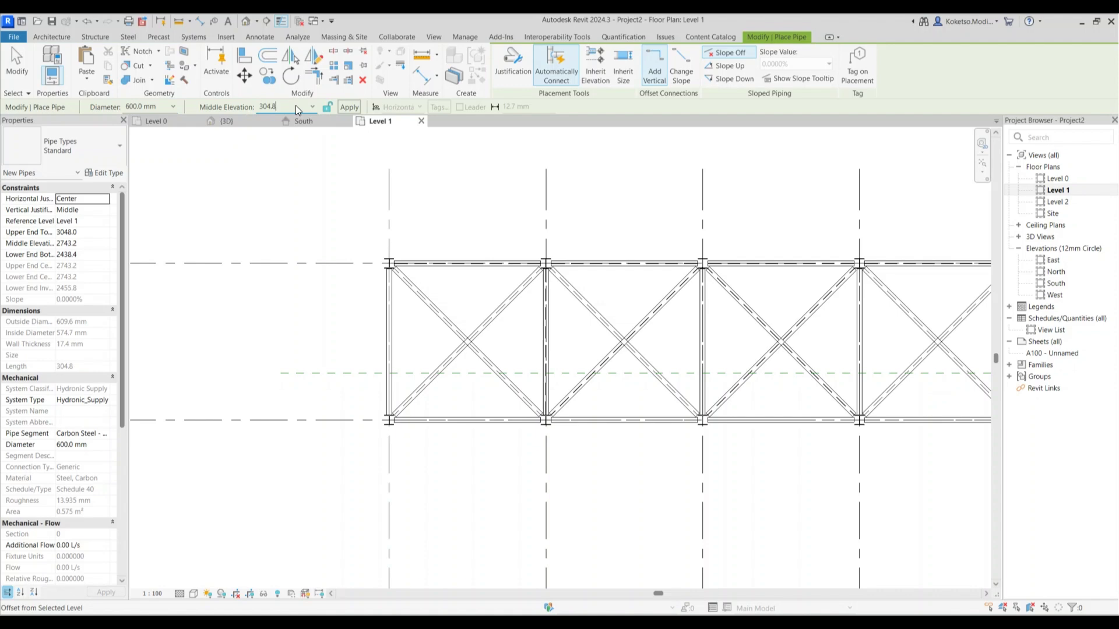
key("Return")
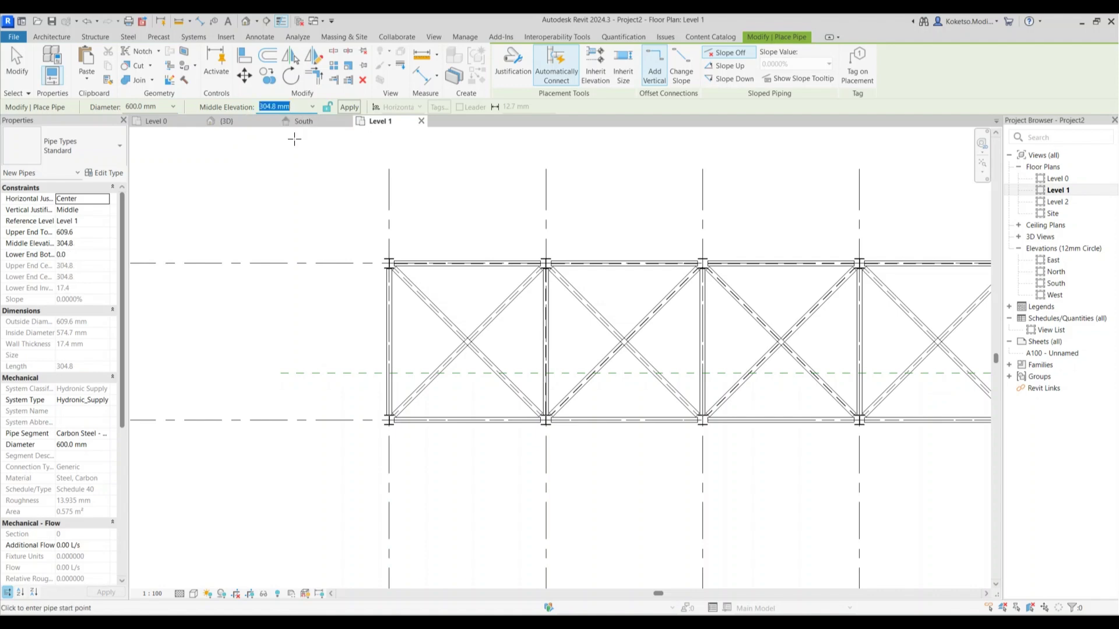
In the Standard pipe type's routing preferences, assign Bend - Plain - CI: Standard as the elbow
left_click(102, 173)
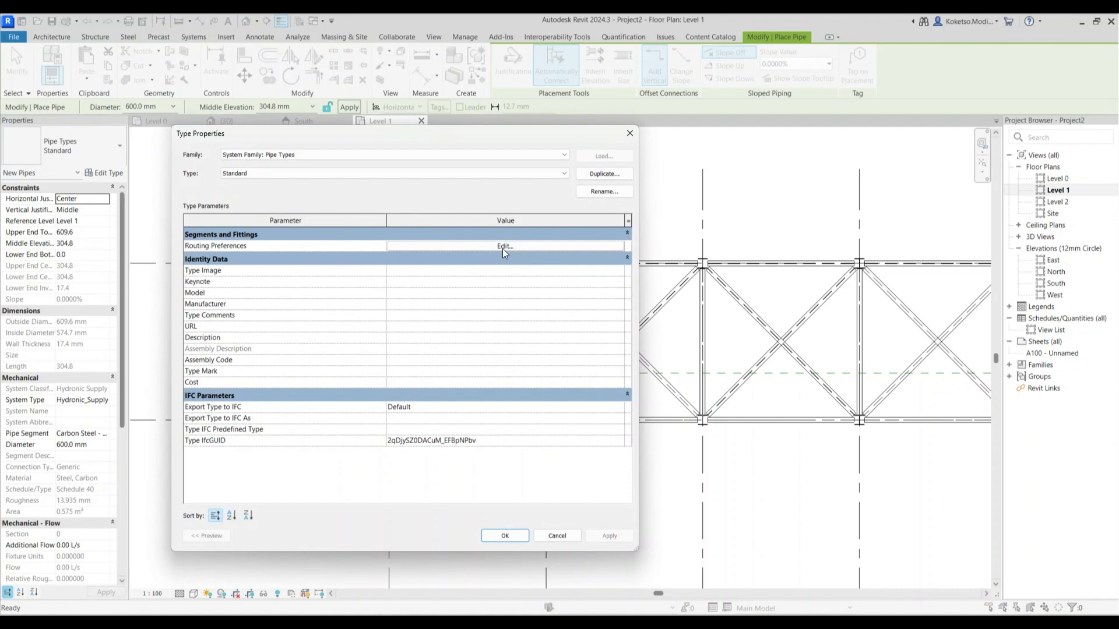
left_click(464, 245)
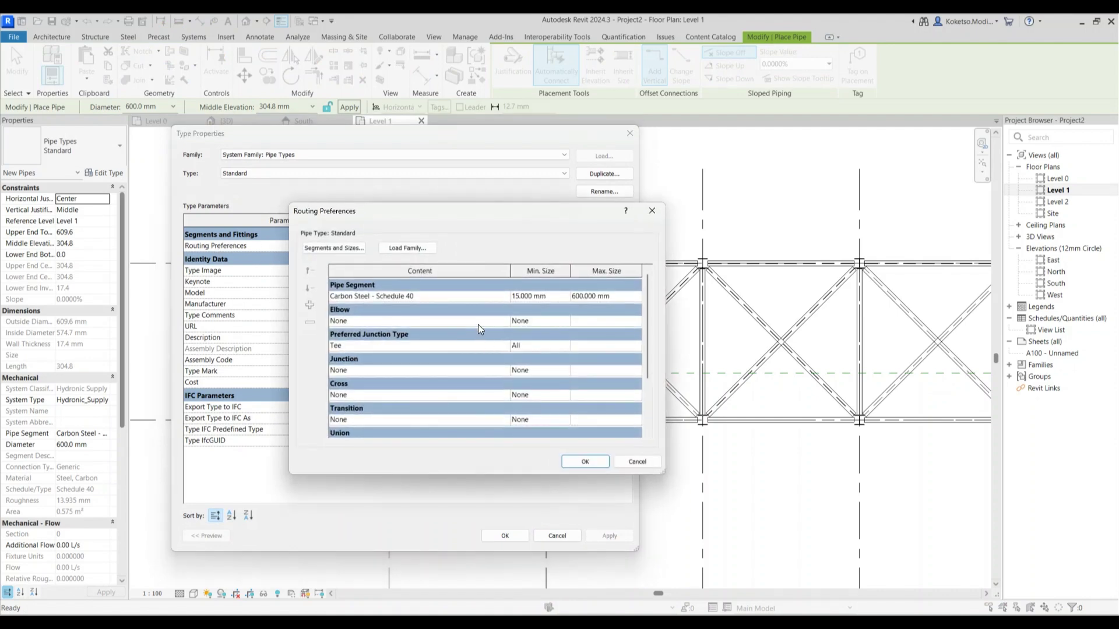
left_click_drag(662, 474, 760, 561)
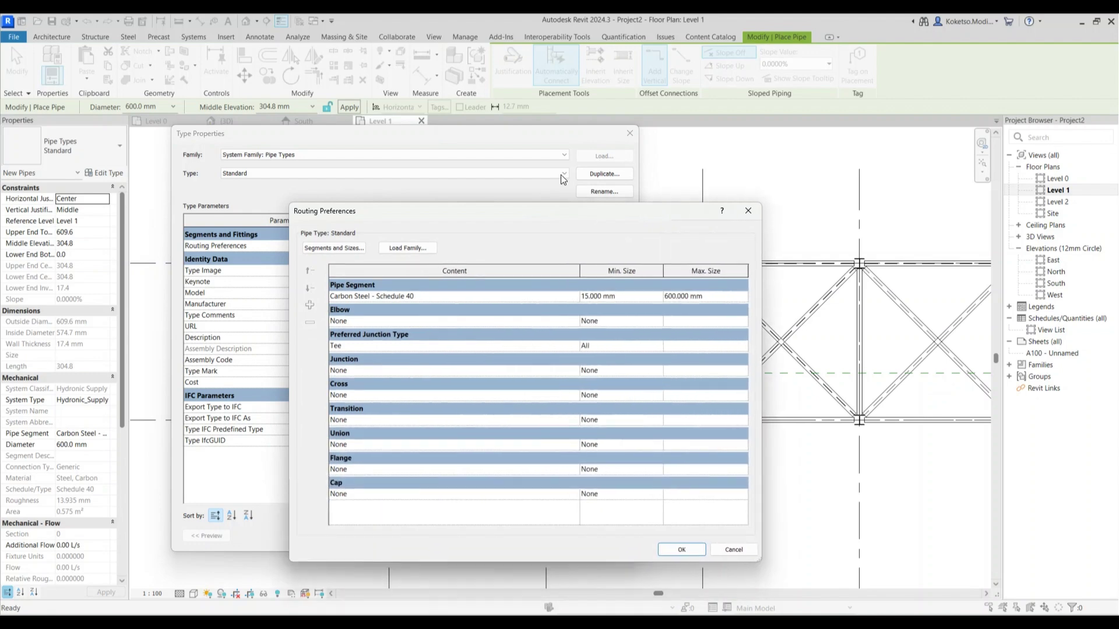
left_click_drag(541, 219, 493, 191)
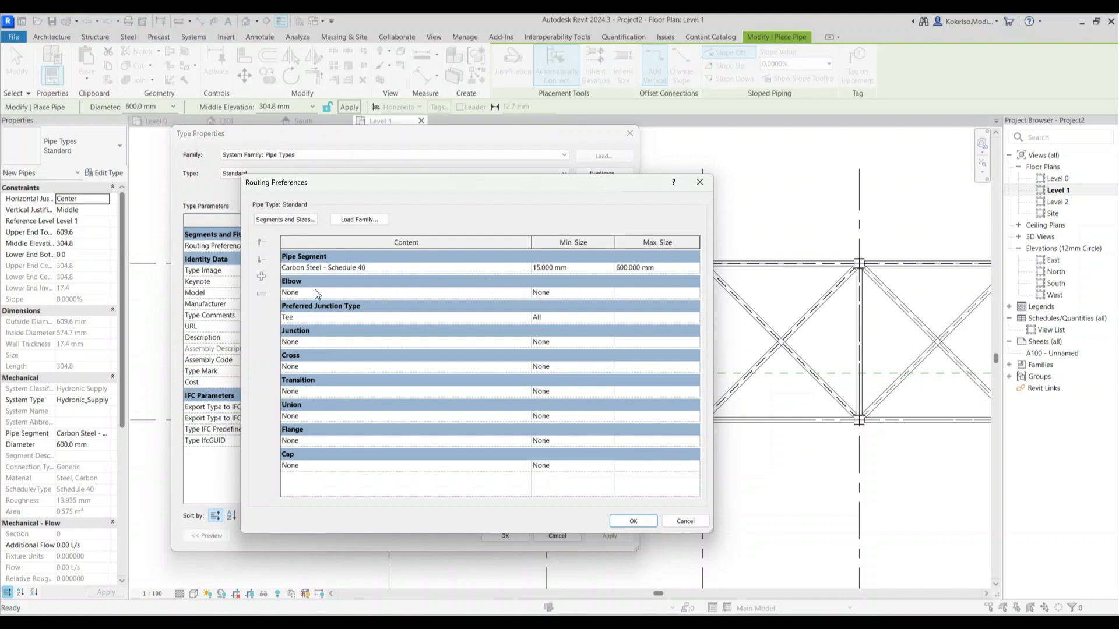
left_click(524, 293)
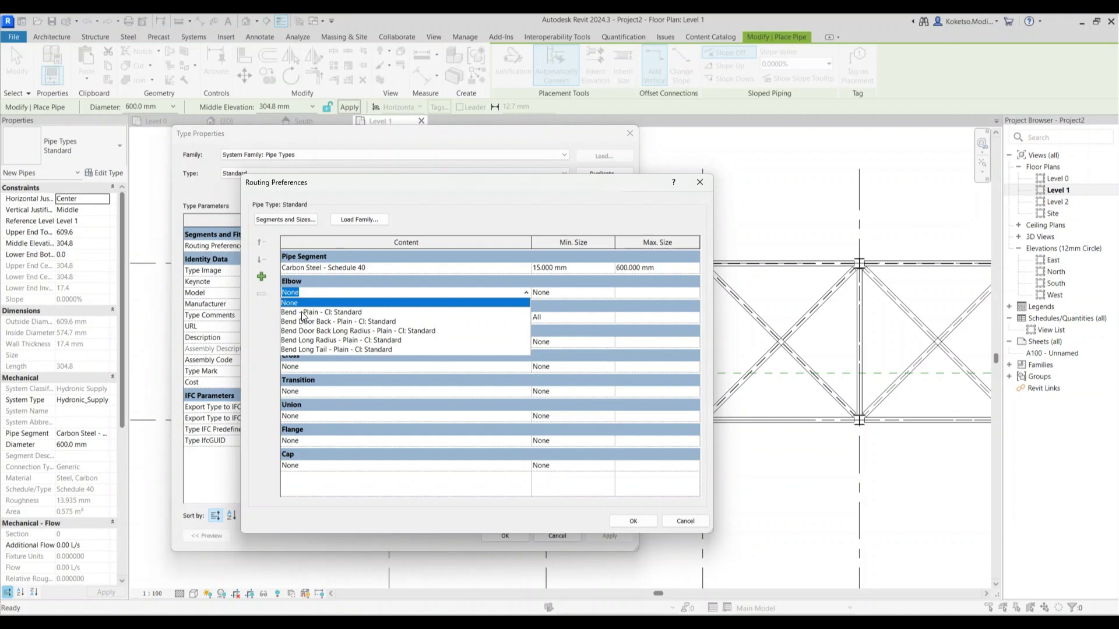
left_click(304, 315)
Keep Tee as the preferred junction type and assign Branch 90 Deg - Plain - CI: Standard as the junction
left_click(521, 317)
left_click(525, 317)
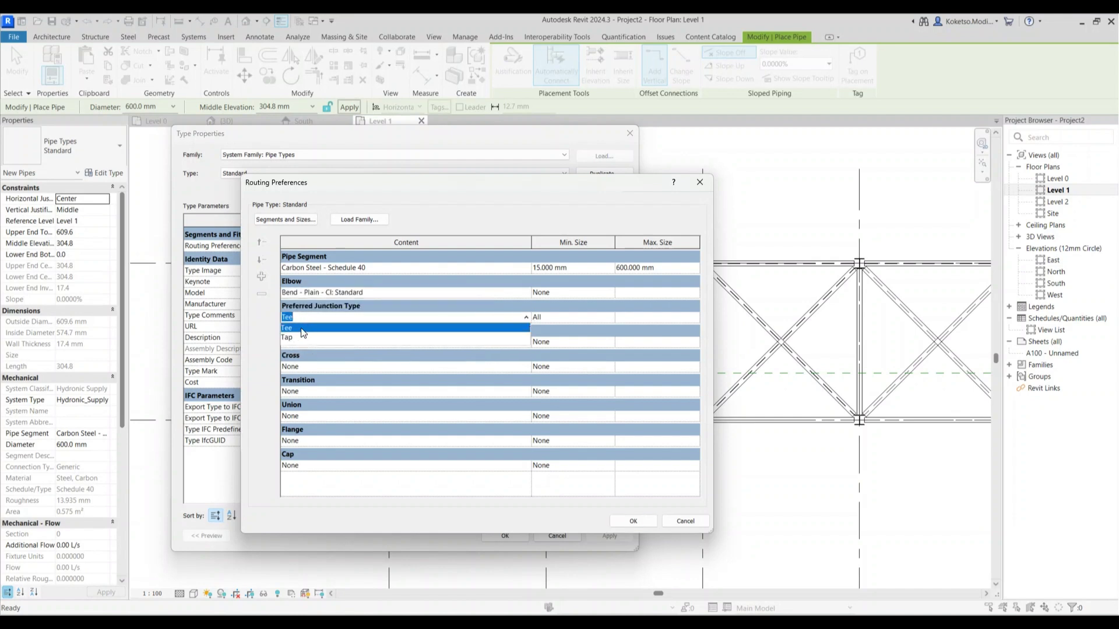
left_click(290, 330)
left_click(526, 341)
left_click(527, 341)
left_click(305, 362)
Assign Branch 90 Deg Double - Plain - CI: Standard as the cross and Taper Concentric - Plain - CI: Standard as the transition
left_click(526, 366)
left_click(526, 367)
left_click(315, 386)
left_click(522, 389)
left_click(522, 390)
left_click(313, 410)
Assign Coupling - DI: Standard as the union and Blank End - Socket - CI: Standard as the cap, leaving the flange at None
left_click(523, 415)
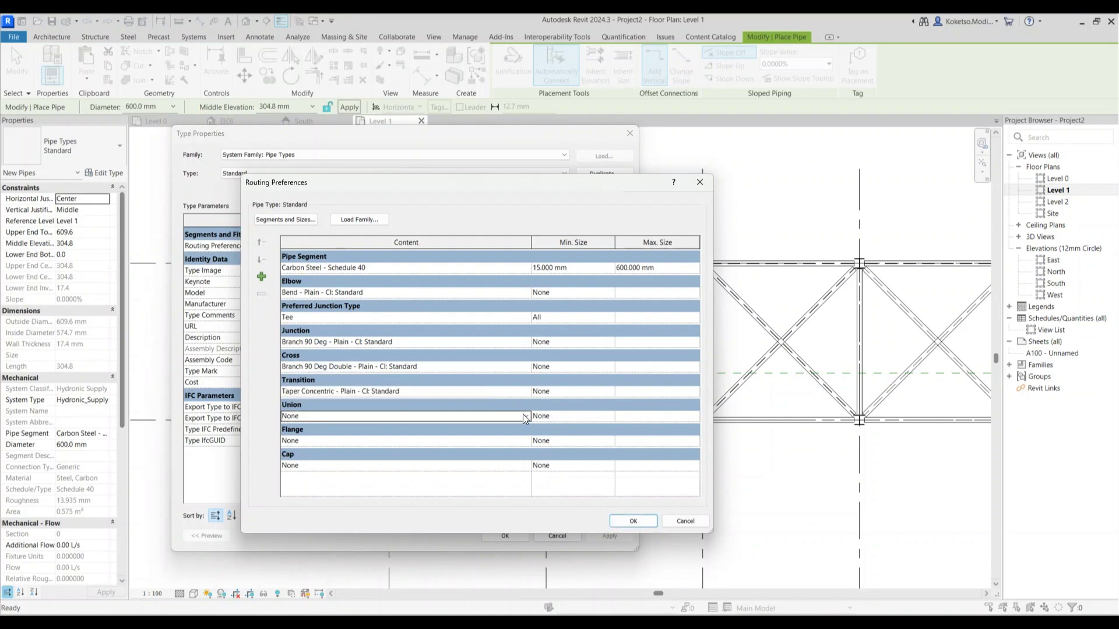
left_click(526, 415)
left_click(305, 435)
left_click(522, 440)
left_click(525, 440)
left_click(527, 452)
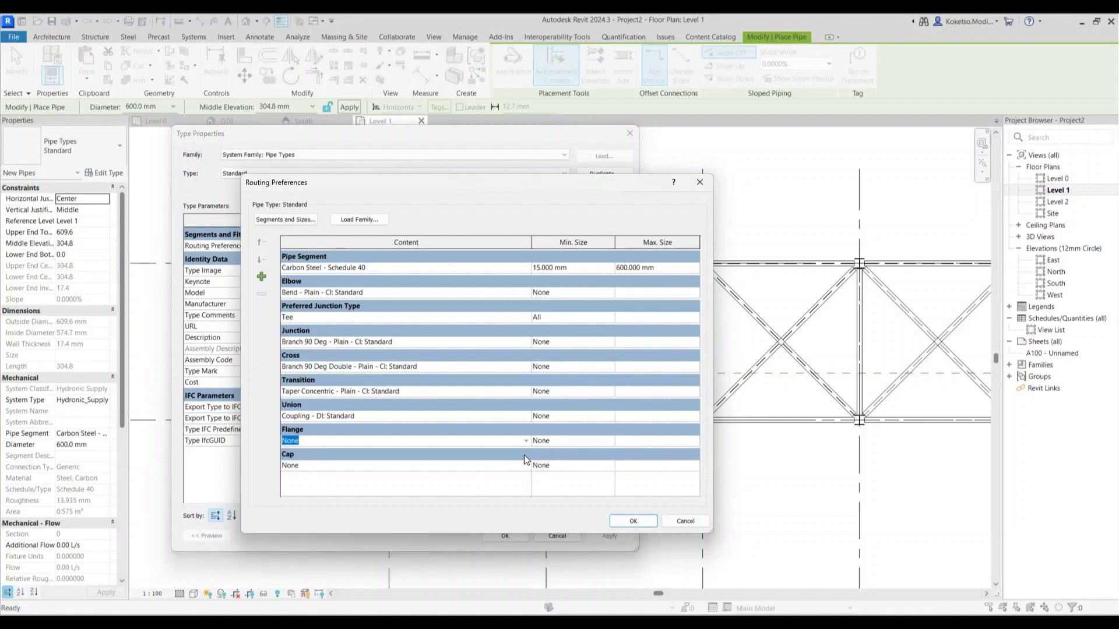
left_click(526, 466)
left_click(303, 491)
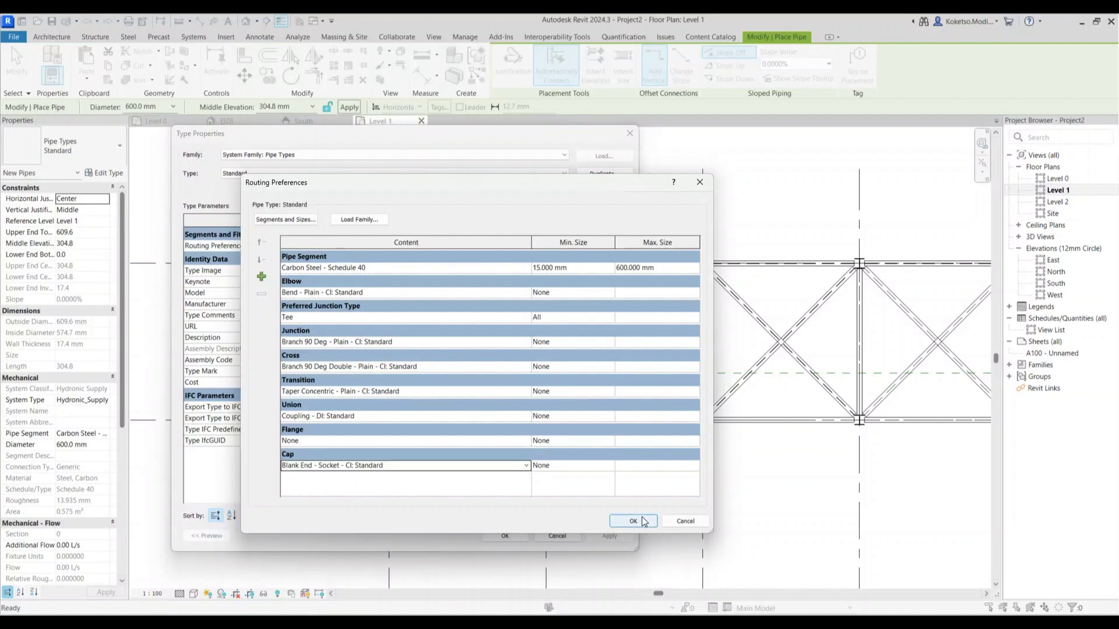
In the Standard pipe type's routing preferences, set the elbow, junction and cross minimum size to 15 mm, giving a 15–600 mm range
left_click(608, 292)
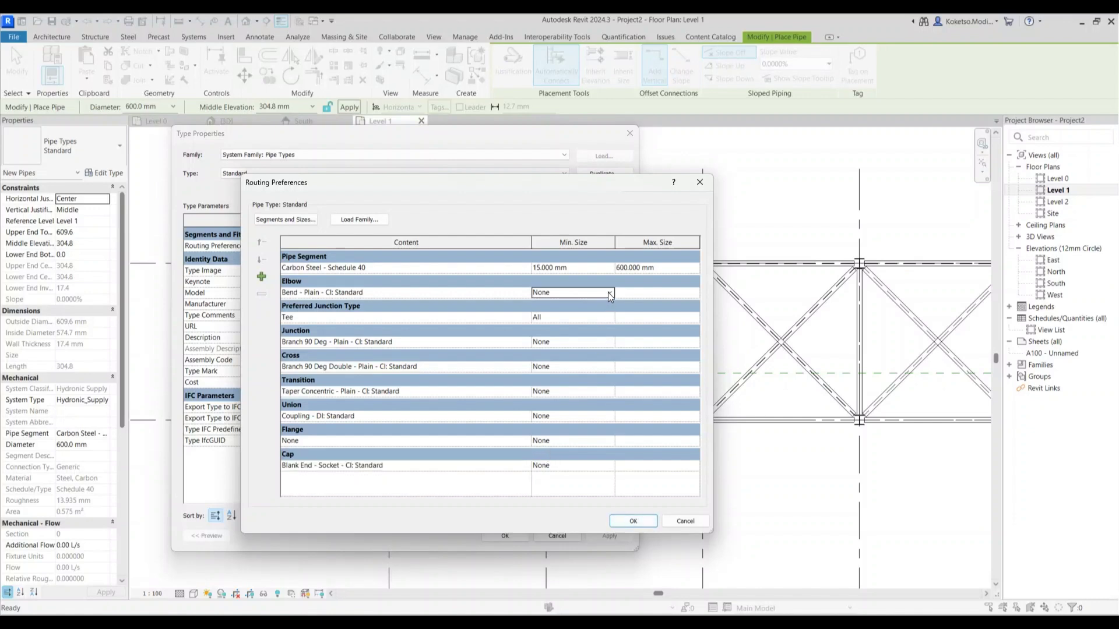
left_click(609, 292)
left_click(594, 317)
left_click(608, 341)
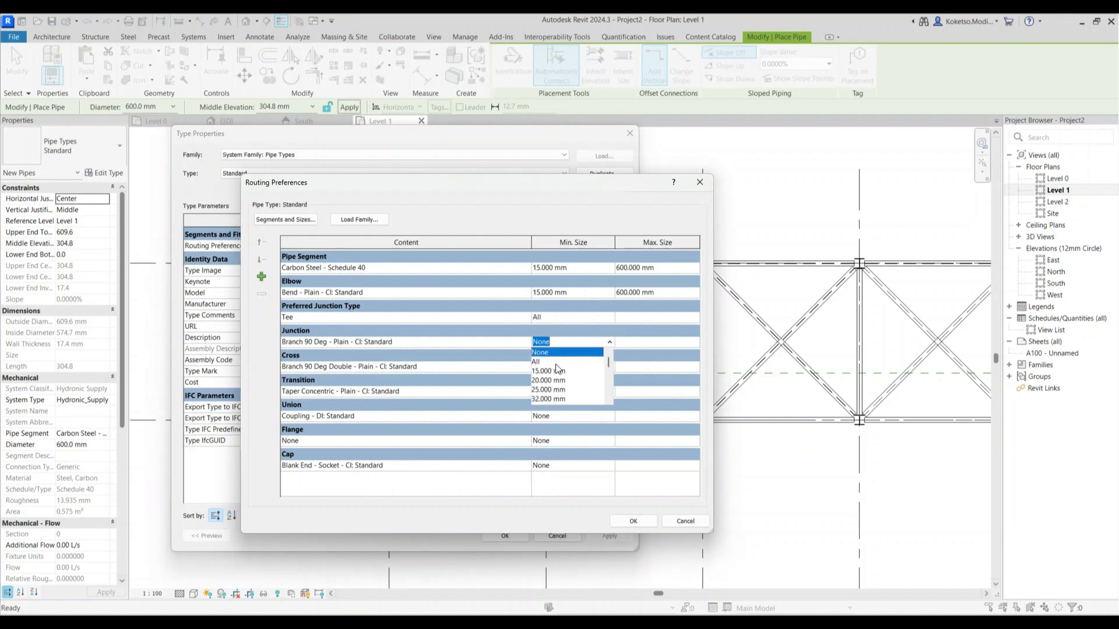
left_click(583, 373)
left_click(609, 366)
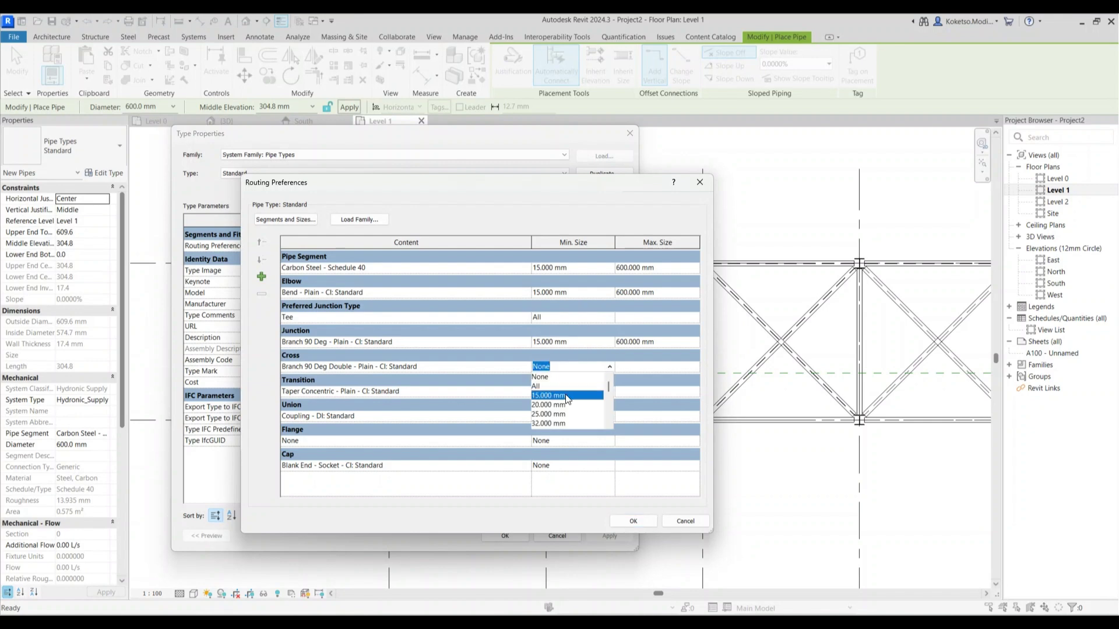
Set the transition, union, flange and cap minimum size to 15 mm, and accept the routing preferences and type properties
left_click(610, 392)
left_click(610, 416)
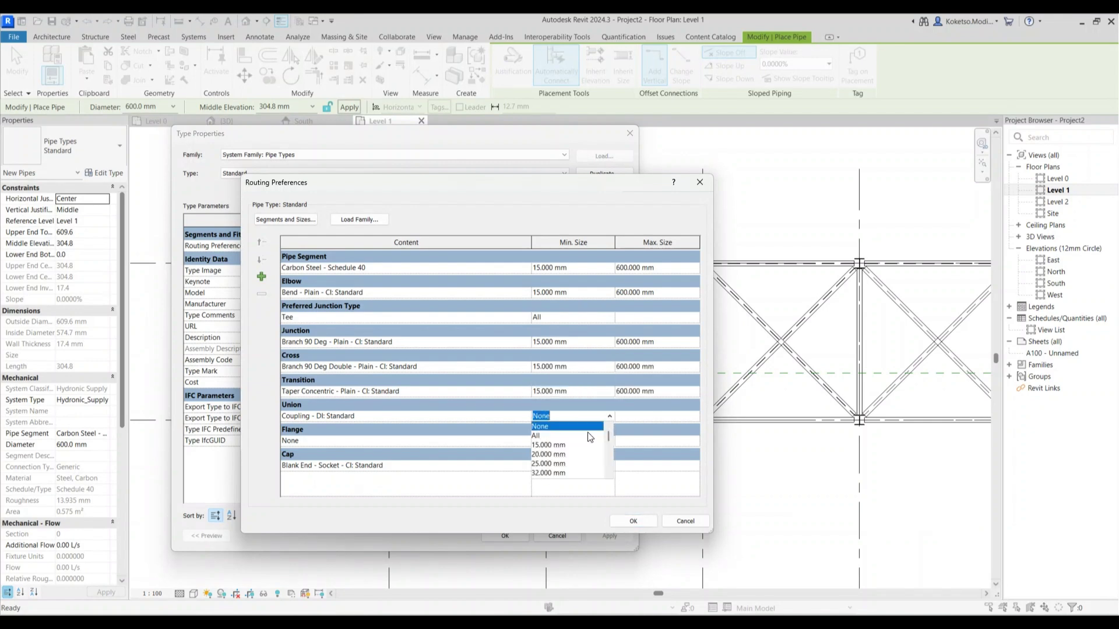
left_click(549, 445)
left_click(607, 440)
left_click(594, 470)
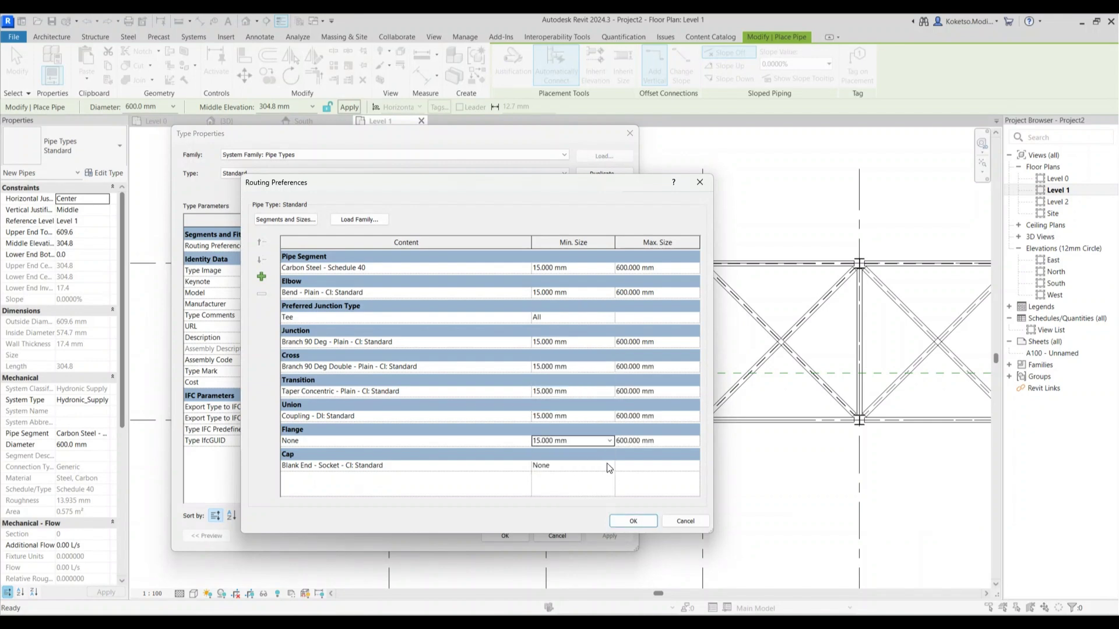
left_click(591, 466)
left_click(548, 495)
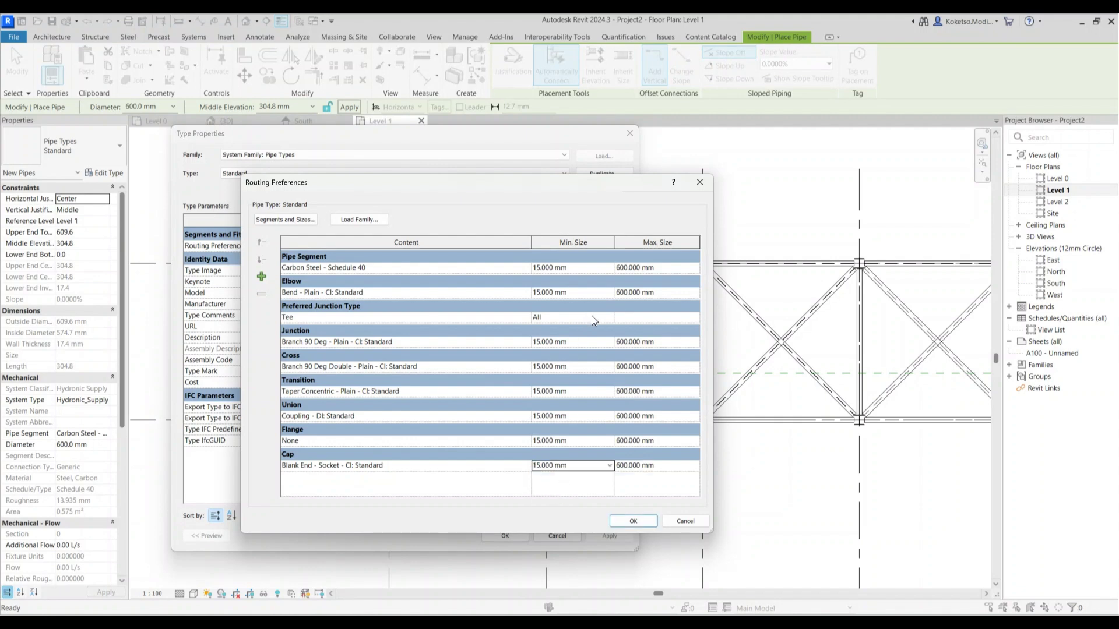
left_click(633, 521)
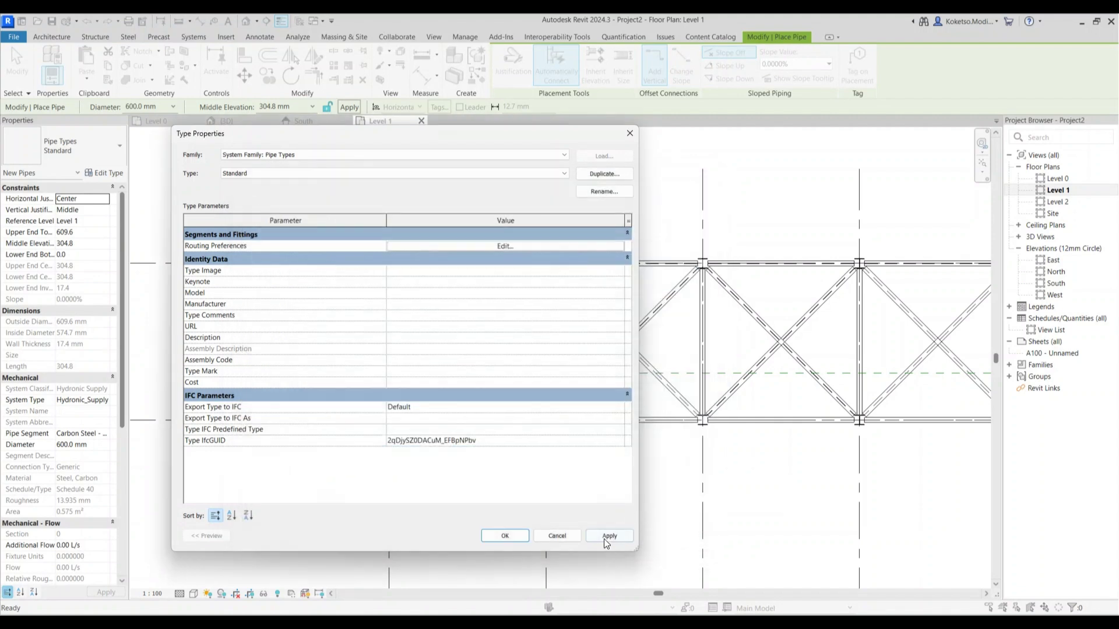
left_click(505, 536)
Draw a 600 mm pipe about 30.7 m long on the reference plane, from outside the first column row to the corner bay
scroll(349, 369, "up", 3)
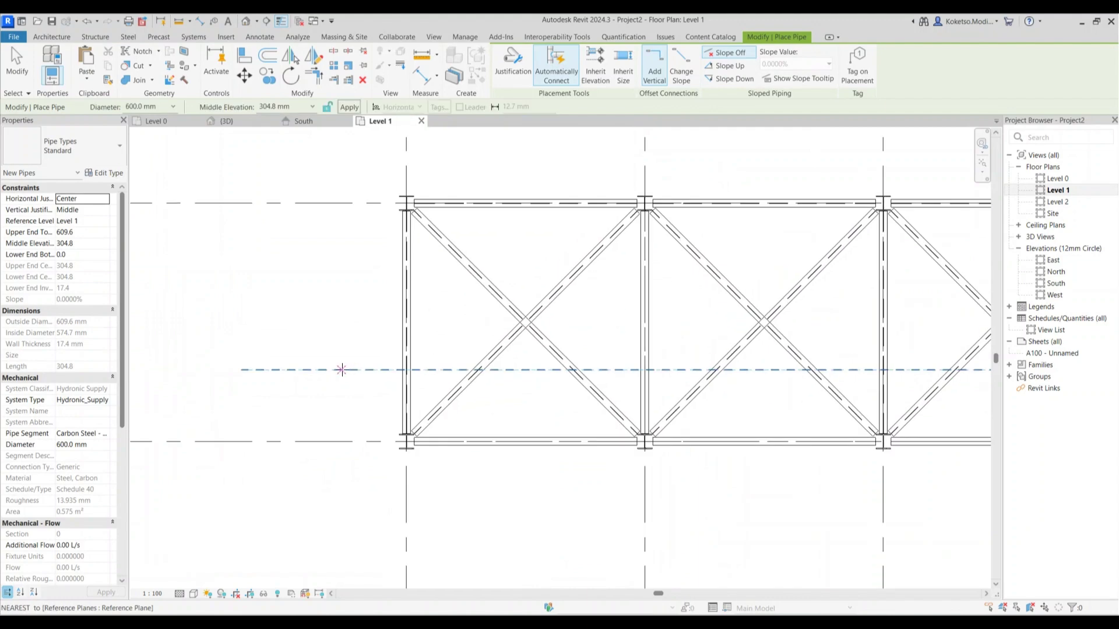
scroll(342, 369, "down", 2)
left_click(339, 369)
middle_click_drag(667, 379, 437, 396)
scroll(437, 397, "down", 1)
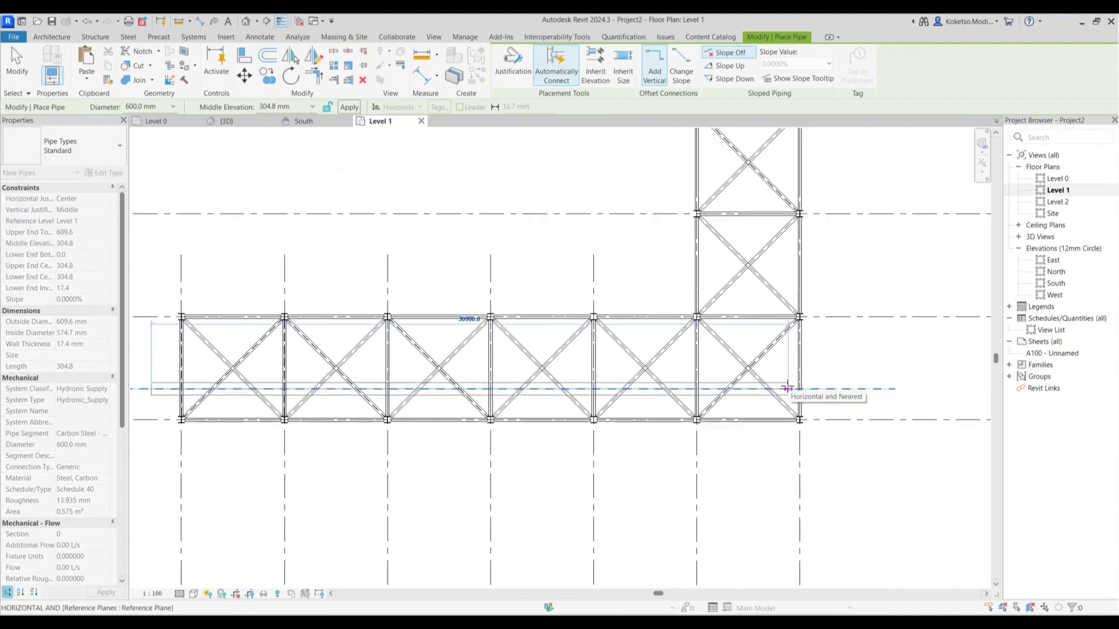
scroll(786, 388, "up", 1)
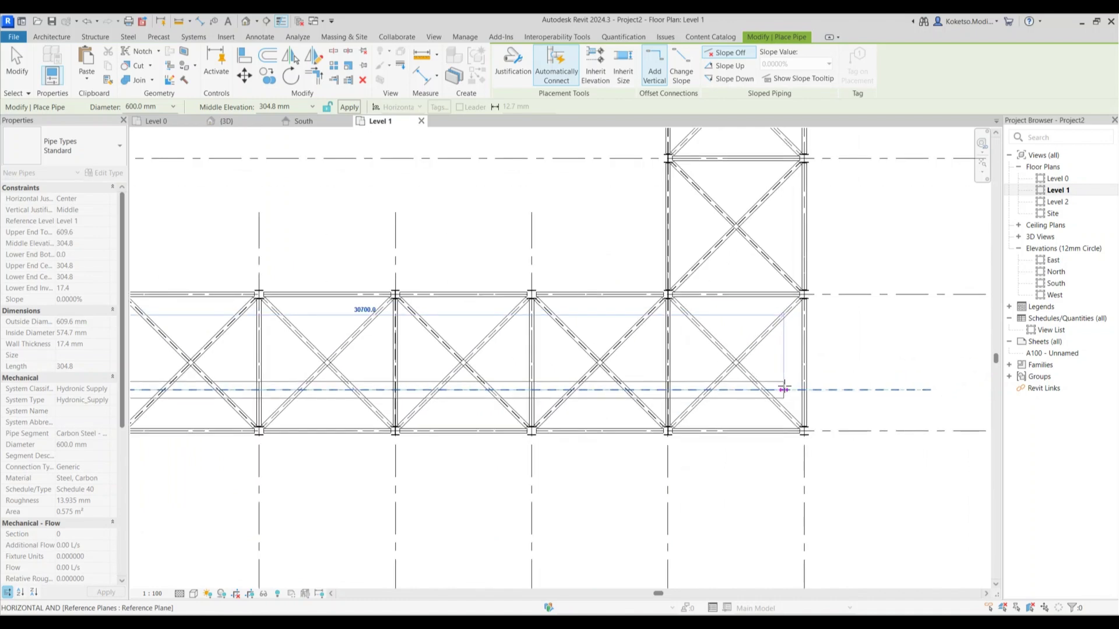
left_click(778, 389)
Continue the pipe vertically in plan along the connecting frame up to the upper corner bay
scroll(757, 349, "down", 2)
scroll(646, 230, "up", 1)
middle_click_drag(652, 214, 598, 183)
scroll(593, 327, "up", 2)
scroll(593, 299, "down", 2)
scroll(594, 297, "up", 1)
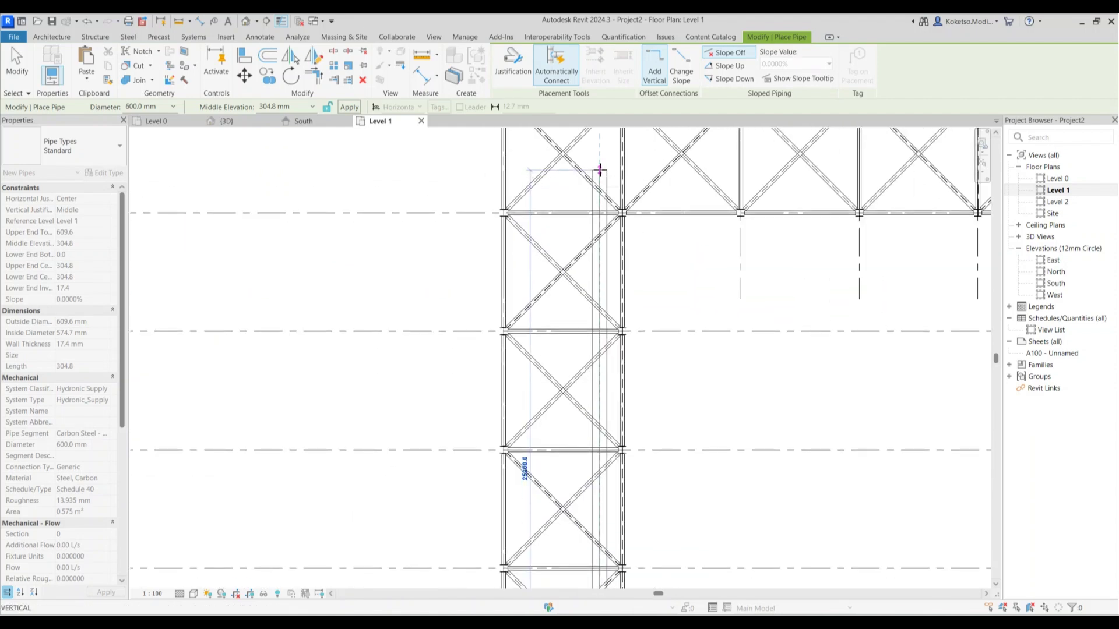
left_click(600, 166)
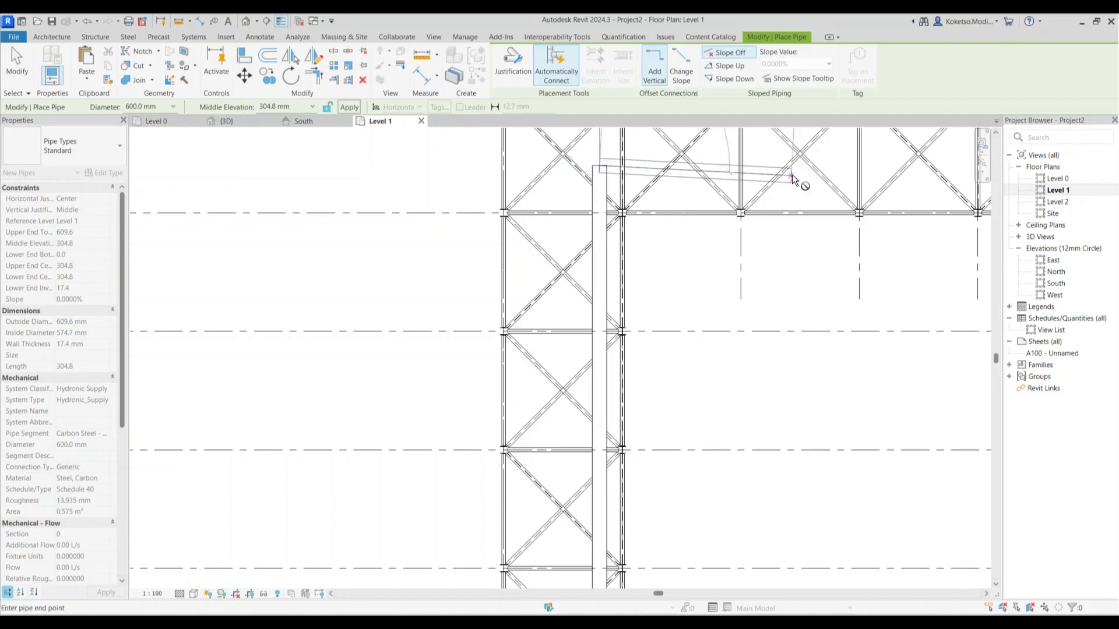
Continue the pipe horizontally about 38.9 m through the upper frame, past its last column row, and finish the run
scroll(865, 190, "down", 1)
middle_click_drag(865, 189, 607, 275)
middle_click_drag(834, 255, 461, 263)
scroll(659, 264, "up", 2)
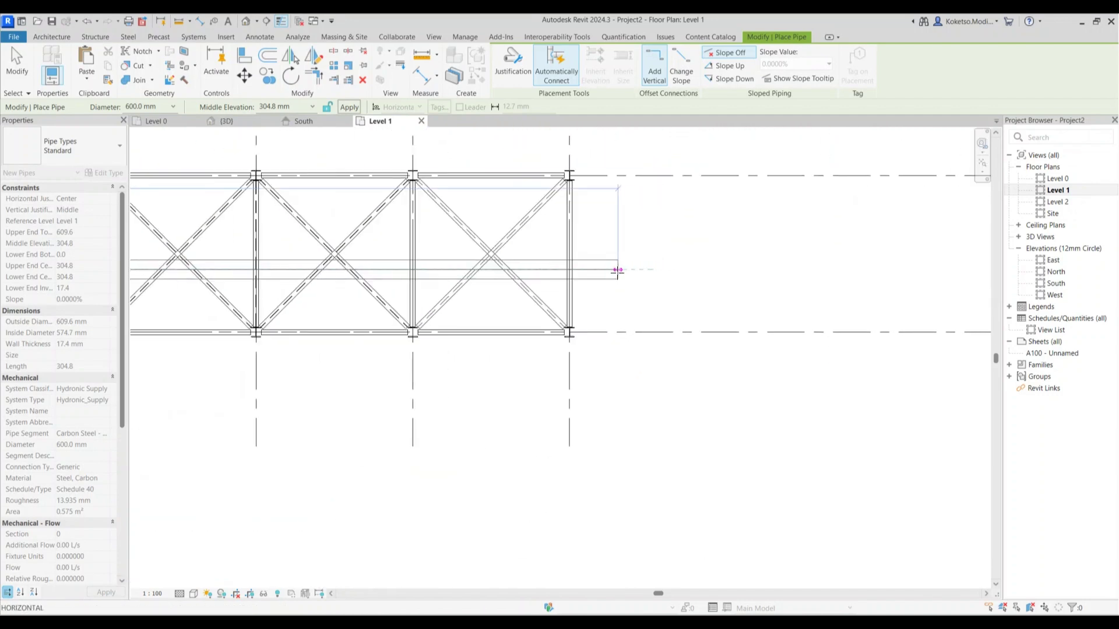
left_click(670, 280)
key("Escape")
key("Escape")
Add an aligned dimension between the upper horizontal pipe's centreline and the grid line below it
scroll(743, 280, "down", 3)
scroll(637, 276, "up", 1)
left_click(637, 277)
middle_click_drag(665, 293, 719, 299)
scroll(797, 280, "down", 1)
scroll(496, 280, "up", 1)
key("Escape")
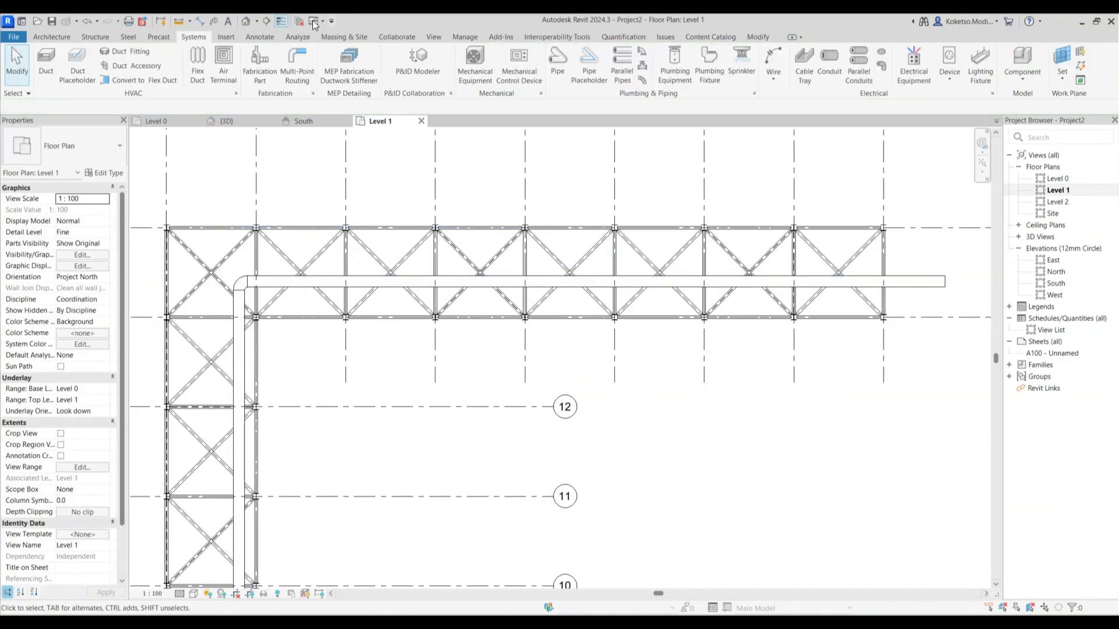
left_click(200, 21)
scroll(879, 278, "up", 2)
left_click(866, 278)
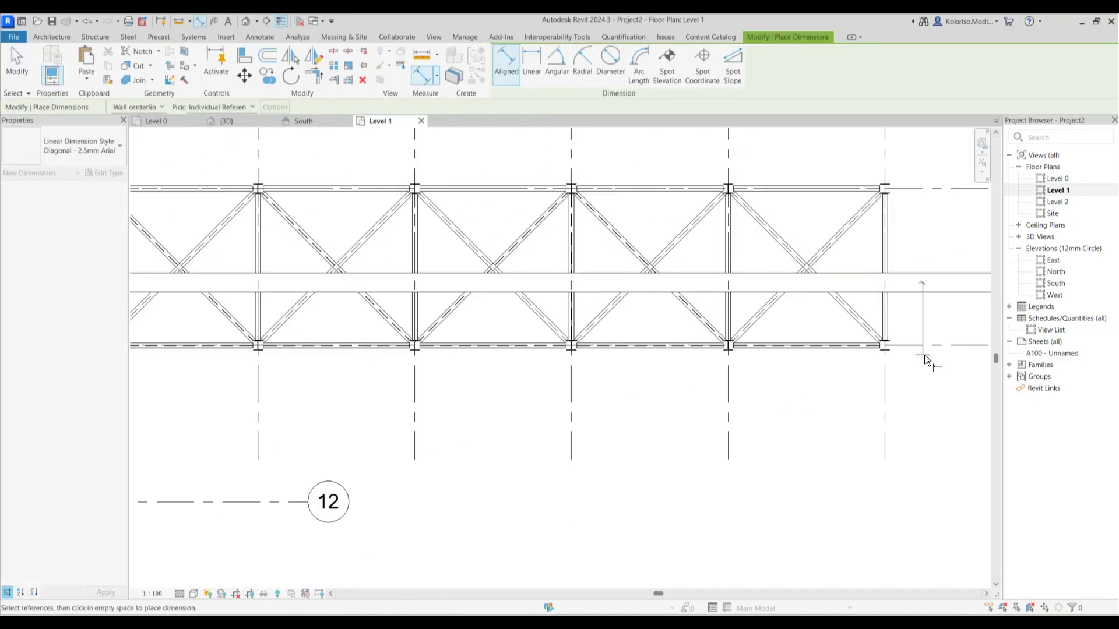
left_click(939, 341)
middle_click_drag(939, 341, 612, 360)
left_click(821, 298)
key("Escape")
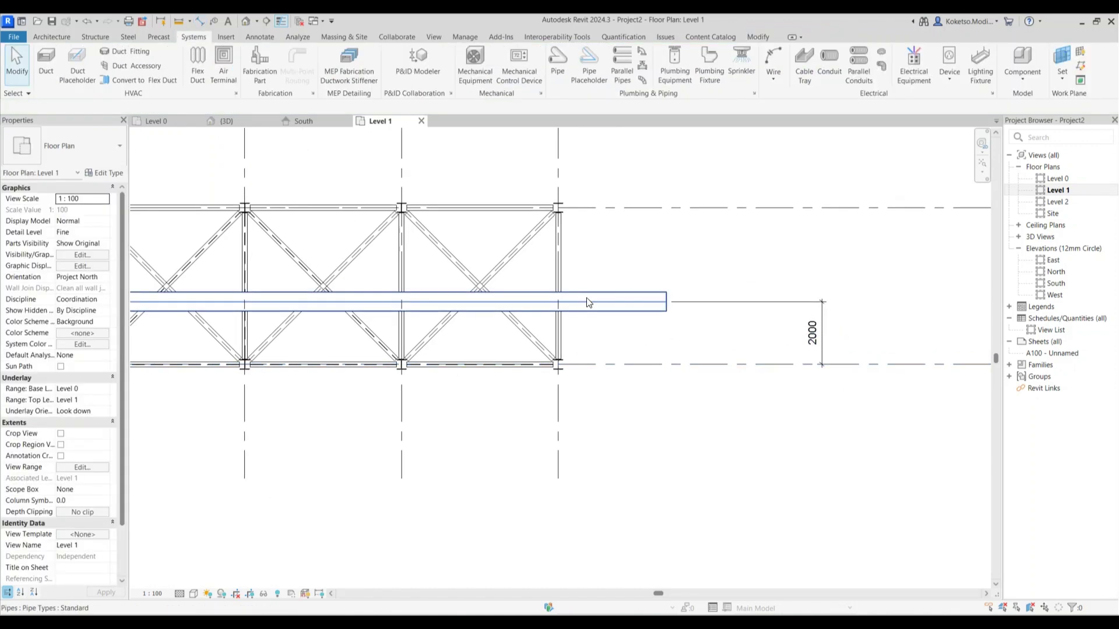
Move the upper horizontal pipe by setting its distance from the grid line below to 1500 mm
left_click(587, 300)
left_click(814, 336)
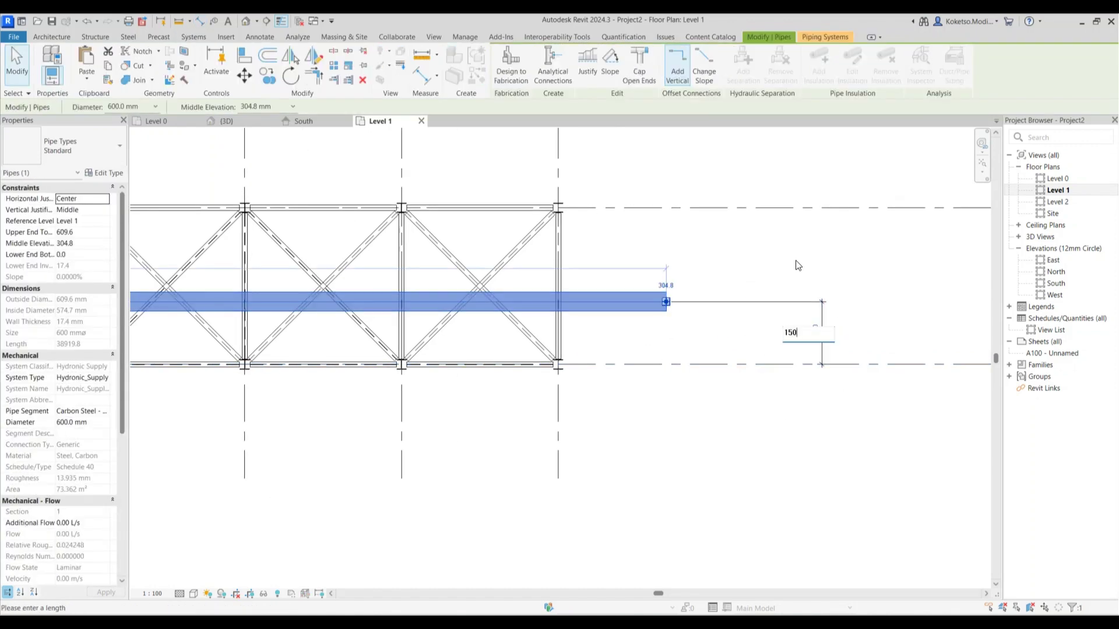
type("1500")
key("Return")
key("Escape")
scroll(803, 320, "down", 2)
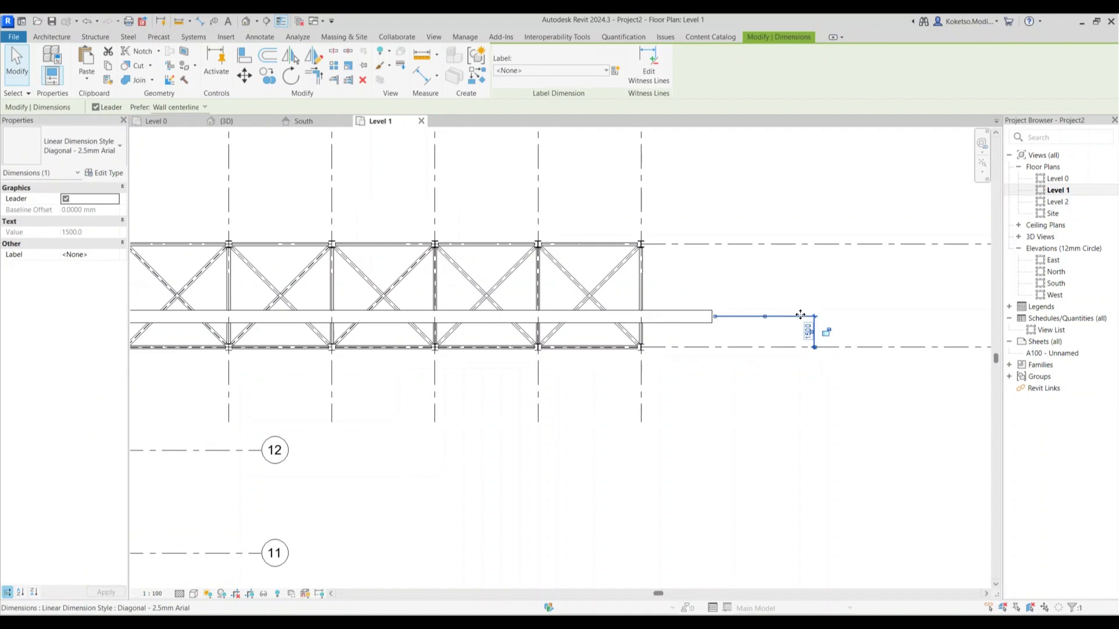
Add an aligned dimension between the vertical pipe run's centreline and grid line 7 beside it
scroll(800, 319, "down", 3)
scroll(373, 364, "up", 2)
middle_click_drag(466, 377, 498, 314)
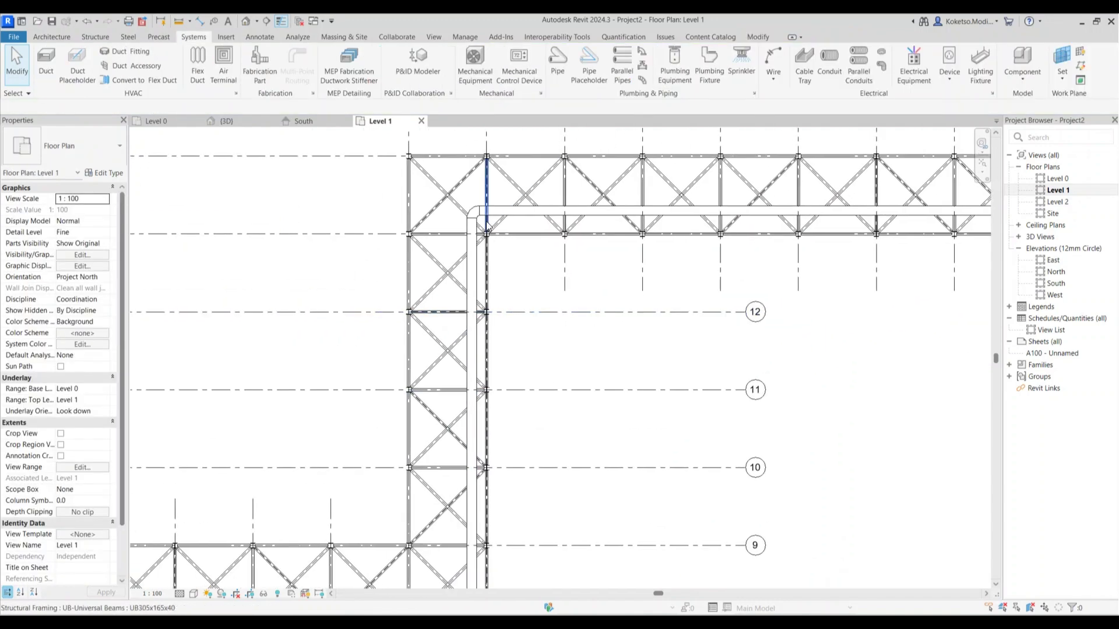
left_click(200, 22)
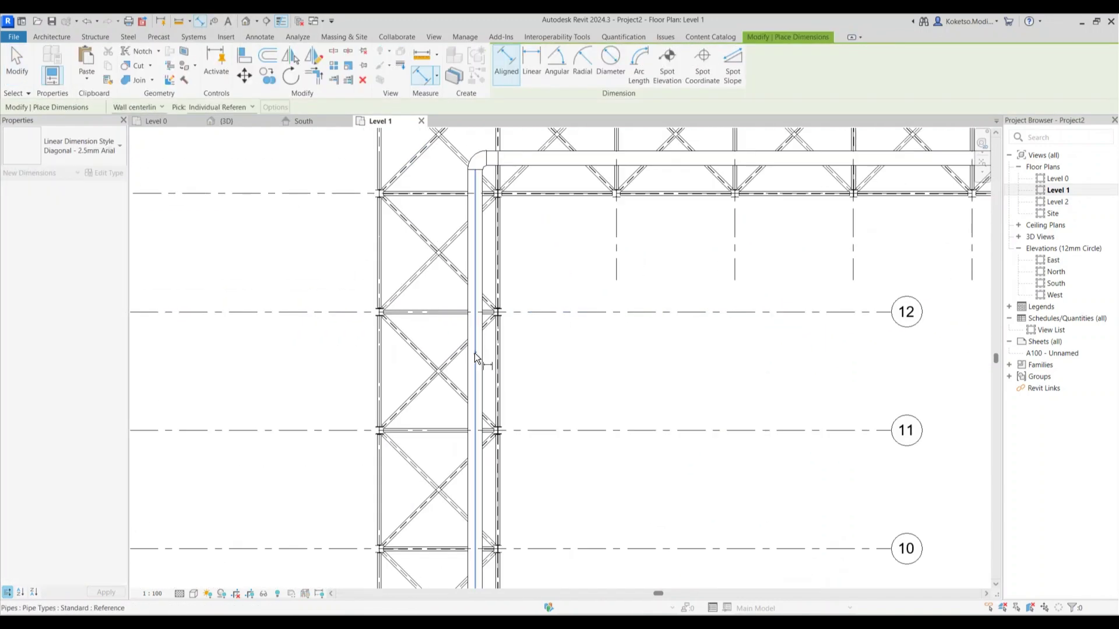
scroll(474, 352, "up", 3)
left_click(518, 182)
left_click(523, 171)
middle_click_drag(565, 118, 558, 236)
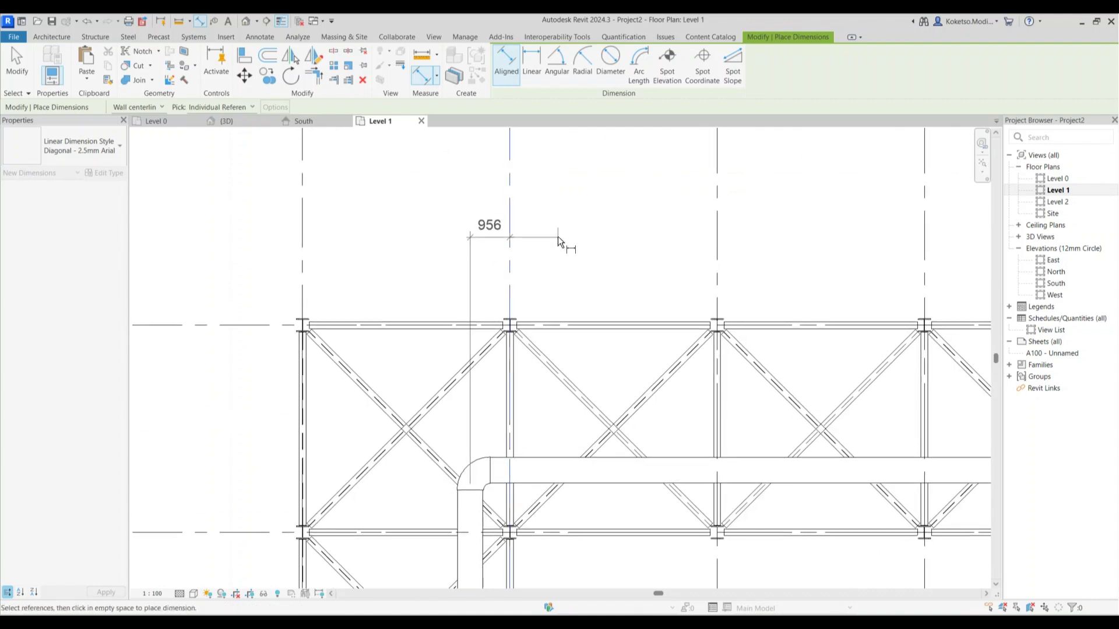
key("Escape")
key("Escape")
Set the vertical pipe run's distance from grid line 7 to 1500 mm, and delete that dimension
left_click(469, 525)
left_click(488, 224)
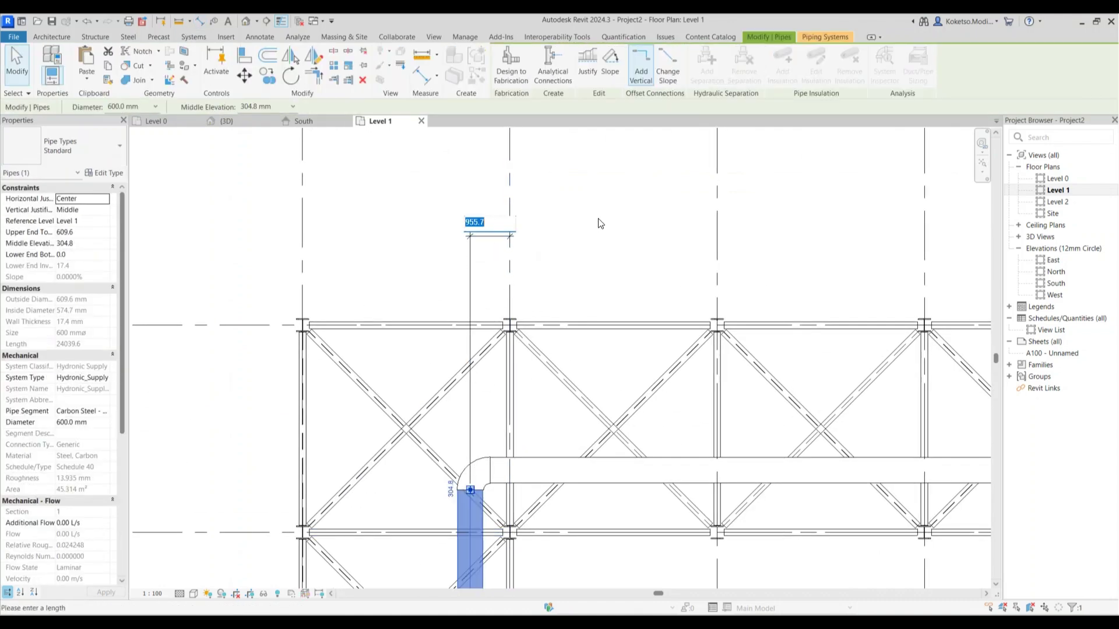
type("1500")
key("Return")
scroll(606, 196, "down", 2)
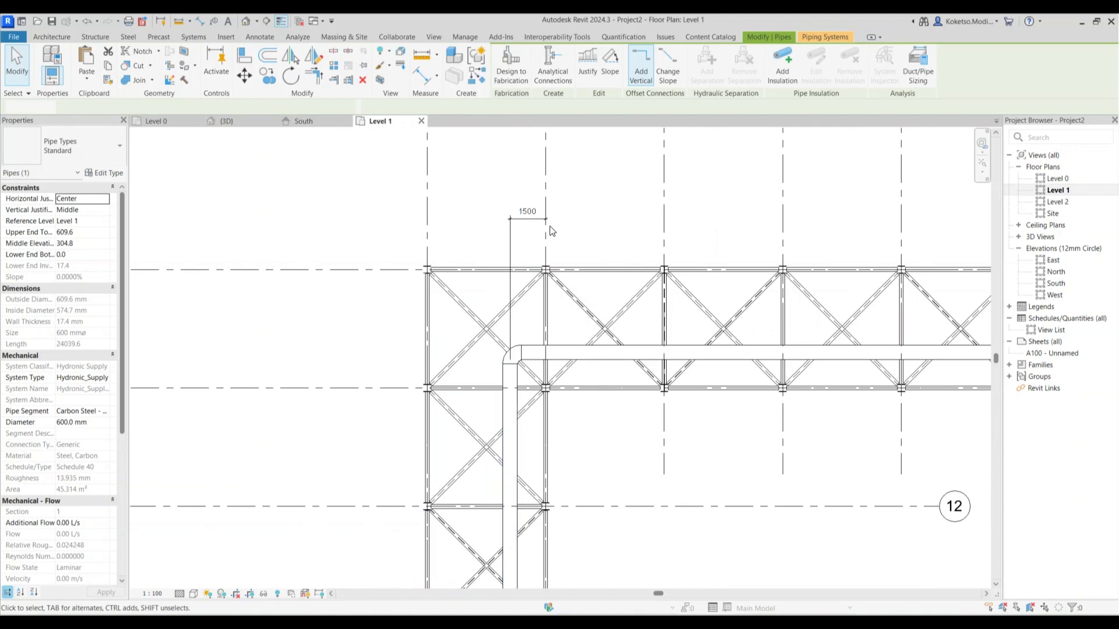
key("Escape")
left_click(527, 226)
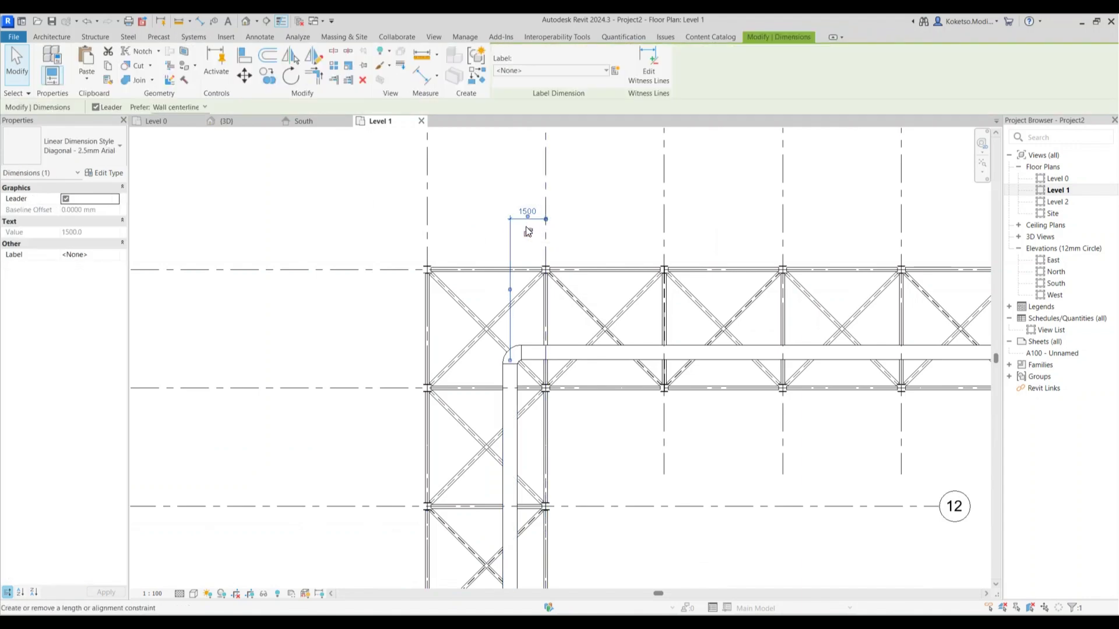
key("Delete")
Review the complete pipe run on the rack in plan and in the 3D view
scroll(530, 221, "down", 5)
scroll(321, 423, "up", 2)
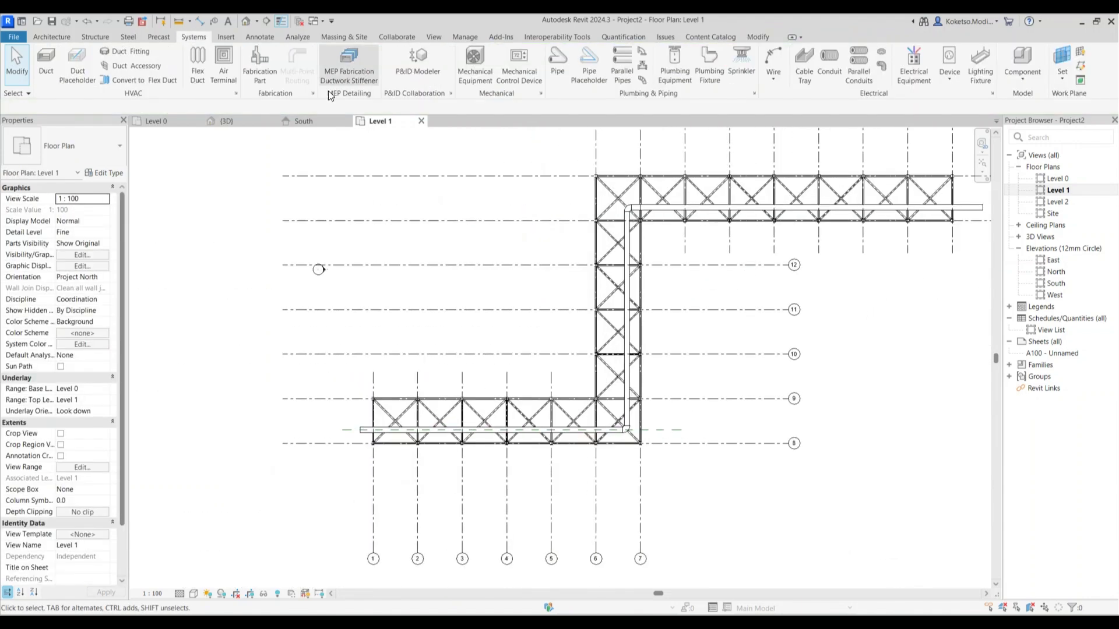
left_click(222, 121)
middle_click_drag(557, 517, 233, 61, "shift")
Open the South elevation, set its detail level to Fine and give it a visual style with filled surfaces
left_click(303, 120)
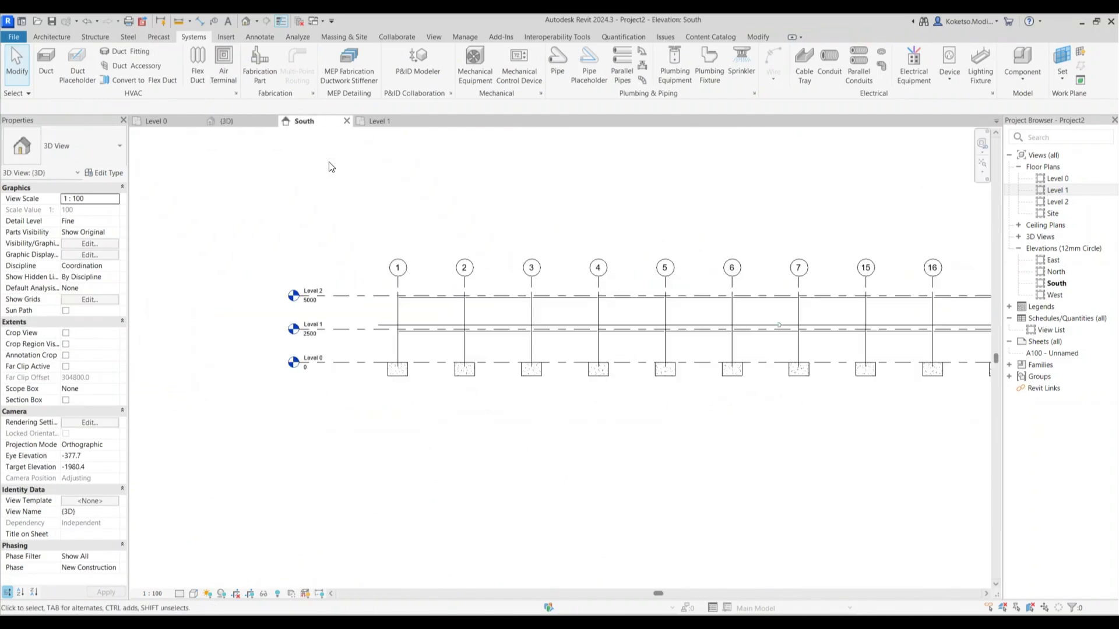
scroll(402, 339, "up", 3)
scroll(404, 322, "down", 2)
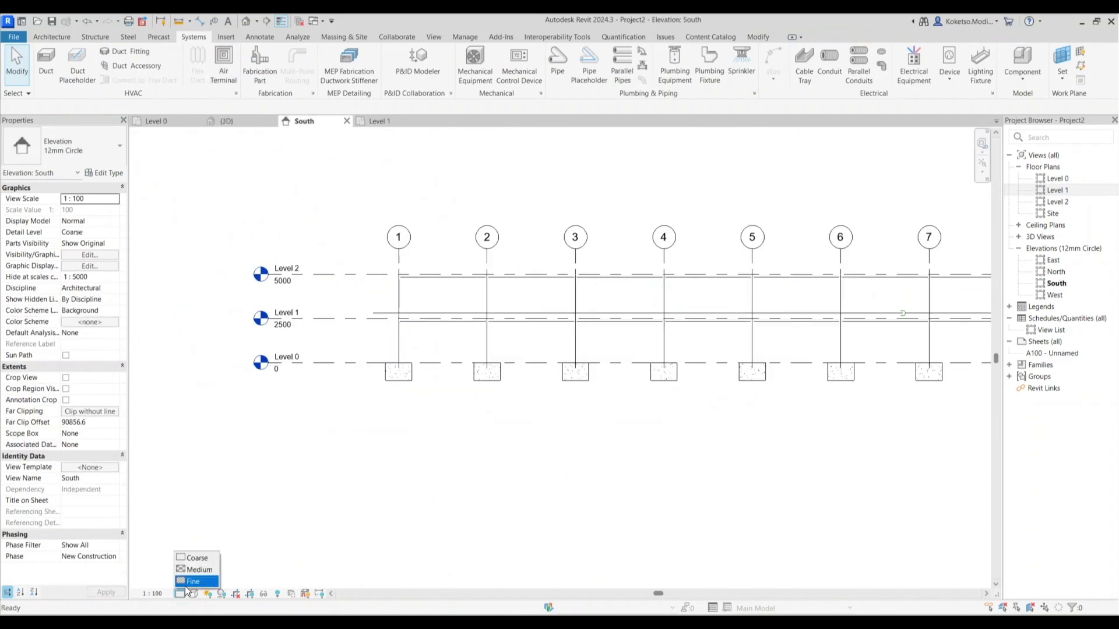
left_click(185, 582)
left_click(193, 593)
left_click(204, 572)
Examine in the South elevation how the pipe sits on the Level 1 beams and where it ends beyond grid 1
scroll(418, 311, "up", 5)
scroll(369, 245, "down", 7)
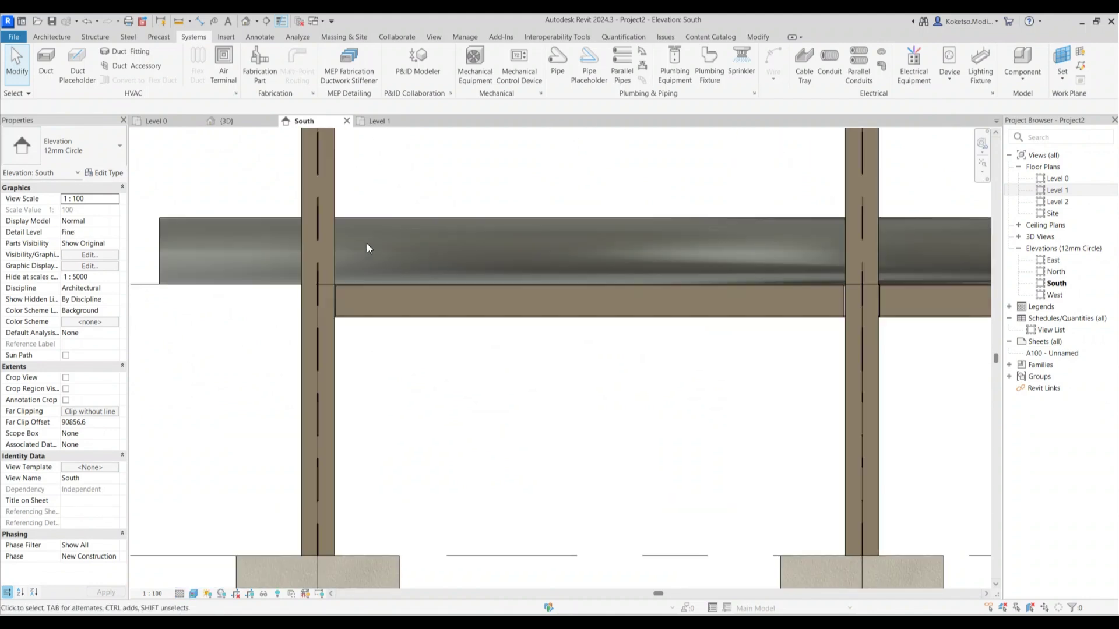
middle_click_drag(388, 296, 789, 289)
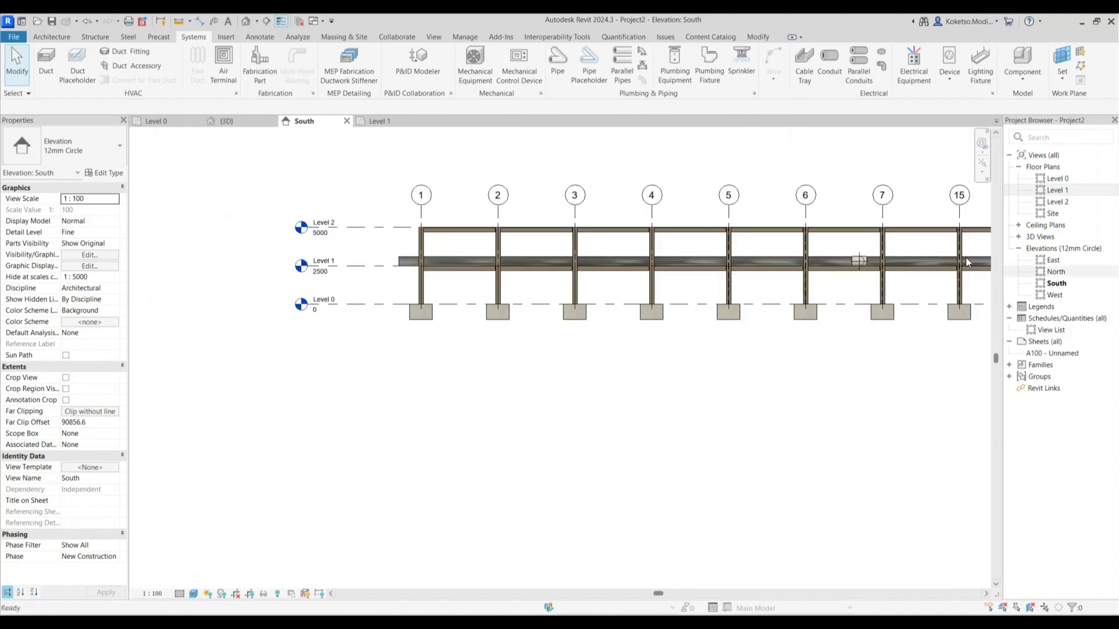
scroll(376, 243, "up", 3)
left_click(424, 280)
scroll(409, 289, "up", 2)
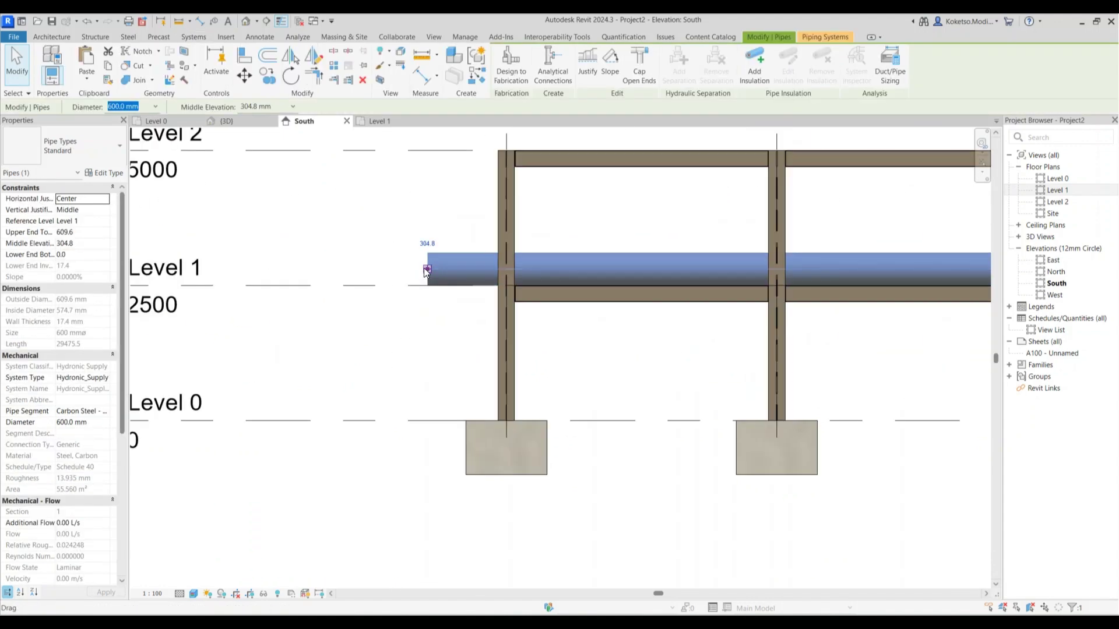
key("Escape")
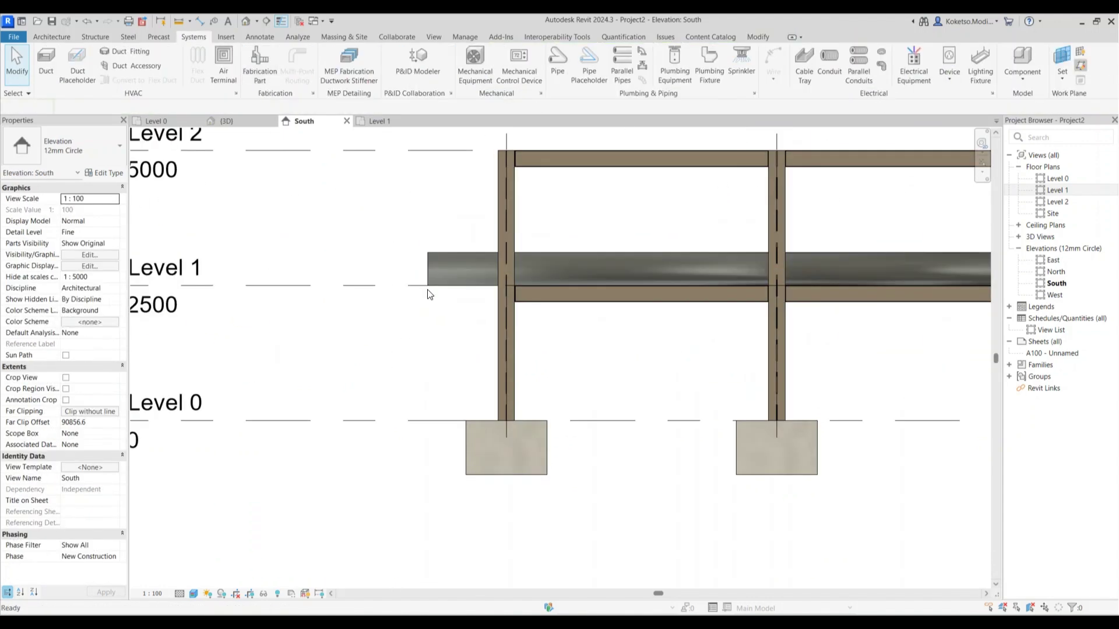
Draw a vertical reference plane outside the column at grid 1, beyond the pipe's free end, redoing the slanted first attempt
key("r")
key("p")
left_click(328, 200)
left_click(316, 513)
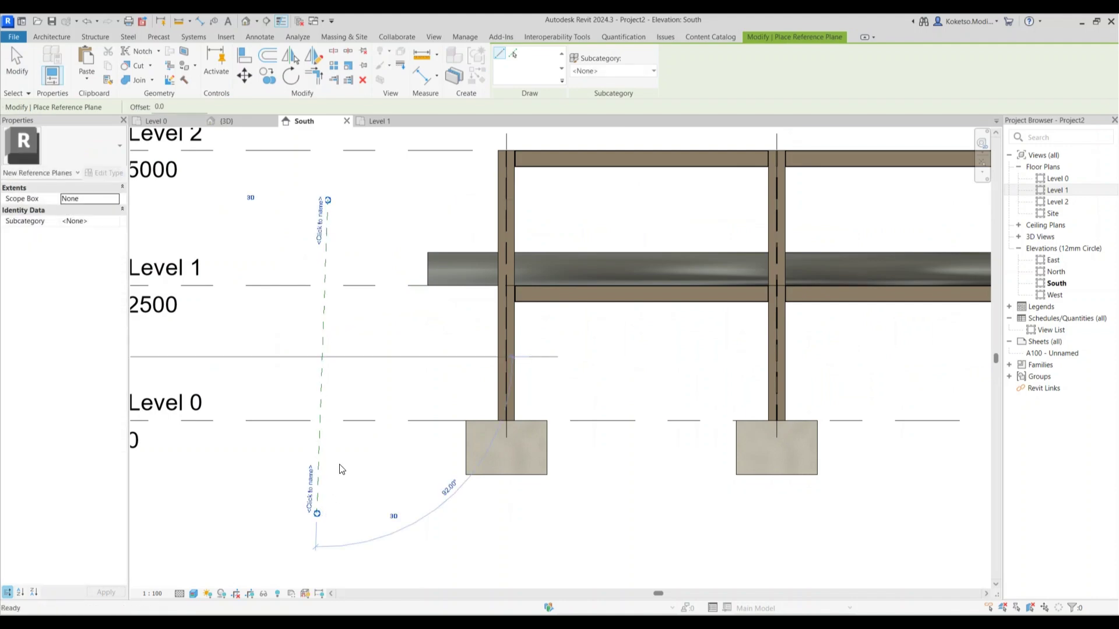
key("ctrl+z")
left_click(324, 204)
left_click(324, 511)
key("Escape")
key("Escape")
Set the reference plane's distance from the column at grid 1 to about 3000 mm
left_click(402, 255)
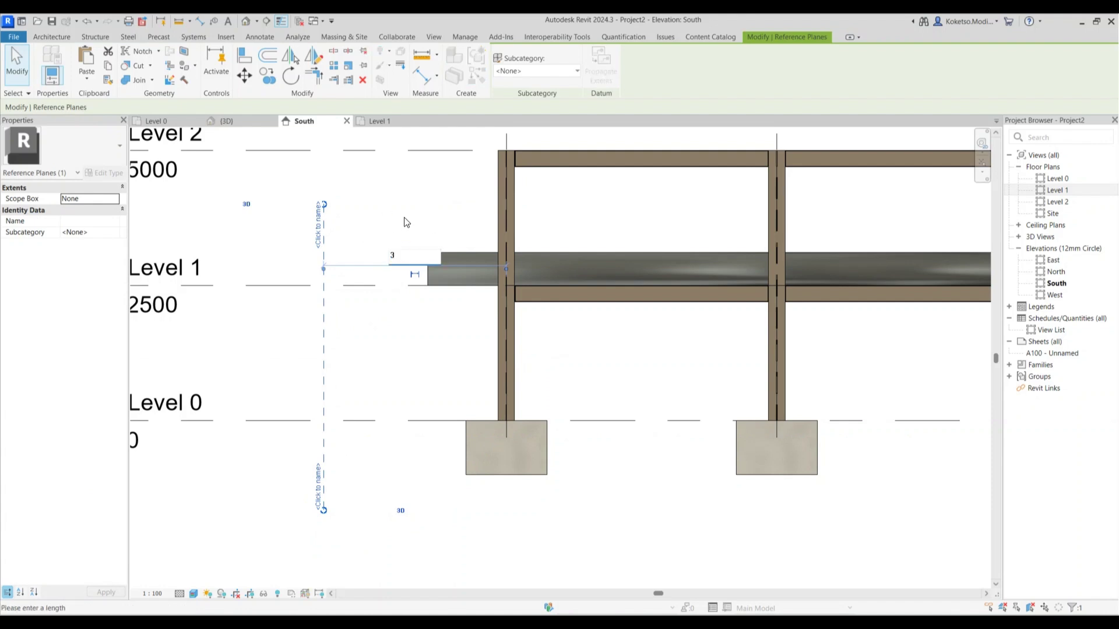
key("Return")
key("Escape")
Extend the pipe's free end beyond grid 1 out to the vertical reference plane
left_click(428, 262)
left_click_drag(428, 269, 345, 269)
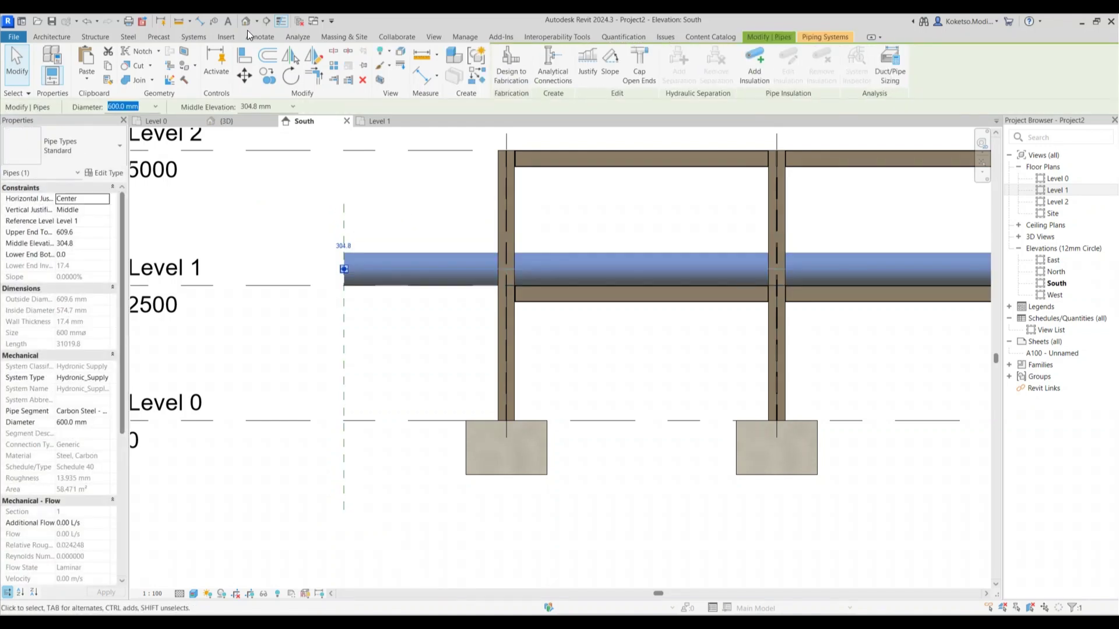
key("Escape")
left_click(94, 36)
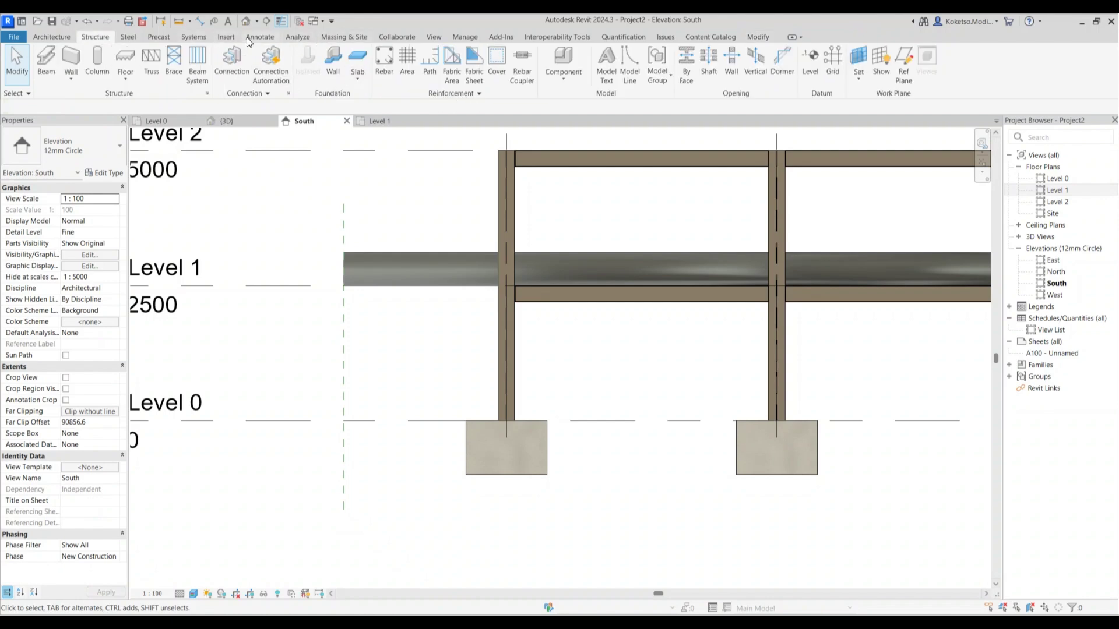
Draw a vertical pipe straight down from the existing pipe's end at the reference plane beyond grid 1, ending below Level 0
left_click(193, 38)
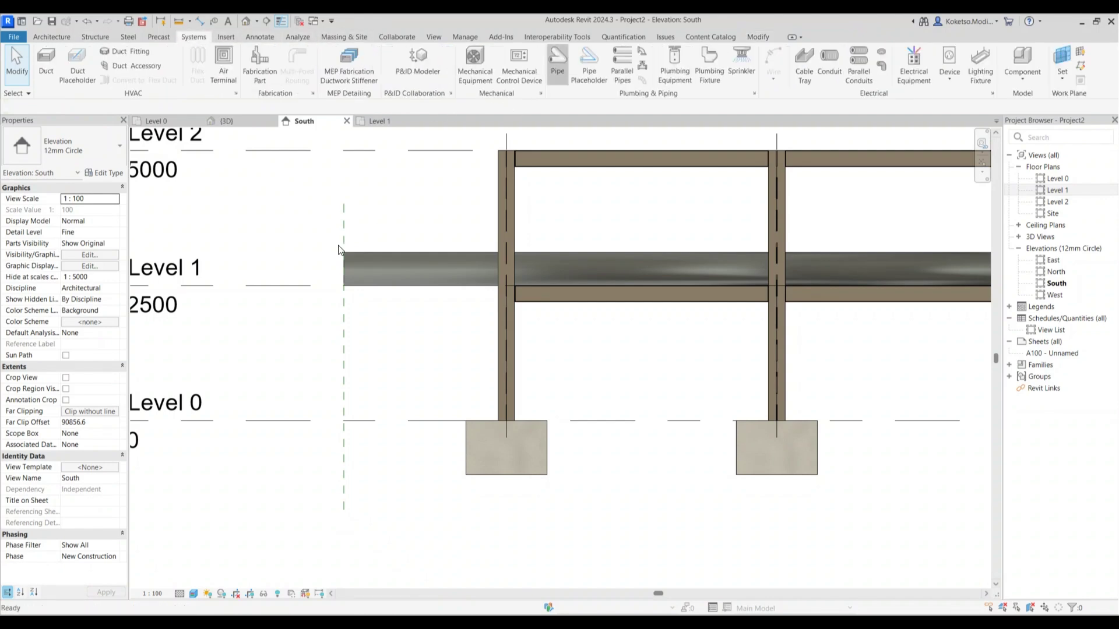
left_click(343, 268)
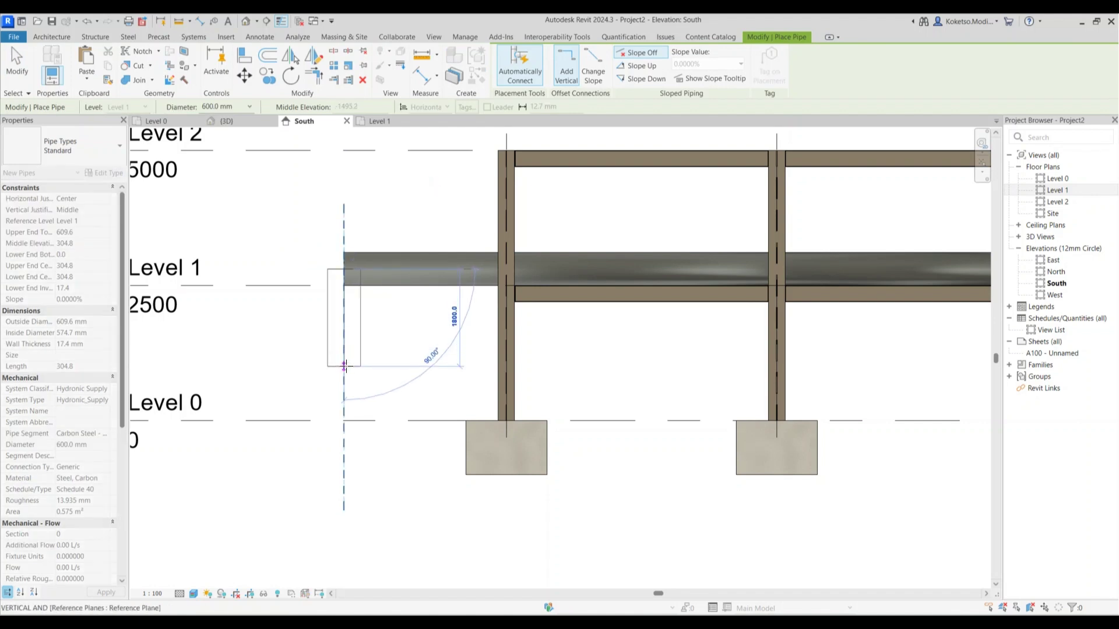
left_click(367, 446)
key("Escape")
key("Escape")
left_click(262, 120)
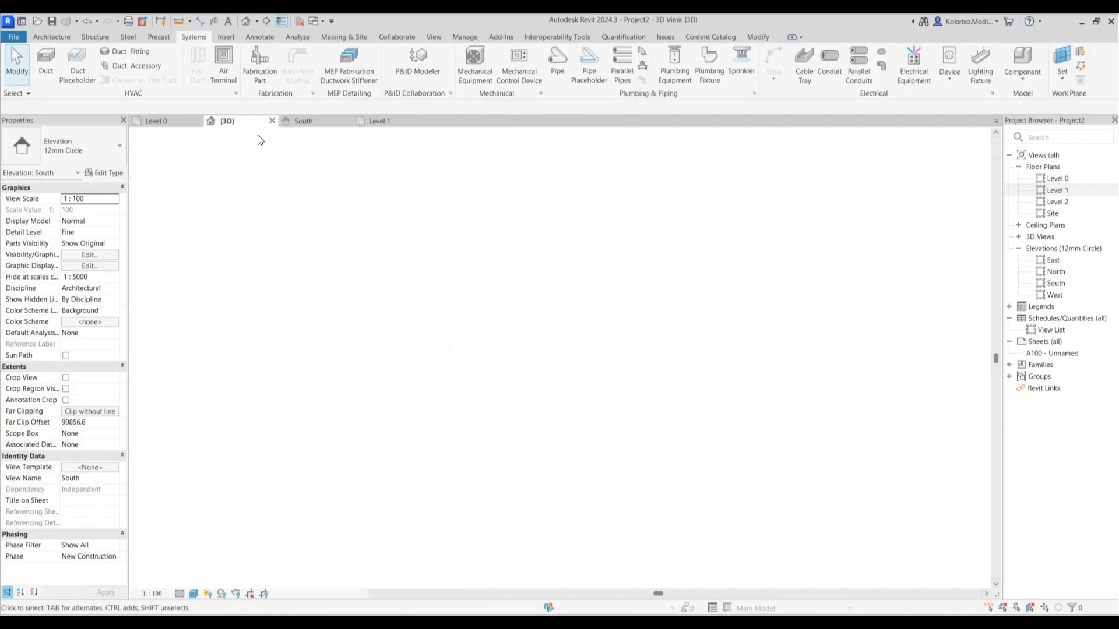
middle_click_drag(315, 399, 252, 391, "shift")
scroll(252, 392, "down", 3)
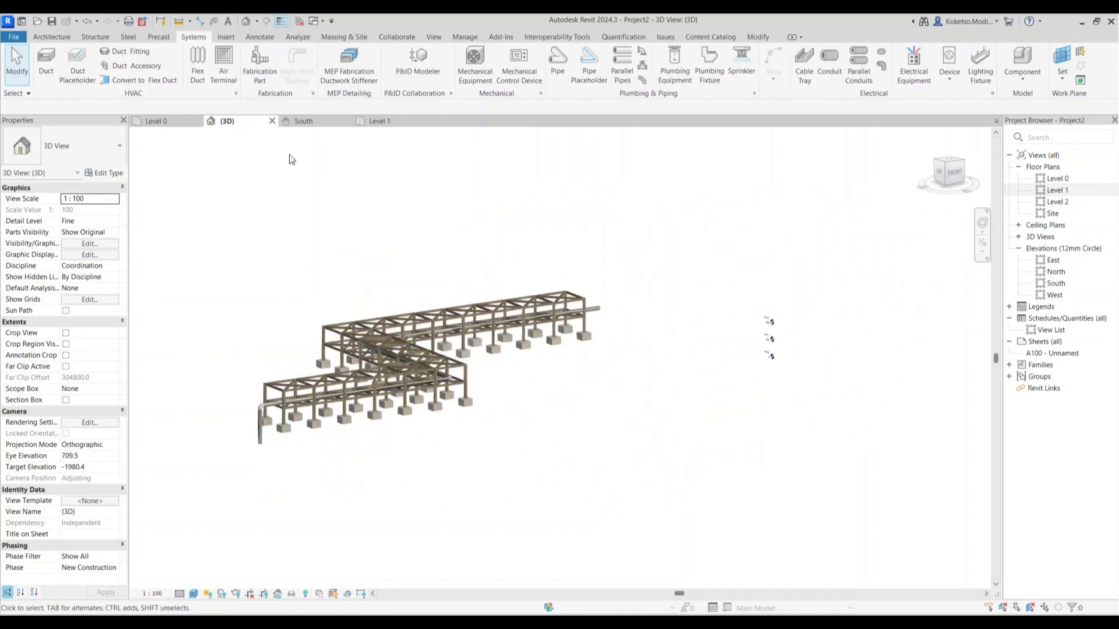
Draw a vertical reference plane in the South elevation outside the column at grid 21, beyond the pipe's free end
left_click(296, 120)
scroll(350, 324, "down", 3)
scroll(559, 308, "up", 5)
scroll(559, 309, "up", 1)
scroll(581, 287, "down", 2)
key("r")
key("p")
left_click(610, 150)
left_click(612, 517)
key("Escape")
Set the new reference plane's distance from the column at grid 21 to 3000 mm
left_click(527, 218)
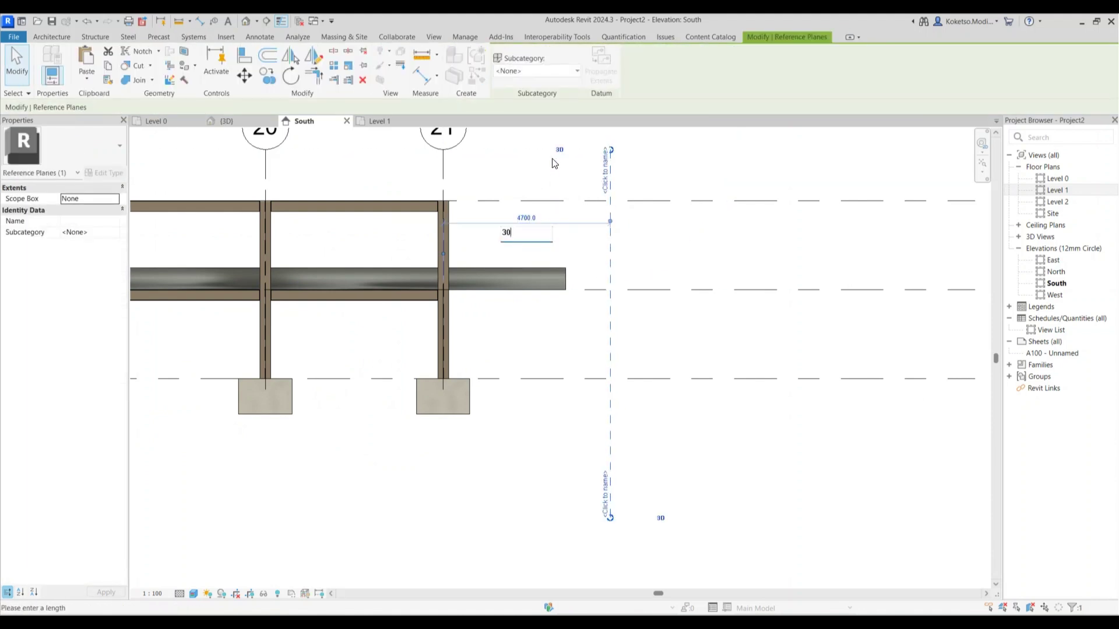
type("3000")
key("Return")
key("Escape")
Shorten the pipe's free end beyond grid 21 back to the vertical reference plane
scroll(562, 268, "up", 2)
left_click(562, 271)
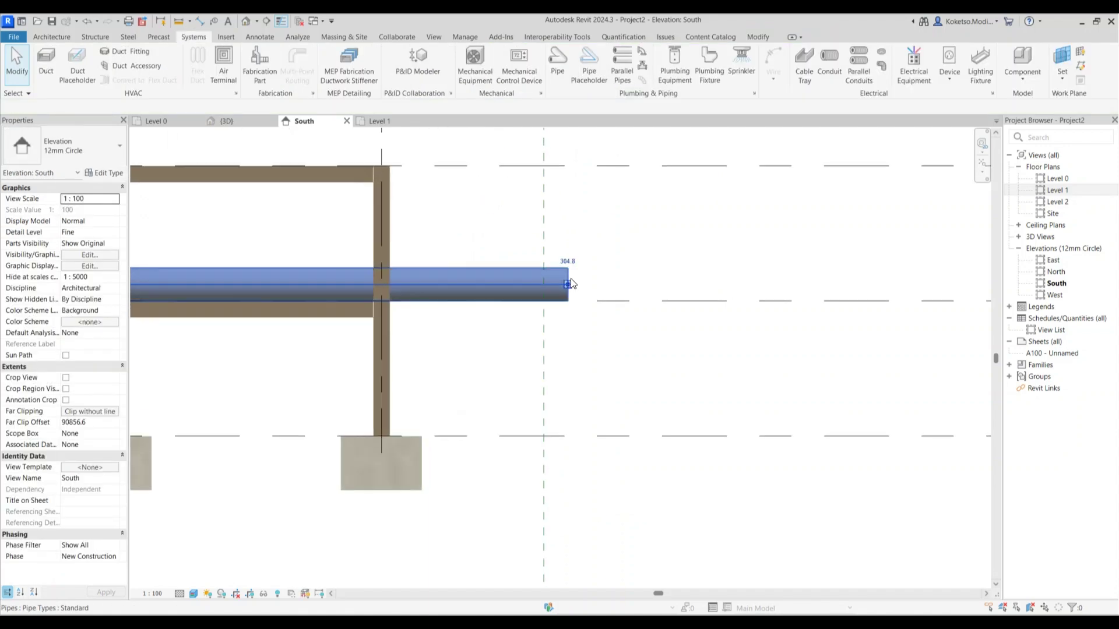
mouse_move(560, 288)
left_mouse_down()
mouse_move(543, 283)
mouse_move(550, 289)
left_mouse_up()
key("Escape")
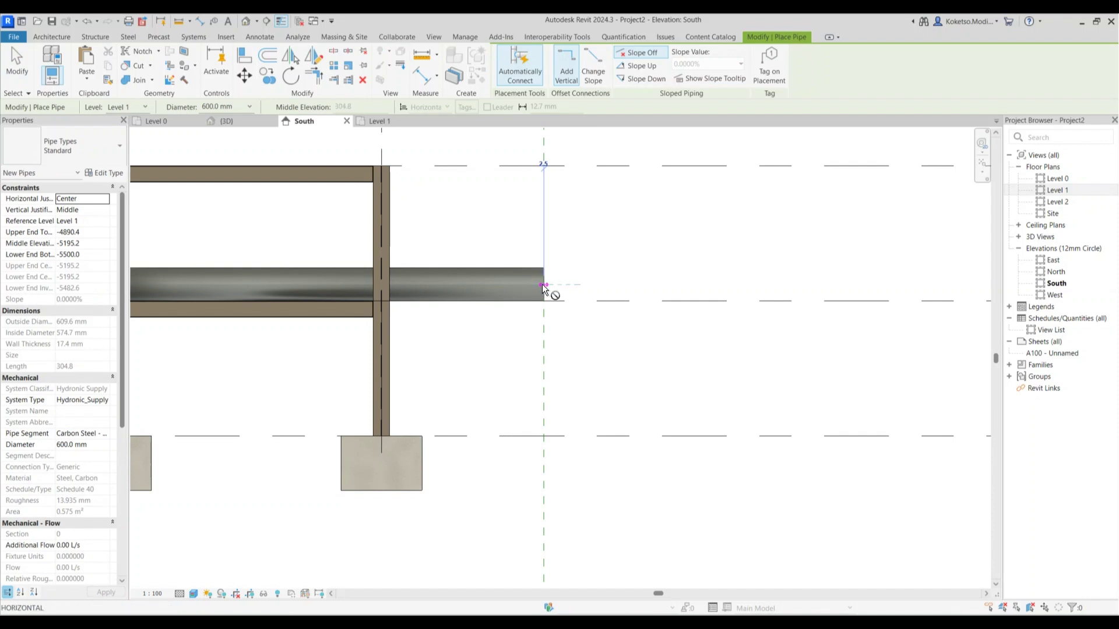
Draw a vertical pipe straight down from the pipe's end beyond grid 21, ending below the column footing
left_click(547, 283)
scroll(547, 283, "down", 2)
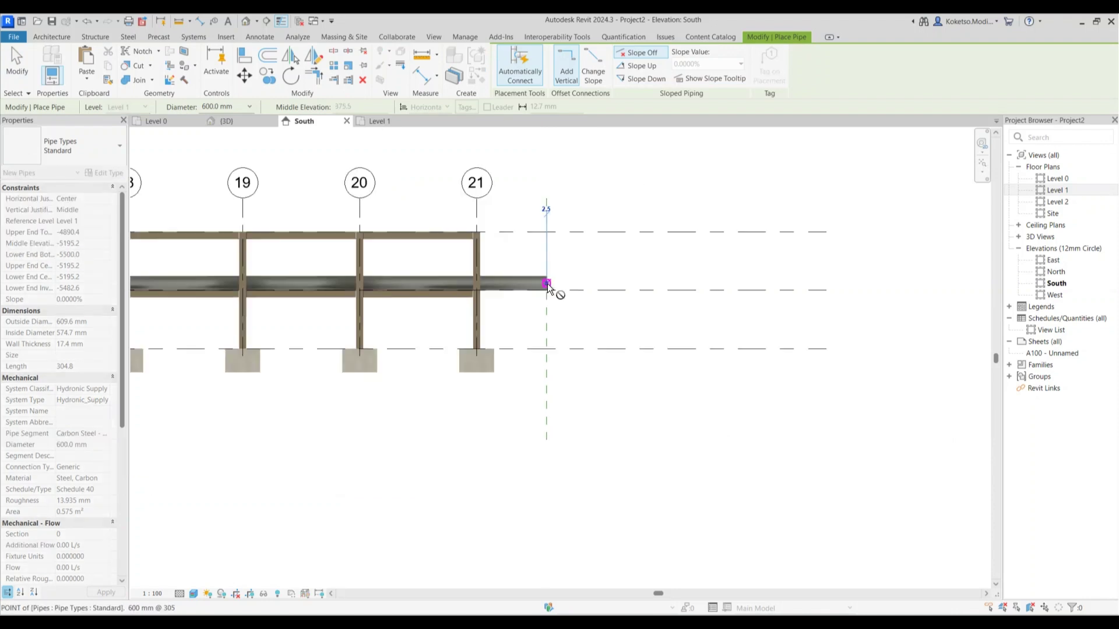
left_click(548, 411)
key("Escape")
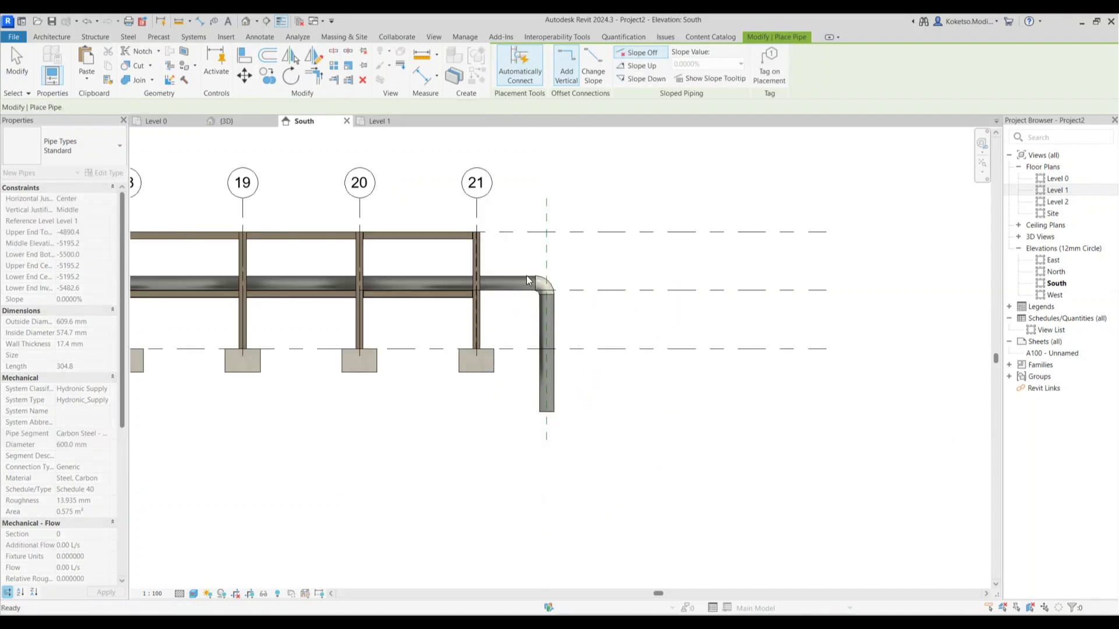
key("Escape")
left_click(239, 120)
scroll(649, 340, "down", 2)
middle_click_drag(649, 339, 576, 311, "shift")
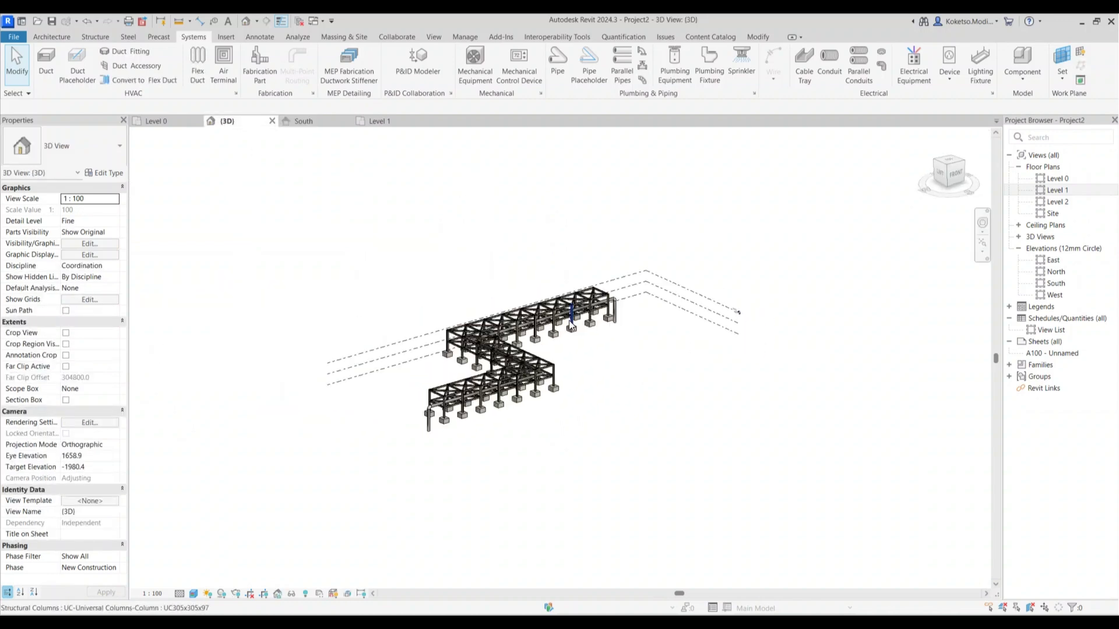
scroll(577, 311, "up", 3)
key("Tab")
left_click(561, 303)
key("Escape")
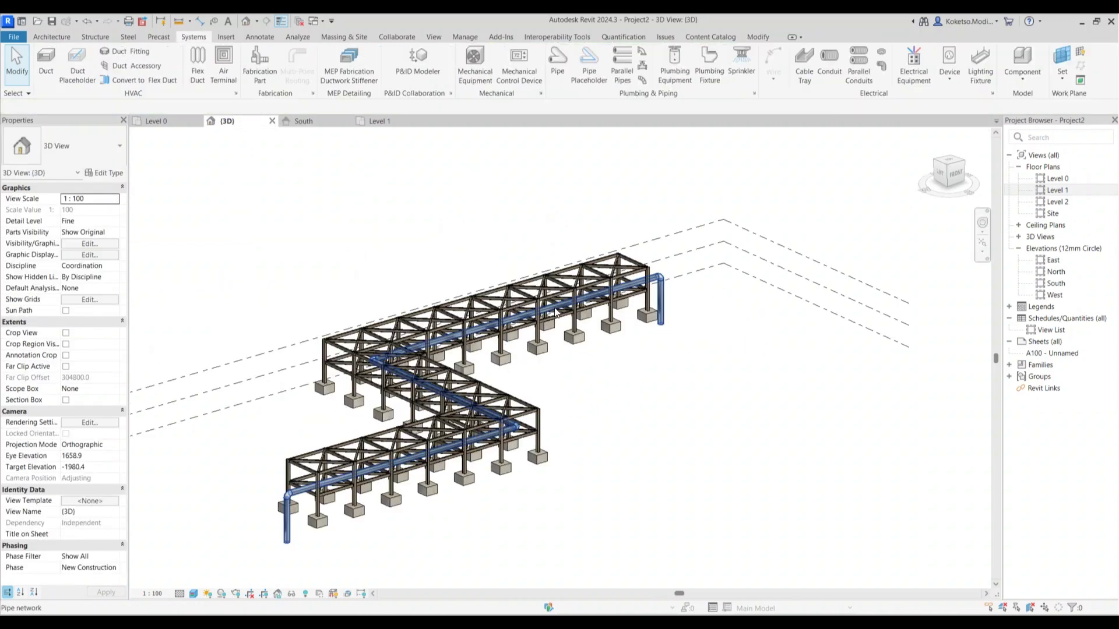
key("Tab")
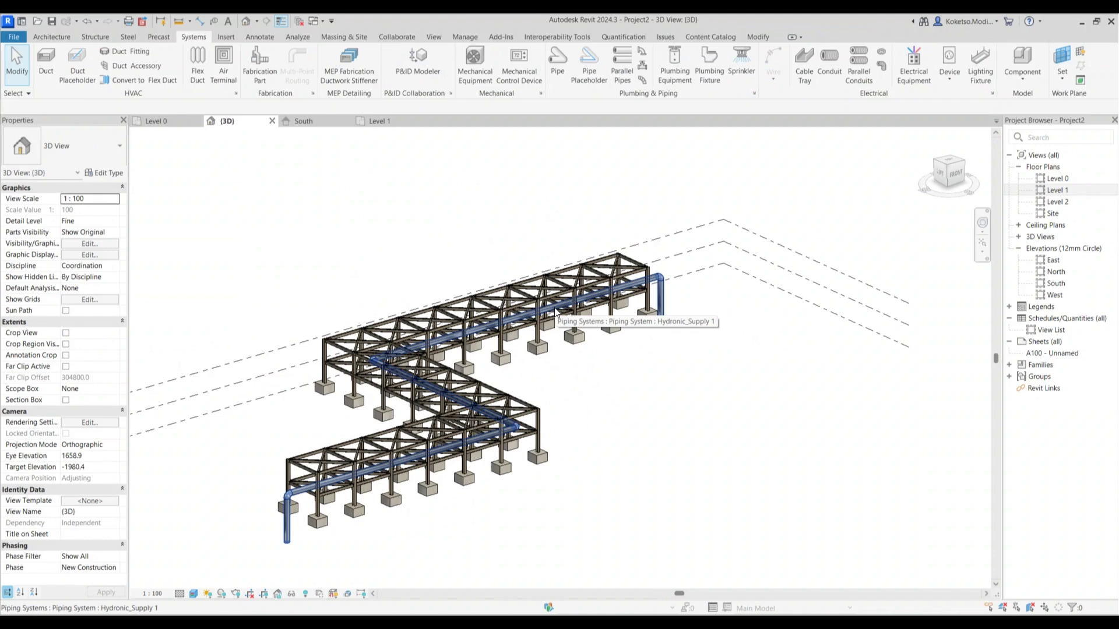
left_click(555, 313)
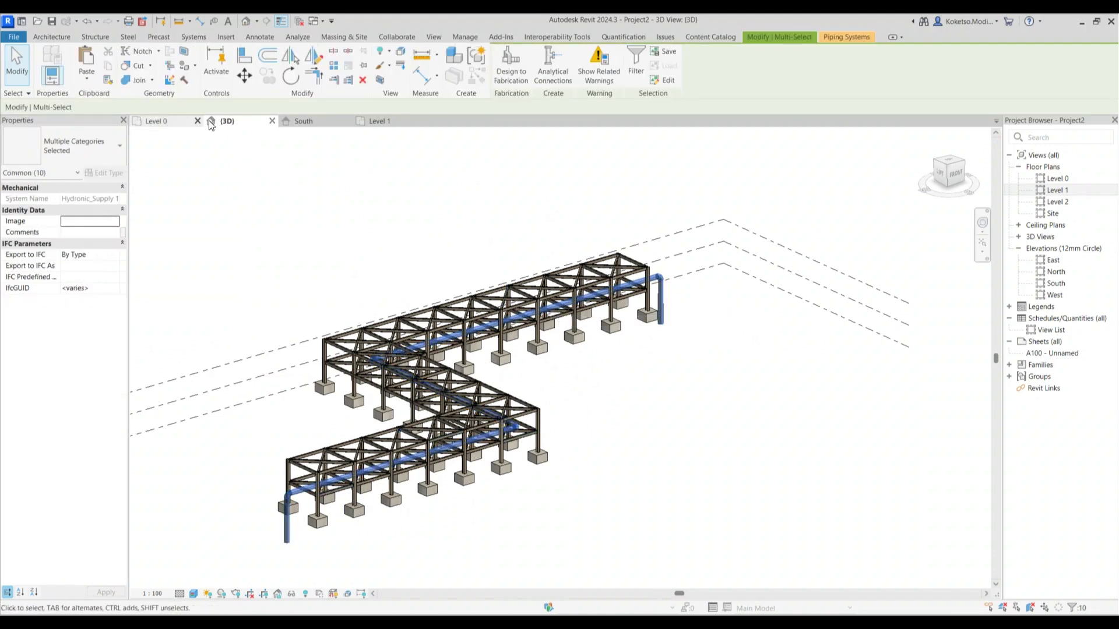
Copy the whole connected pipe network in the Level 1 plan across the rack, parallel to the original and about 1500 mm from grid 9
left_click(380, 121)
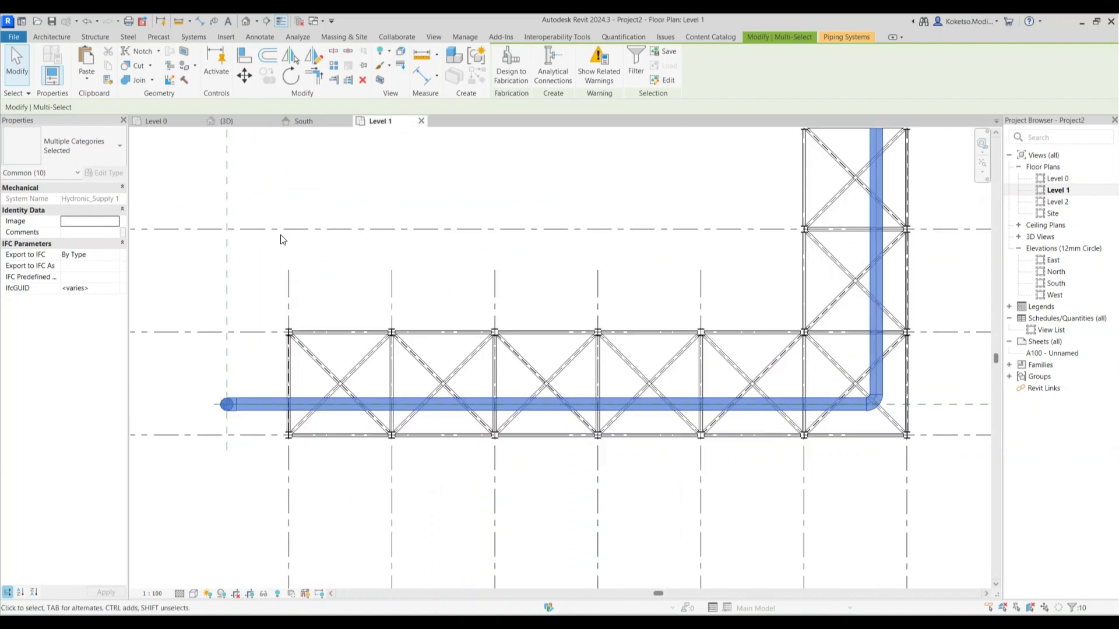
scroll(482, 439, "down", 2)
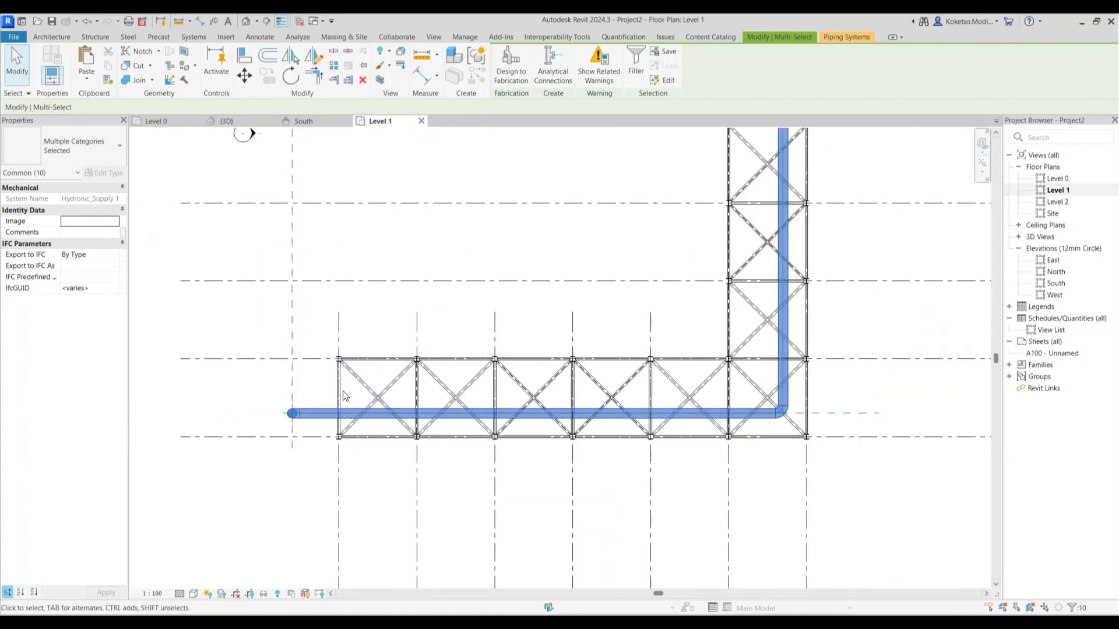
key("Escape")
key("Tab")
left_click(315, 412)
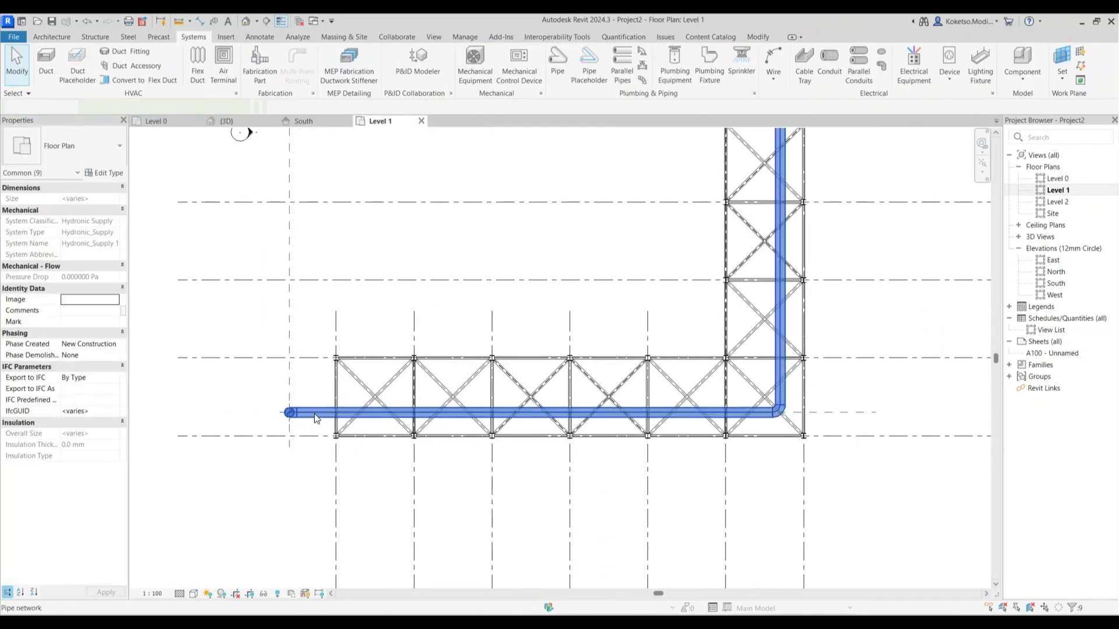
left_click(266, 69)
scroll(356, 410, "up", 3)
left_click(343, 412)
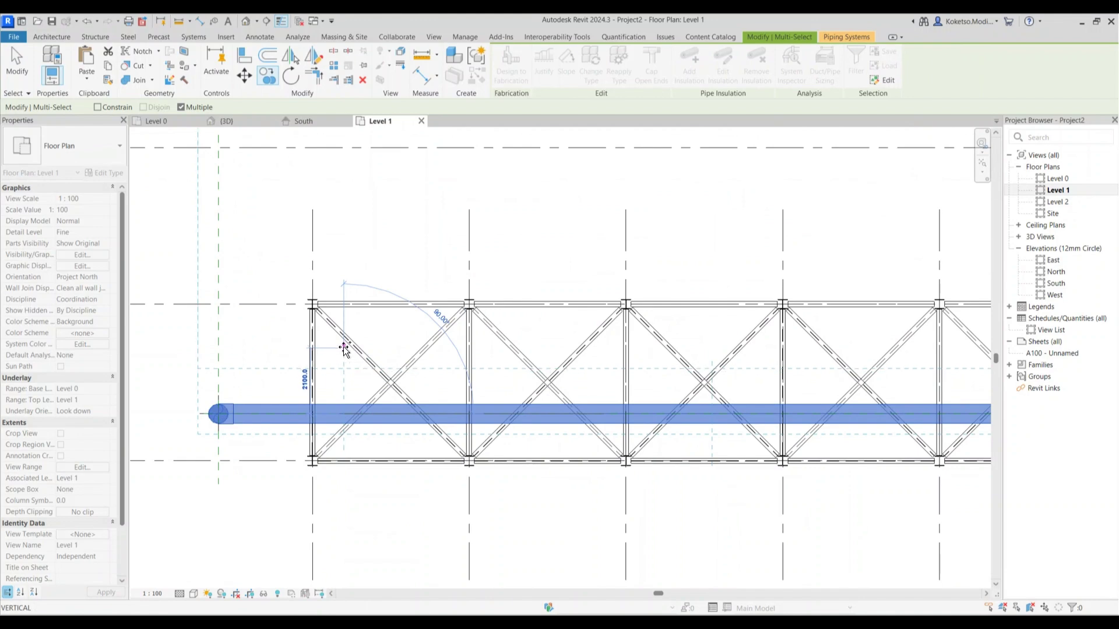
left_click(343, 350)
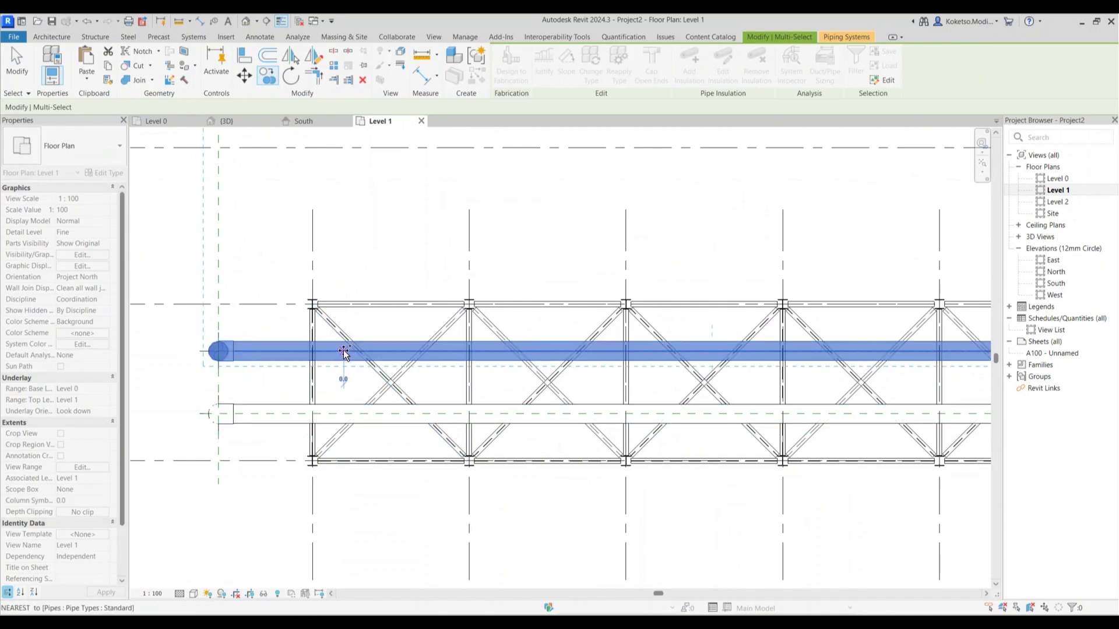
key("Escape")
Move the copied network's connecting leg beside grids 10 to 12 outward to about 1900 mm from the rack's outer column grid line
scroll(345, 363, "down", 3)
middle_click_drag(723, 286, 653, 396)
middle_click_drag(653, 145, 636, 230)
scroll(634, 233, "up", 3)
key("Escape")
left_click_drag(629, 248, 585, 246)
scroll(601, 251, "down", 2)
key("Escape")
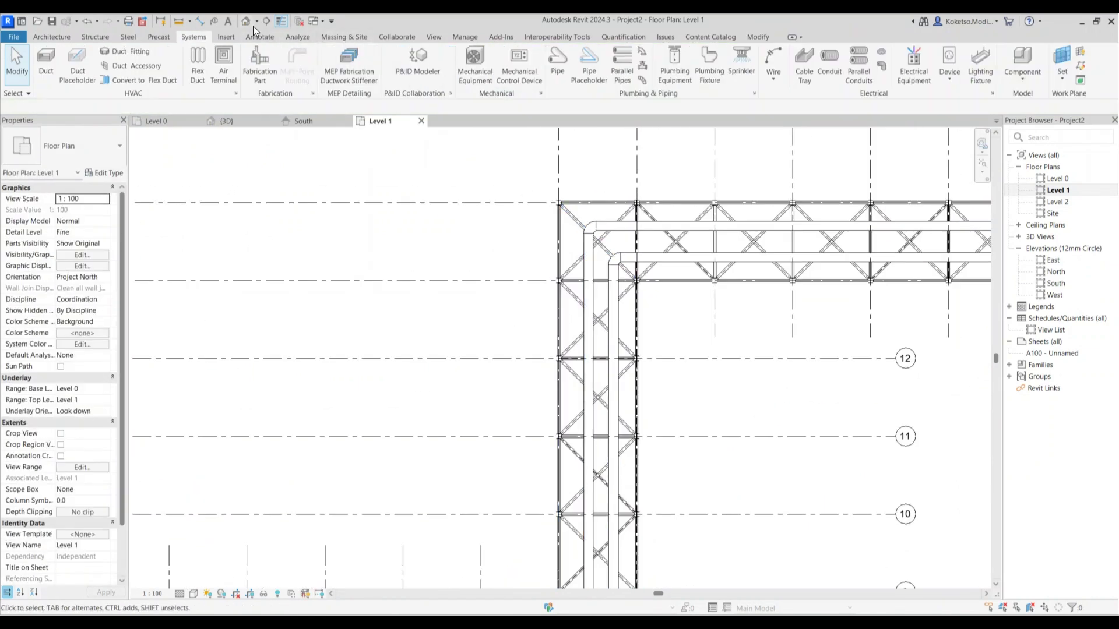
Dimension the distance between the copied connecting leg's centreline and the rack's outer column grid line
left_click(201, 23)
scroll(563, 254, "up", 2)
left_click(612, 283)
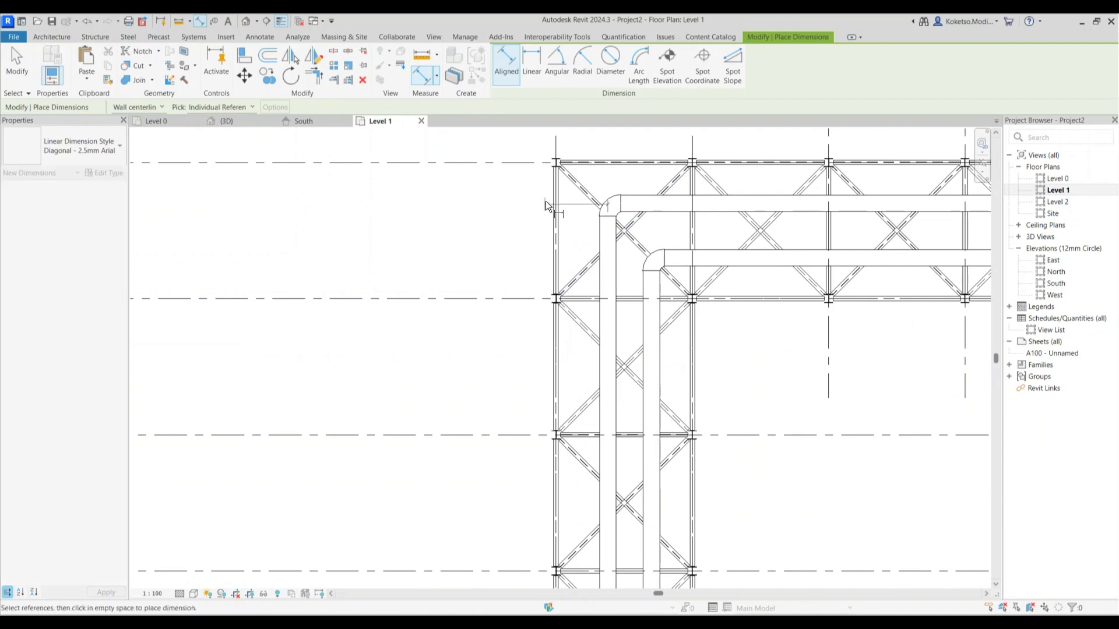
middle_click_drag(550, 136, 529, 260)
left_click(532, 240)
left_click(557, 194)
key("Escape")
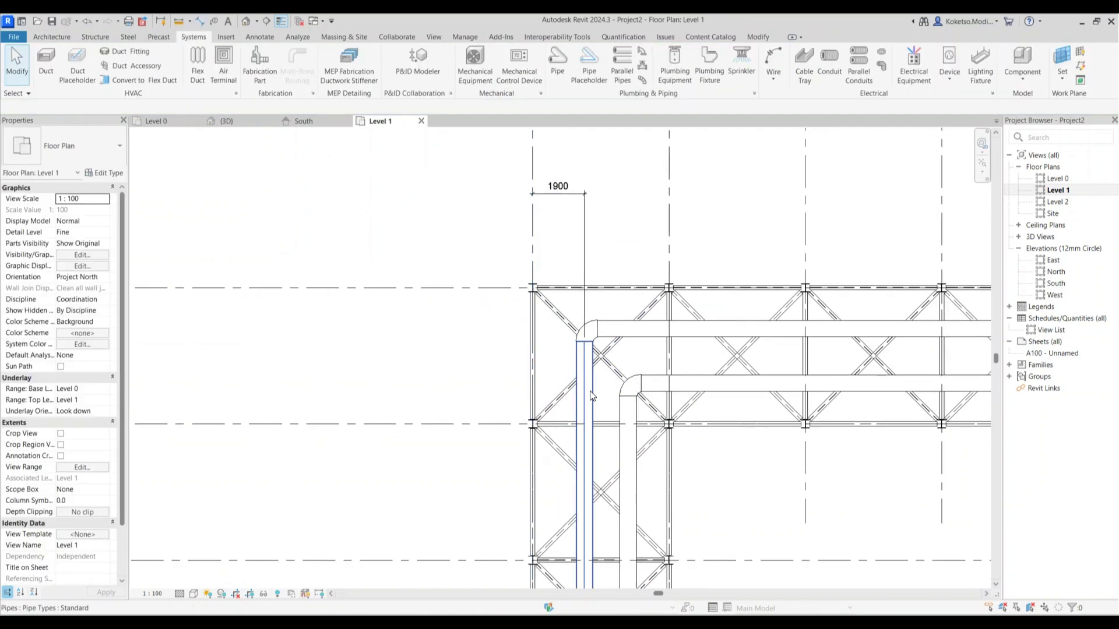
Set the copied connecting leg's distance from the outer column grid line to 1500 mm
left_click(590, 389)
left_click(558, 184)
type("1500")
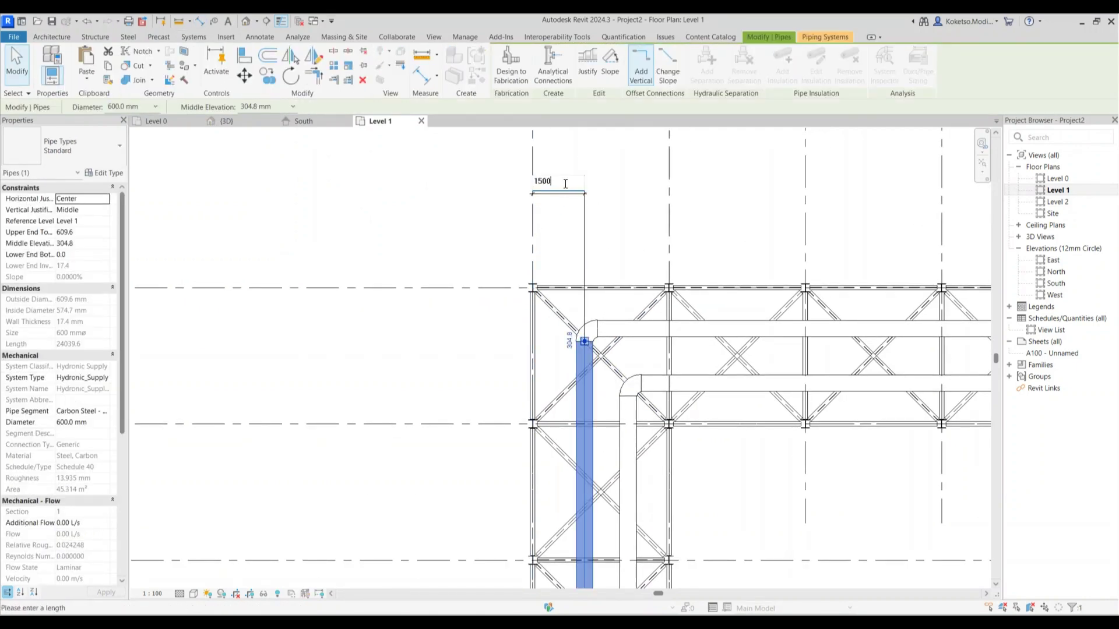
left_click(606, 162)
left_click(584, 208)
left_click(574, 226)
Measure the copied pipe's distance from grid 14 near the grid 21 end of the rack
scroll(569, 230, "down", 2)
middle_click_drag(559, 237, 375, 247)
middle_click_drag(739, 242, 393, 281)
scroll(522, 277, "up", 2)
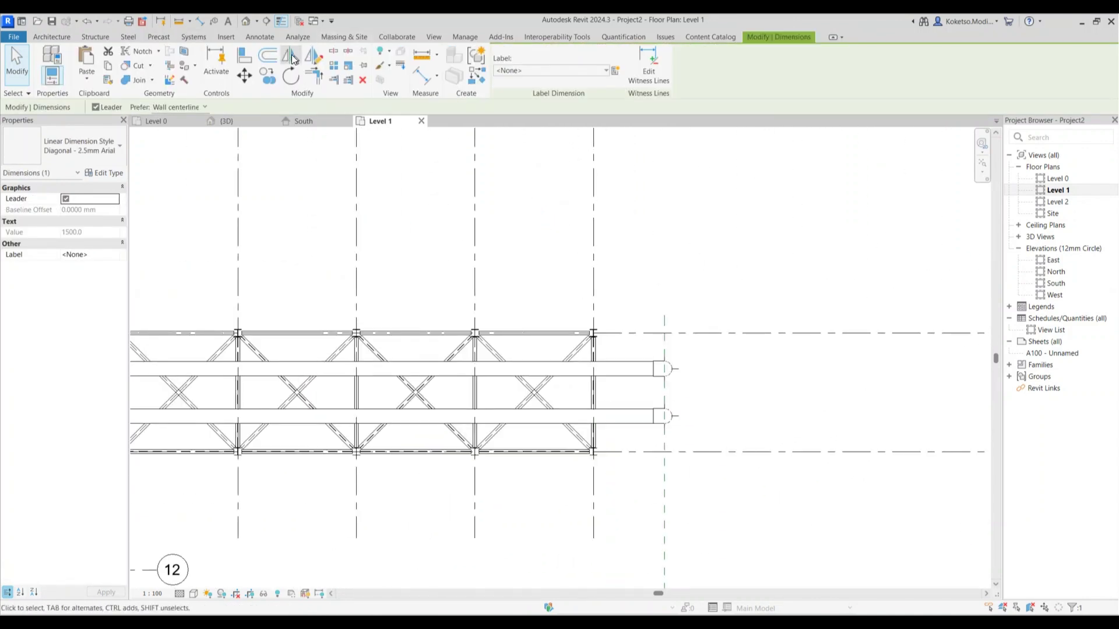
key("Escape")
left_click(201, 21)
left_click(607, 372)
left_click(638, 331)
key("Escape")
Measure the copied pipe's distance from grid 9 near the grid 1 end of the rack
scroll(699, 277, "down", 3)
middle_click_drag(396, 471, 399, 470)
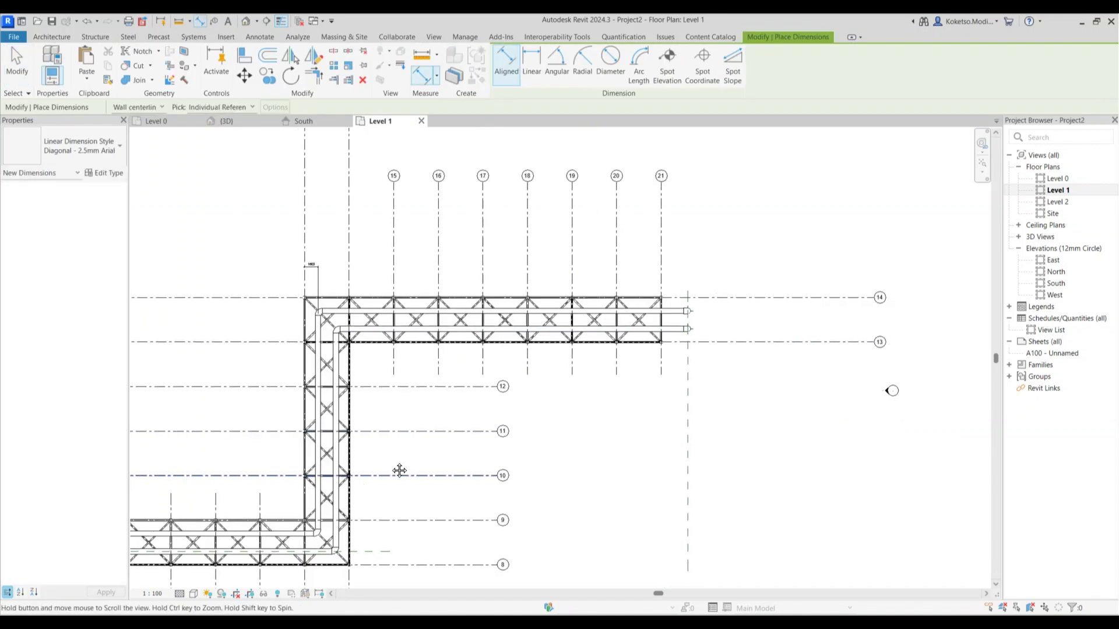
scroll(400, 471, "up", 4)
left_click(425, 353)
scroll(282, 334, "up", 3)
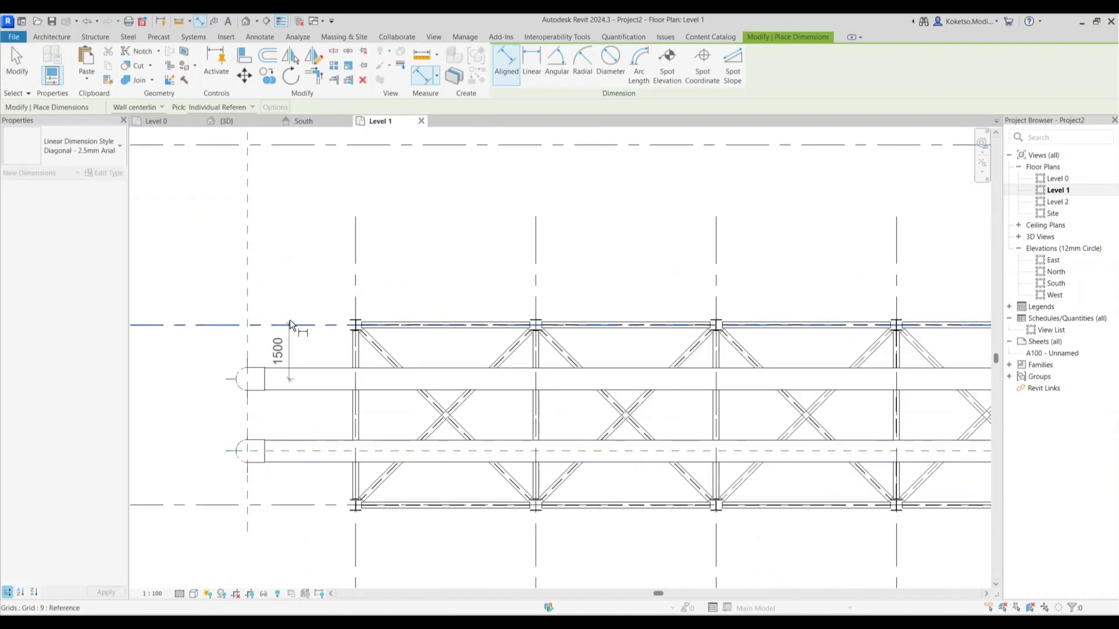
scroll(290, 320, "down", 4)
key("Escape")
key("Escape")
Set the 3D view's discipline to Structural
left_click(228, 122)
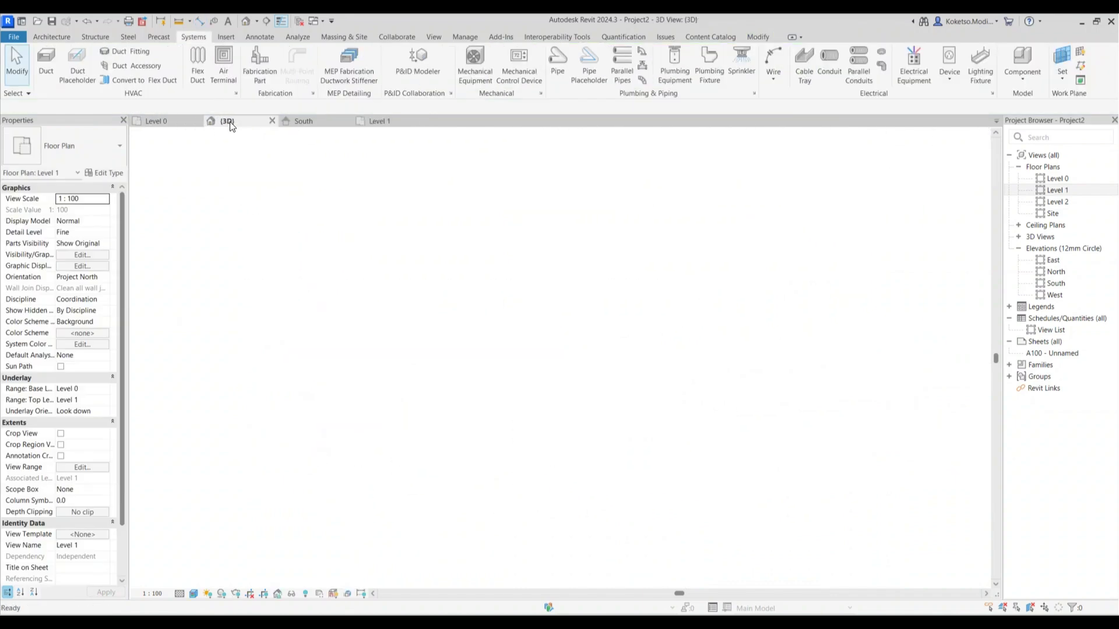
scroll(690, 495, "up", 5)
middle_click_drag(691, 495, 781, 483, "shift")
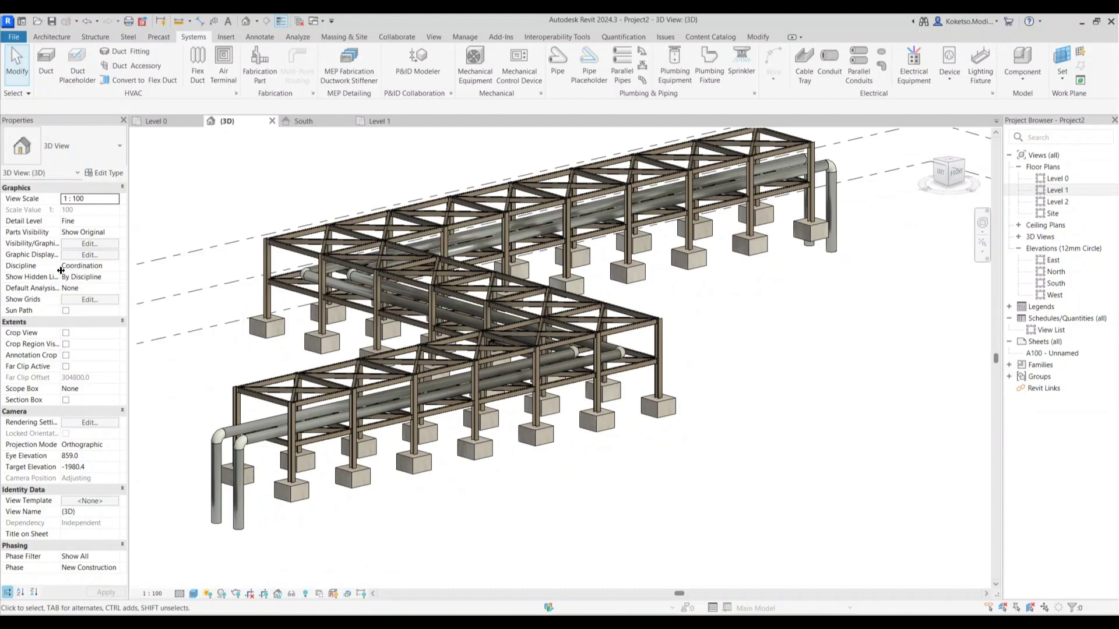
middle_click_drag(641, 493, 655, 470, "shift")
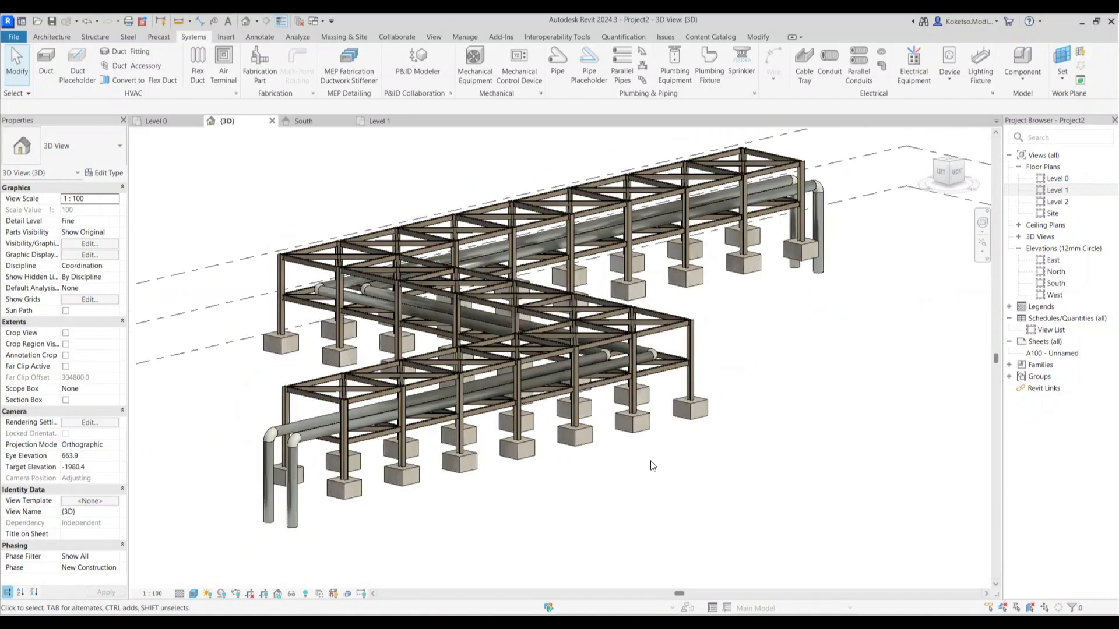
left_click(115, 267)
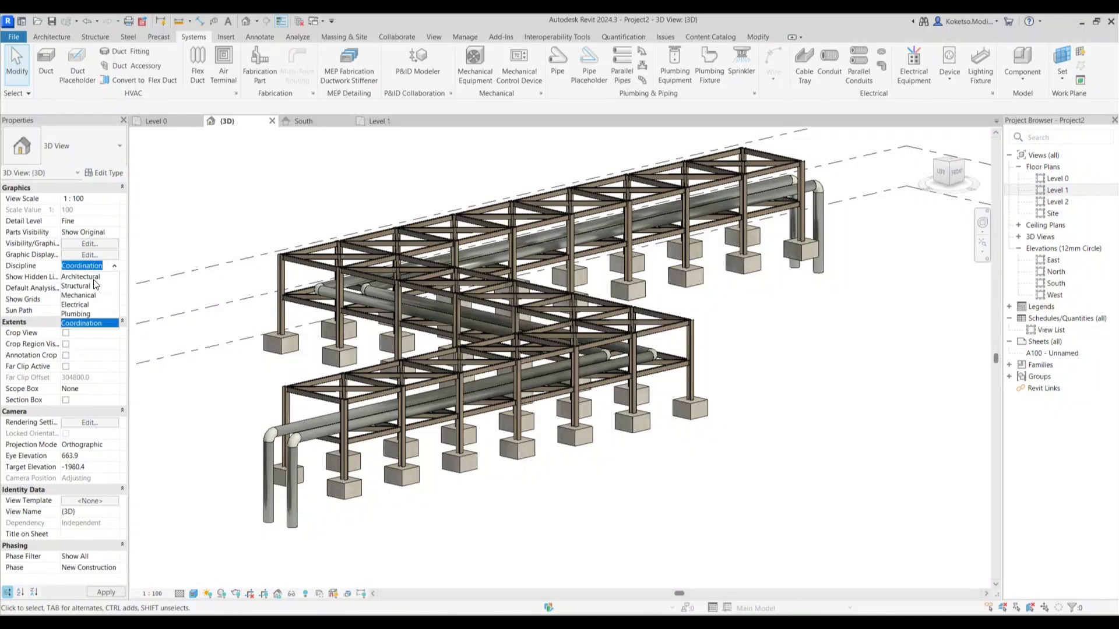
left_click(87, 286)
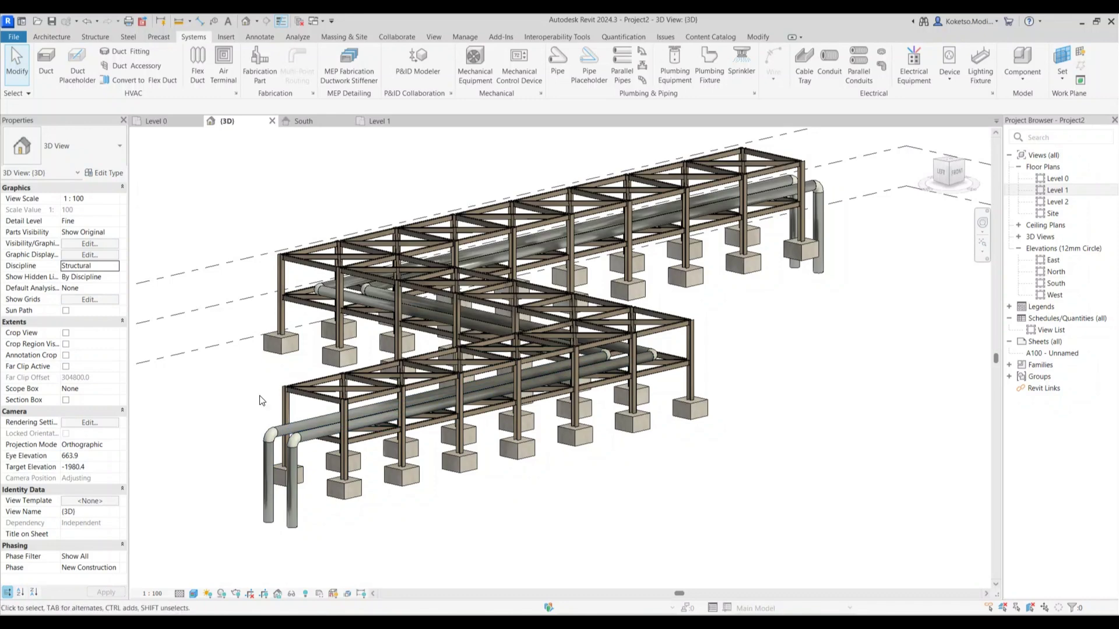
Set the 3D view's discipline to Plumbing and examine both pipe runs from end to end
left_click(113, 269)
left_click(82, 315)
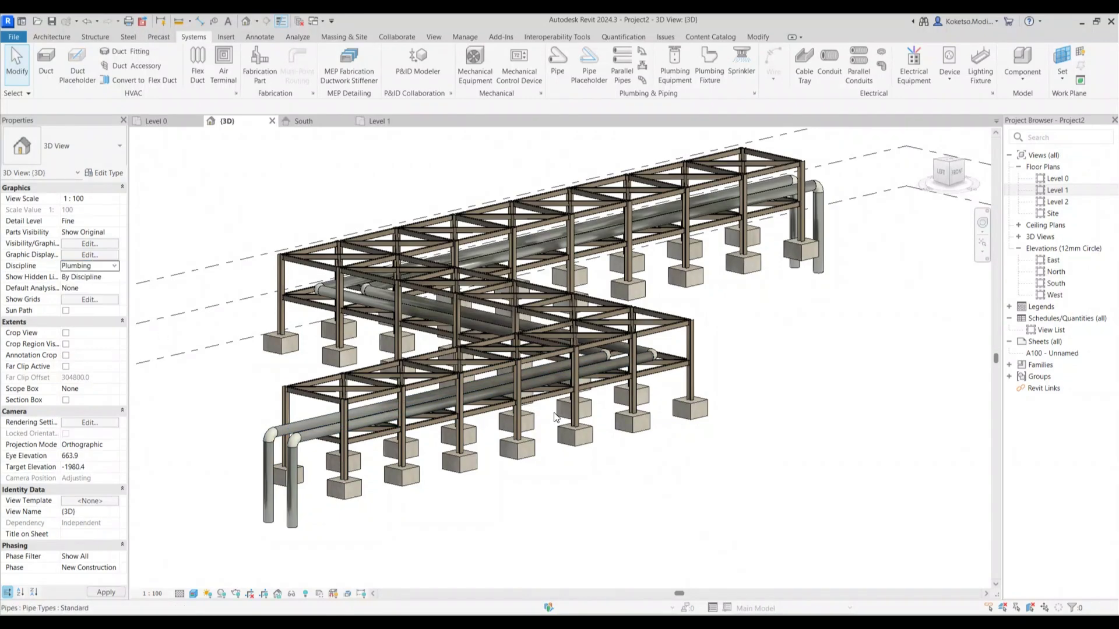
middle_click_drag(543, 403, 563, 437, "shift")
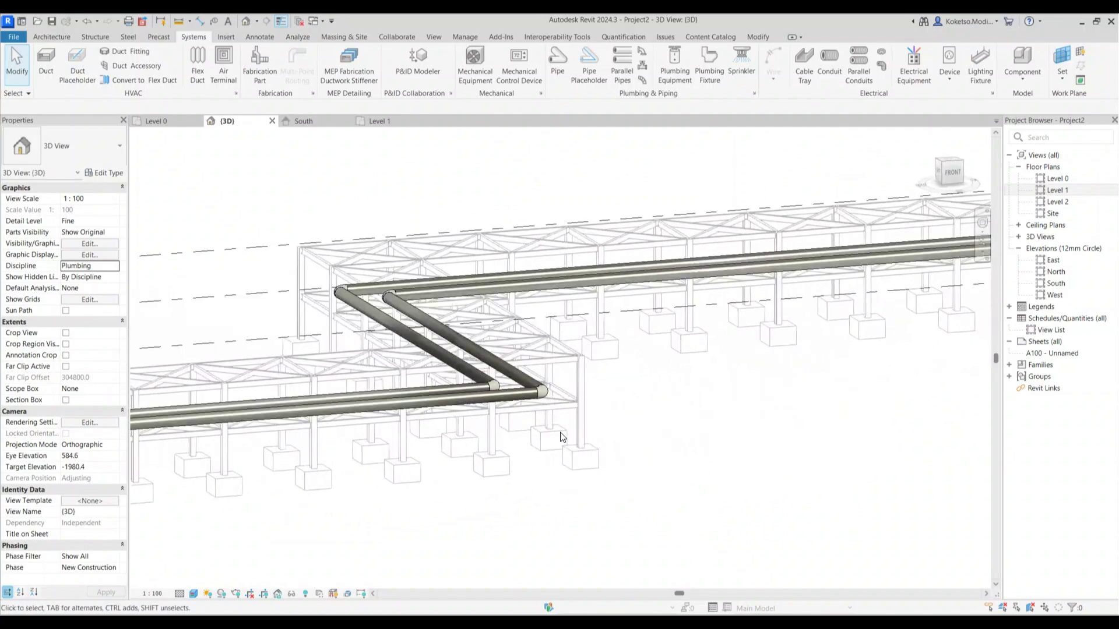
middle_click_drag(563, 387, 434, 436, "shift")
left_click(431, 432)
scroll(431, 432, "down", 2)
middle_click_drag(603, 428, 532, 424, "shift")
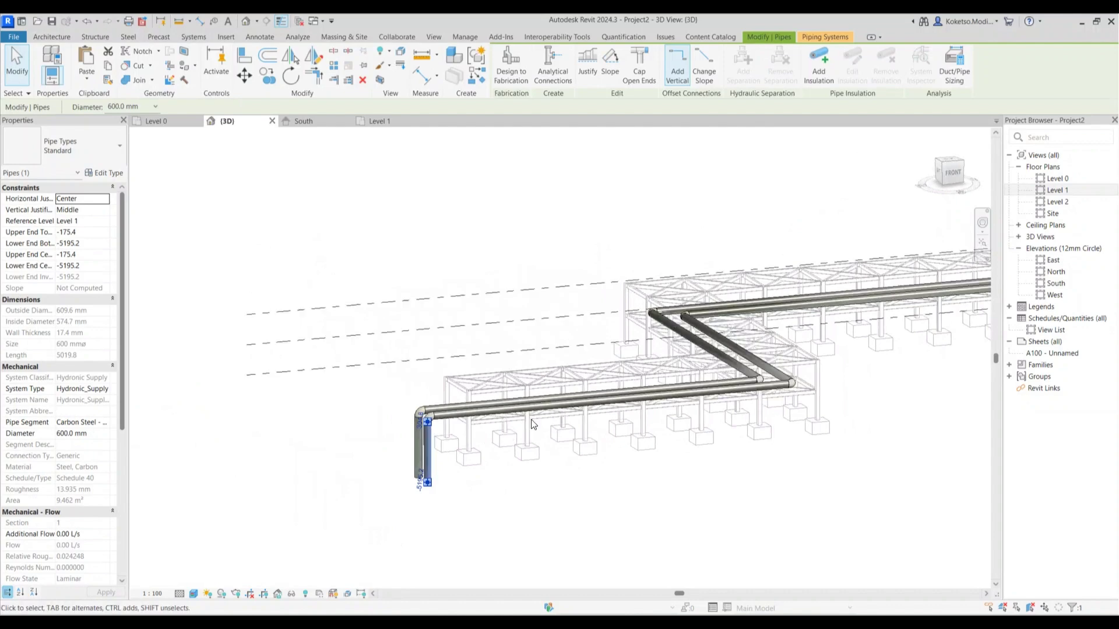
left_click(532, 424)
middle_click_drag(845, 414, 482, 414)
middle_click_drag(586, 419, 622, 437, "shift")
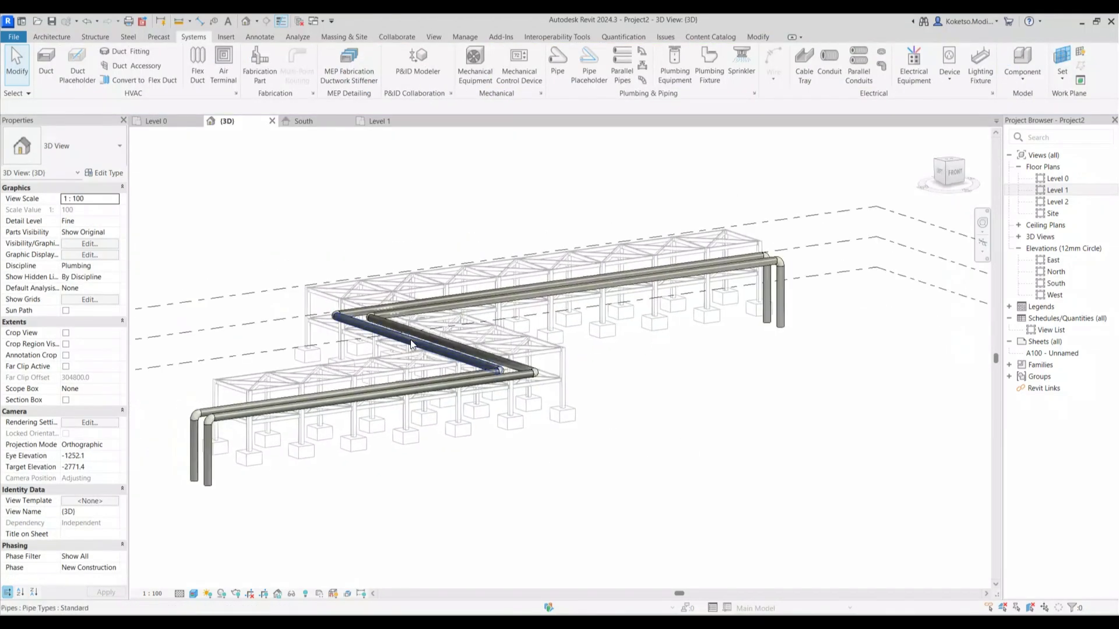
Set the 3D view's discipline back to Coordination
left_click(110, 265)
left_click(81, 324)
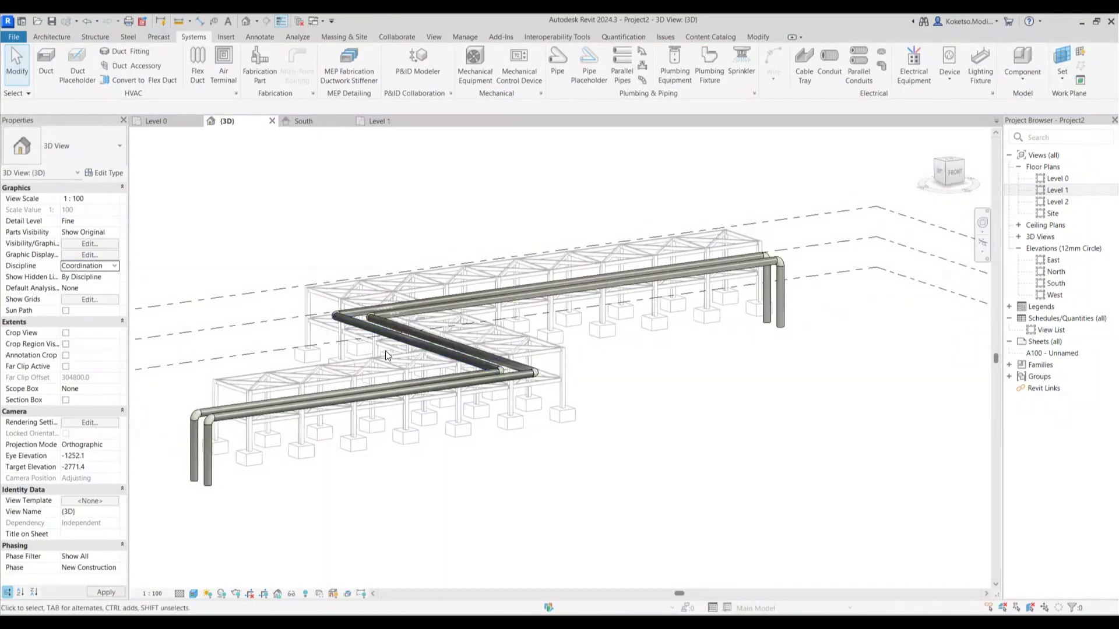
Examine the whole pipe rack in 3D from both ends, checking how the two pipe runs pass through the steel frame
mouse_move(411, 467)
middle_mouse_down("shift")
mouse_move(459, 489)
mouse_move(406, 471)
middle_mouse_up("shift")
scroll(326, 426, "up", 3)
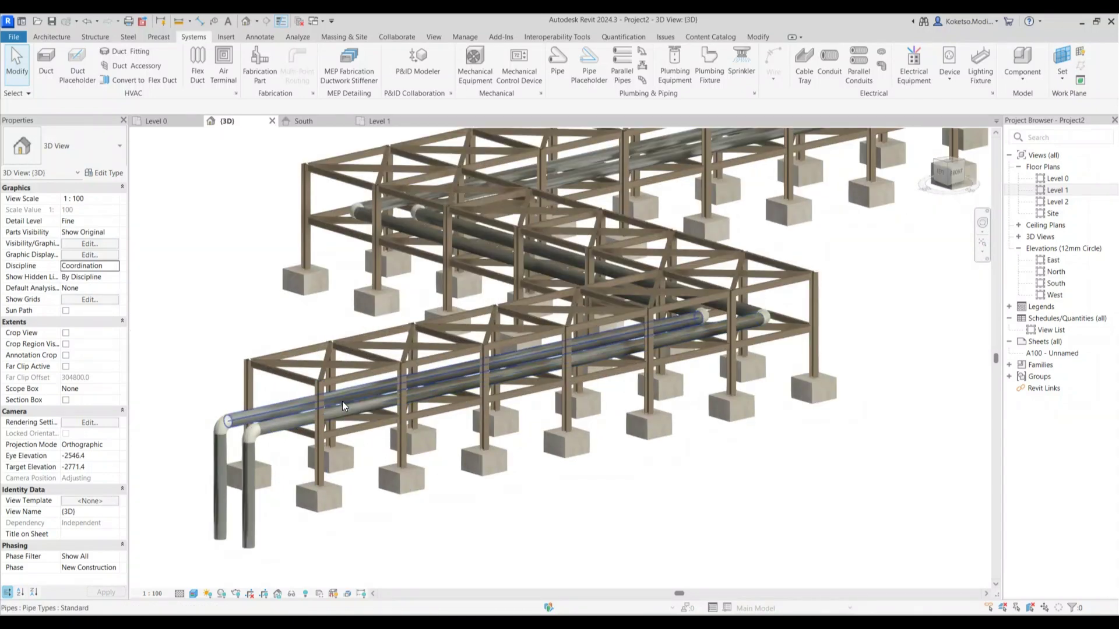
scroll(649, 428, "down", 2)
middle_click_drag(720, 487, 683, 372, "shift")
left_click(679, 353)
middle_click_drag(693, 443, 498, 485, "shift")
middle_click_drag(775, 501, 585, 455)
left_click(584, 455)
middle_click_drag(833, 511, 676, 489)
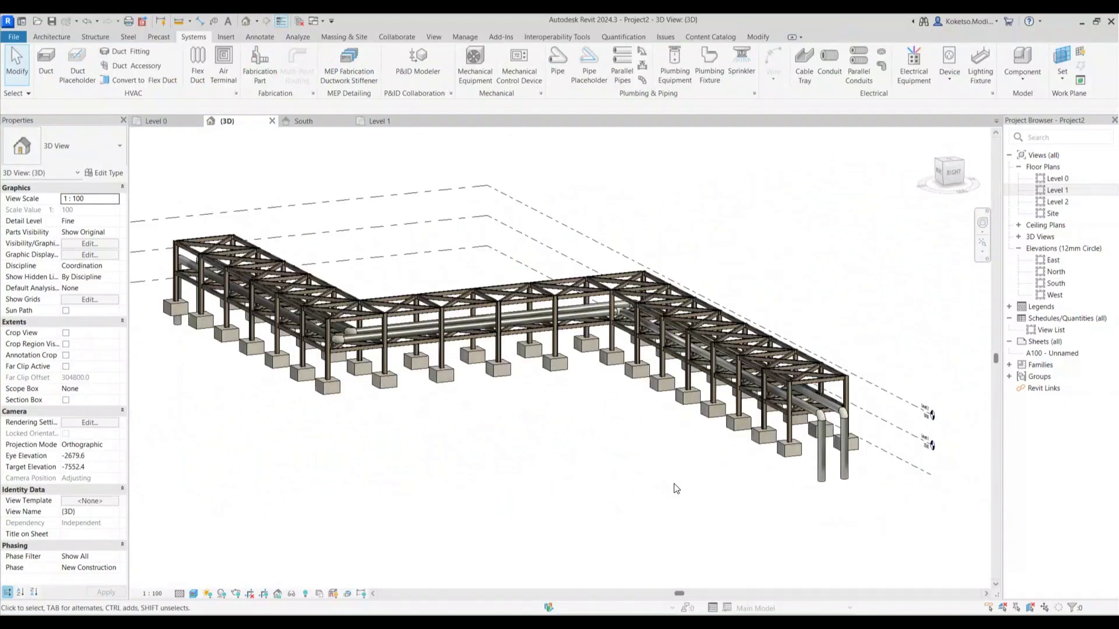
Inspect the outer vertical drop pipe at the far end of the rack and review its position against the opposite end
scroll(840, 457, "up", 4)
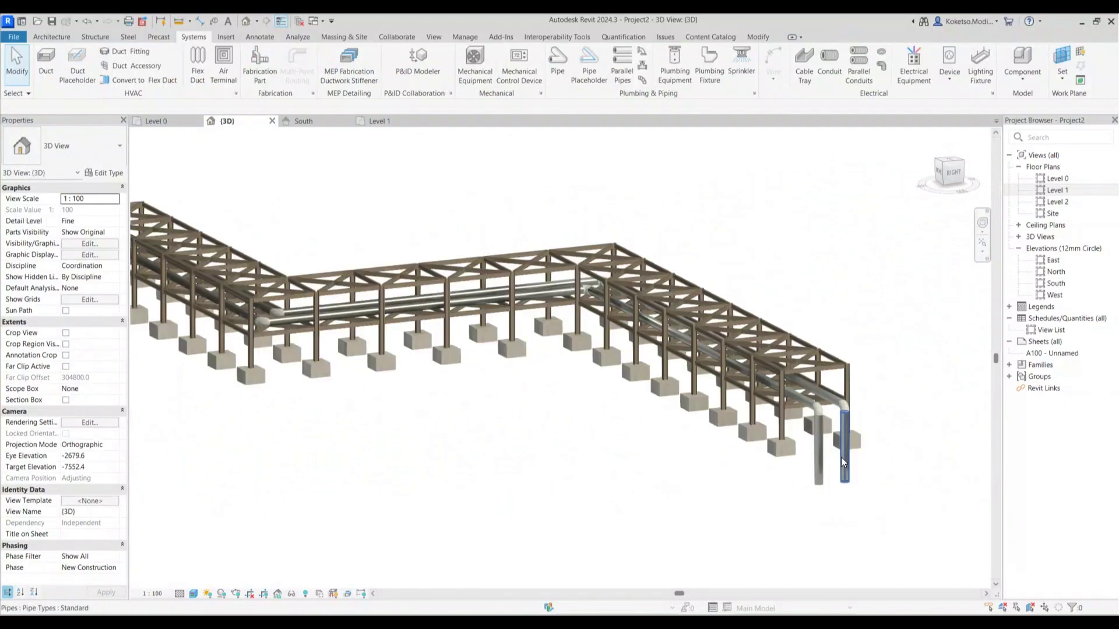
left_click(841, 456)
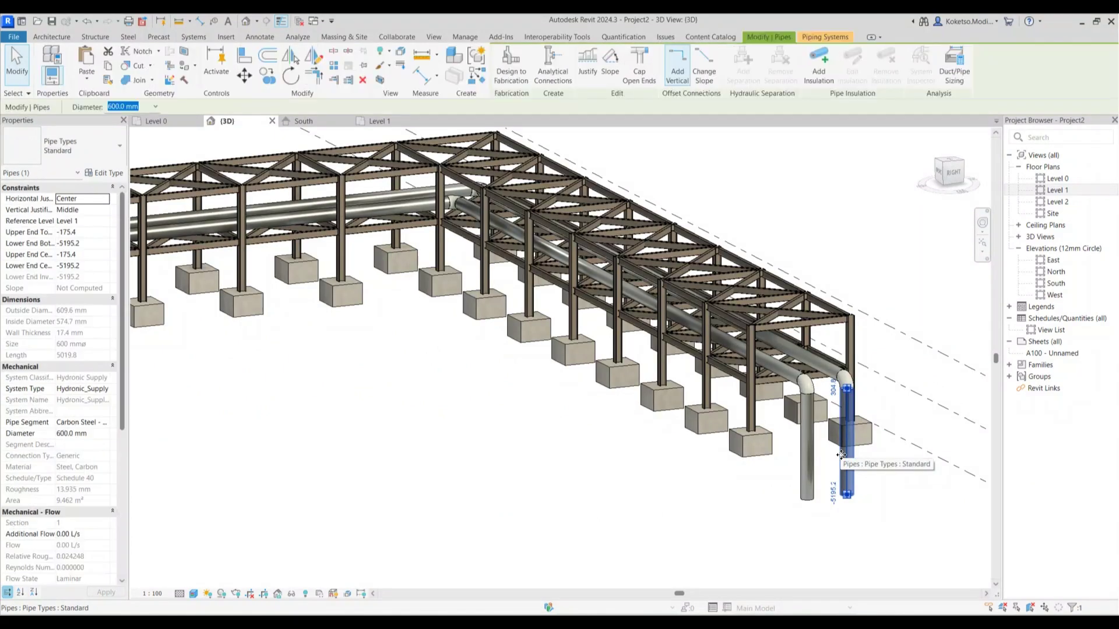
scroll(818, 339, "down", 3)
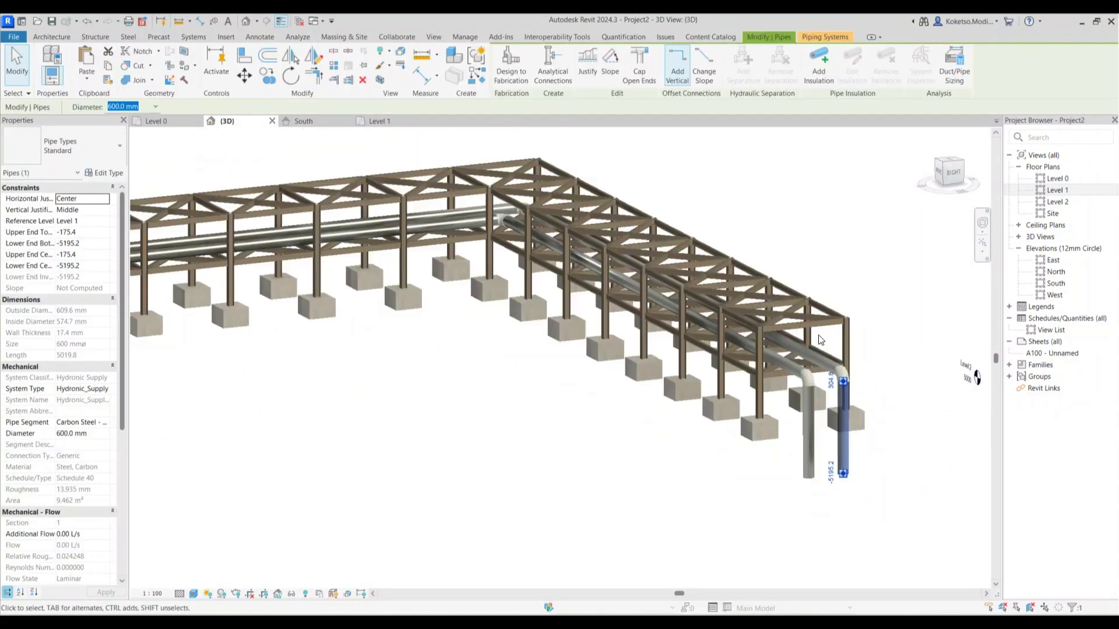
middle_click_drag(843, 280, 761, 287)
middle_click_drag(760, 288, 688, 396, "shift")
scroll(740, 521, "up", 2)
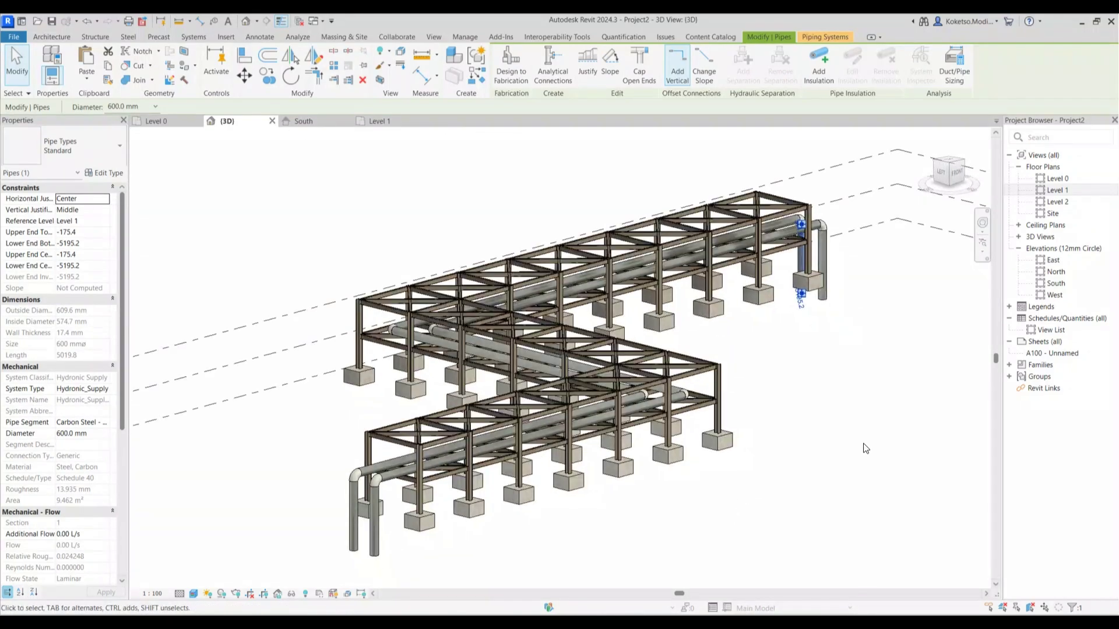
left_click(839, 431)
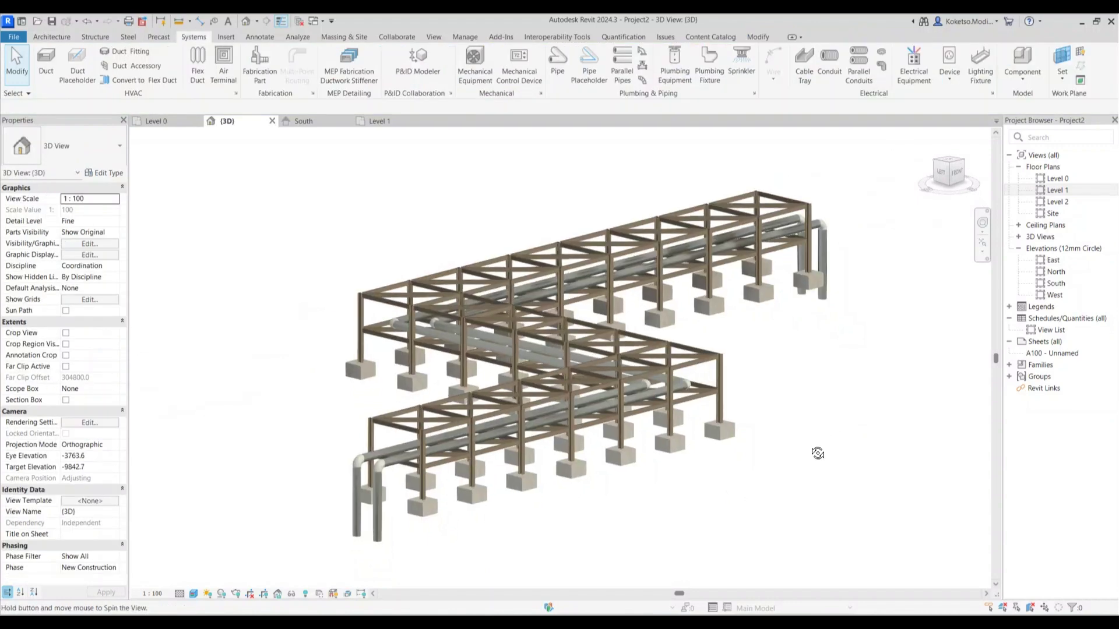